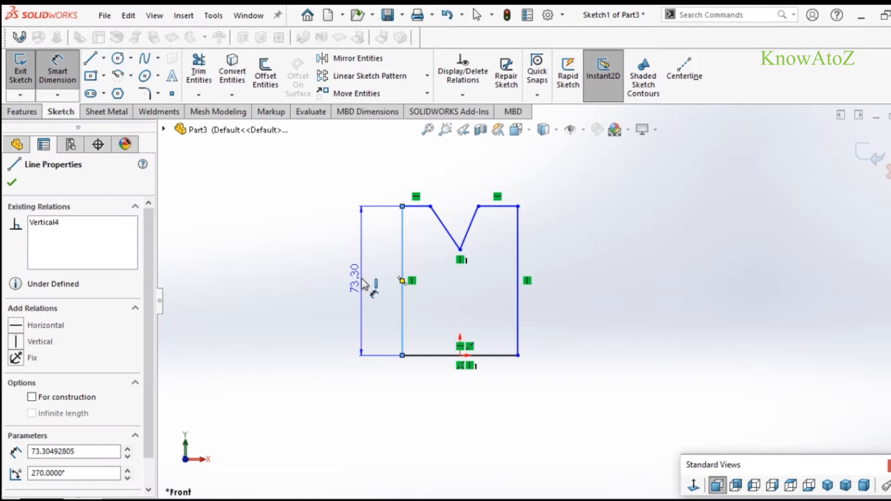
Step: Dimension the sketch profile's left vertical edge to 80 mm and its bottom edge to 150 mm
double_click(364, 284)
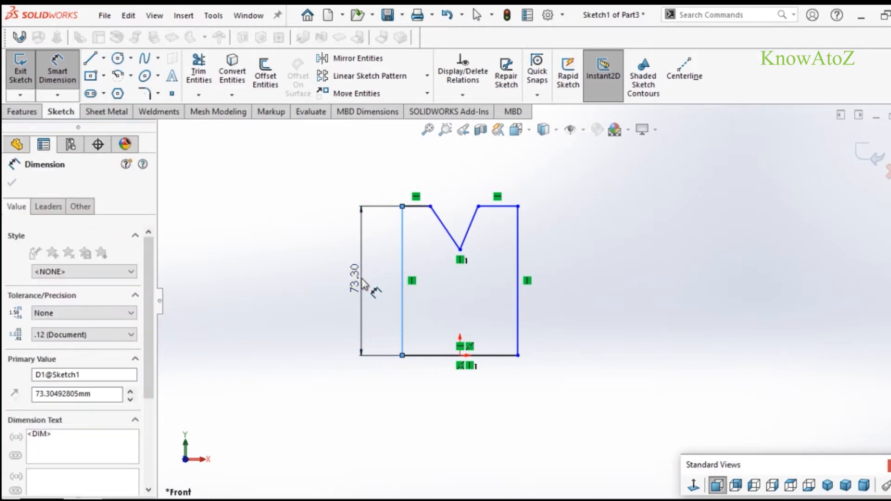
text(80)
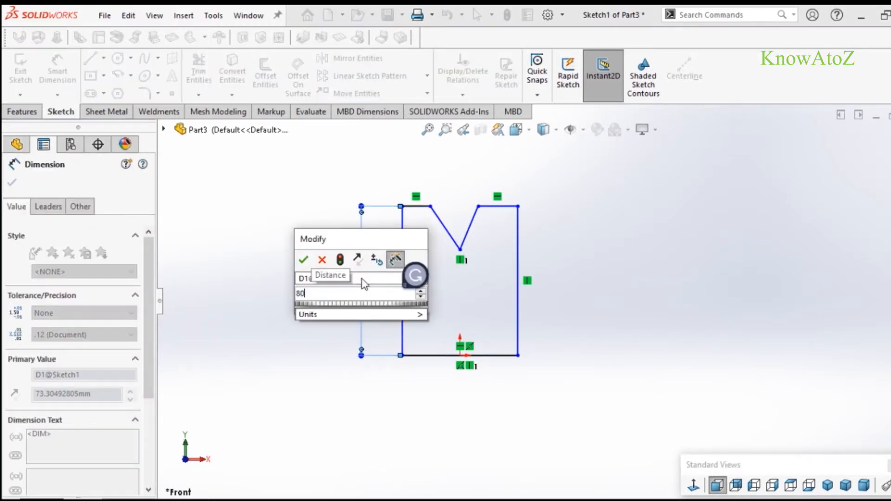
key(Return)
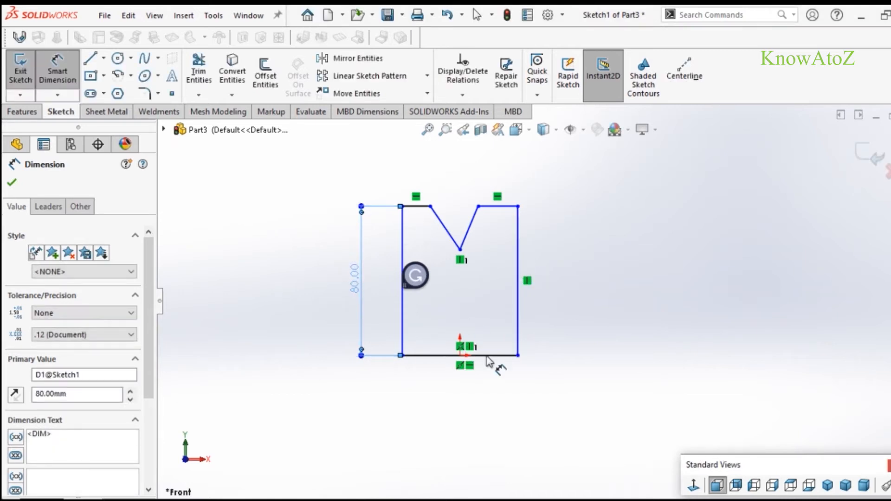
click(479, 355)
click(470, 399)
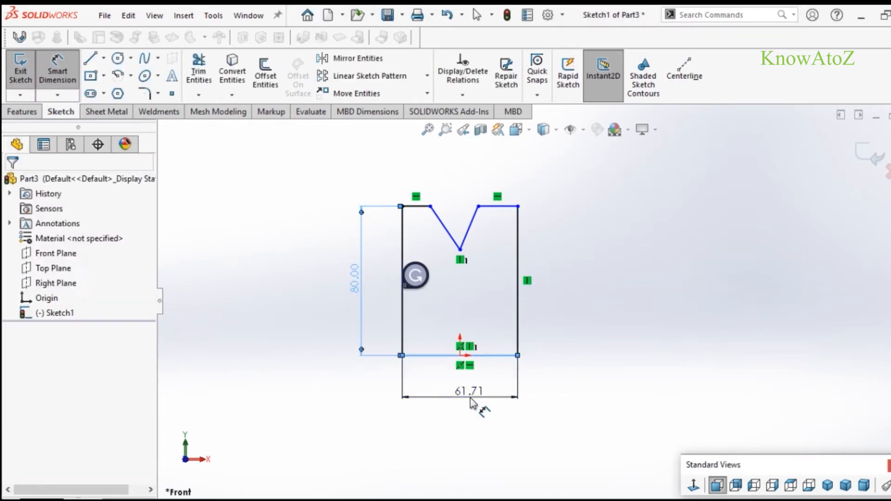
text(150)
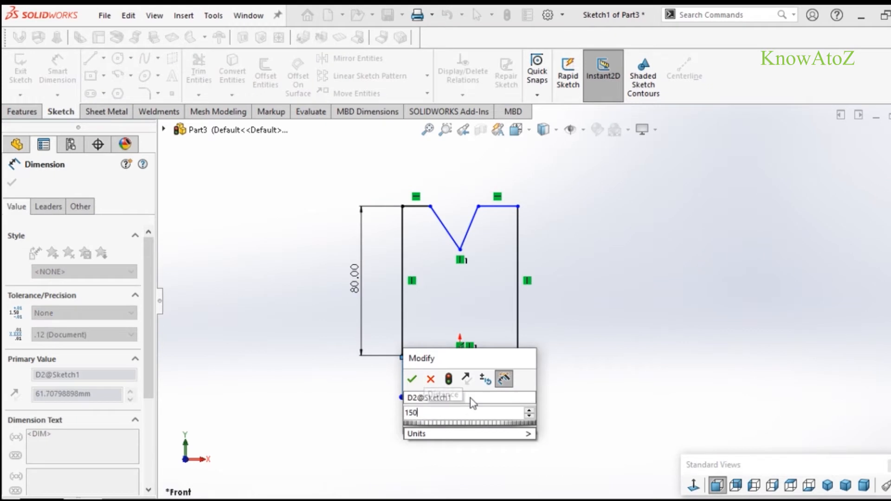
key(Return)
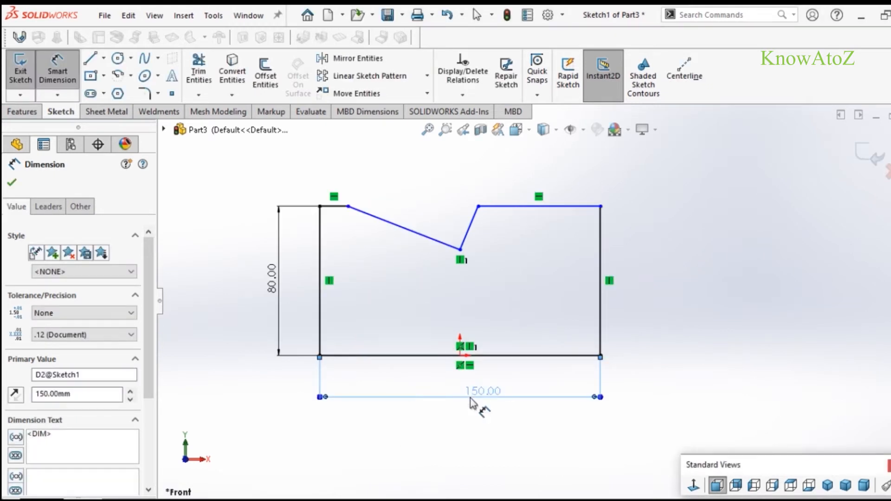
Step: Dimension the profile's top-right horizontal edge to 25 mm and make the top-left horizontal edge equal to it
click(533, 206)
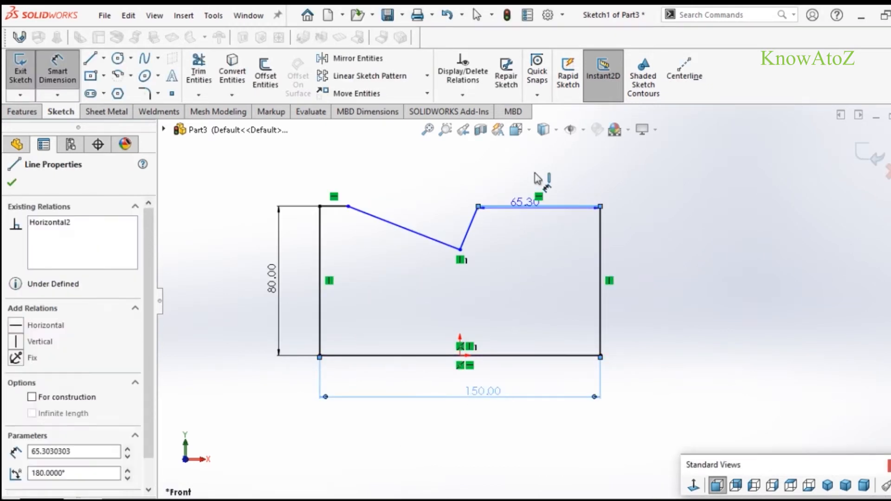
click(534, 174)
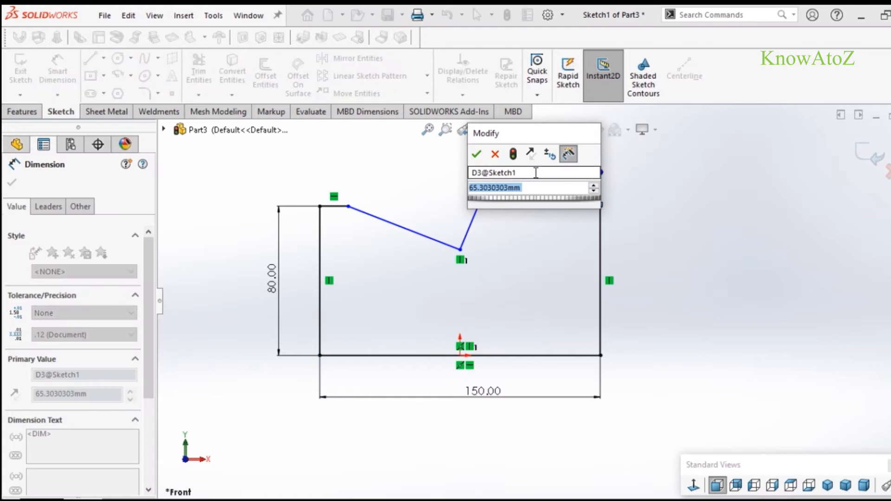
text(25)
key(Return)
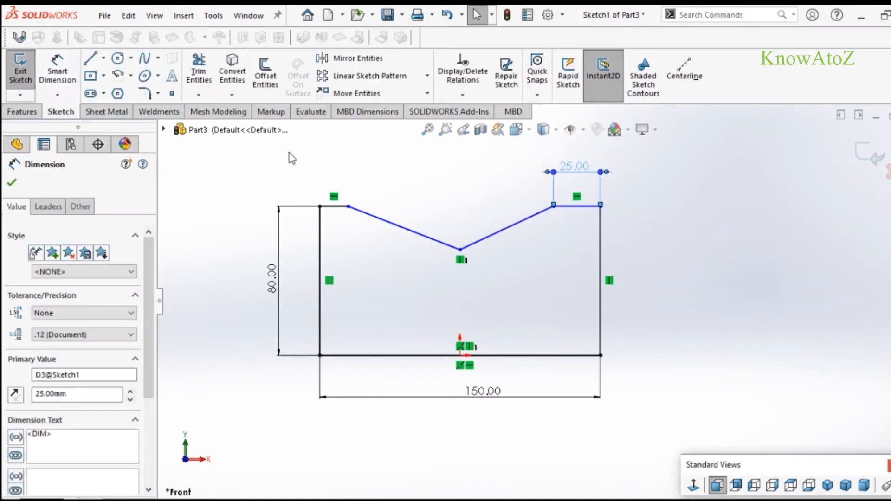
click(570, 206)
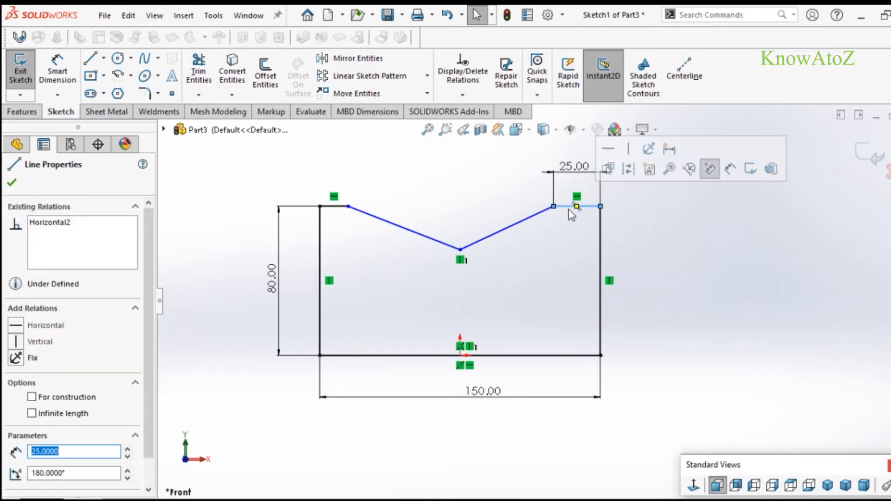
ctrl+click(338, 206)
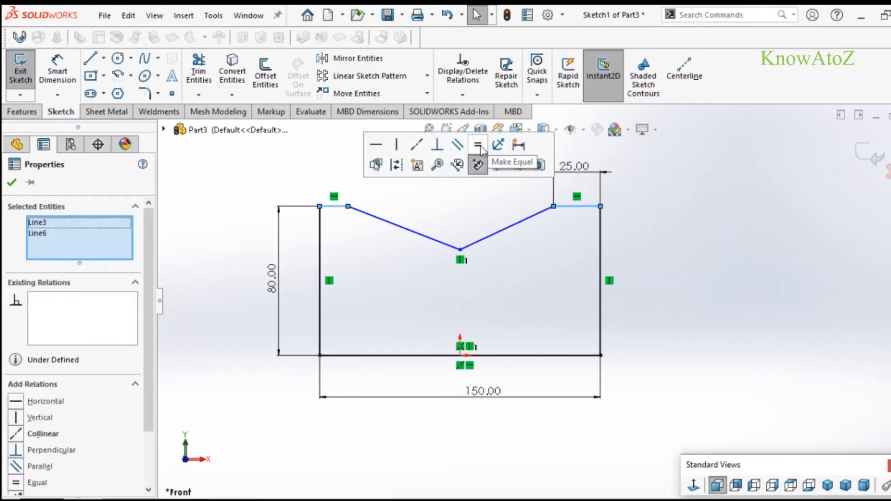
click(478, 146)
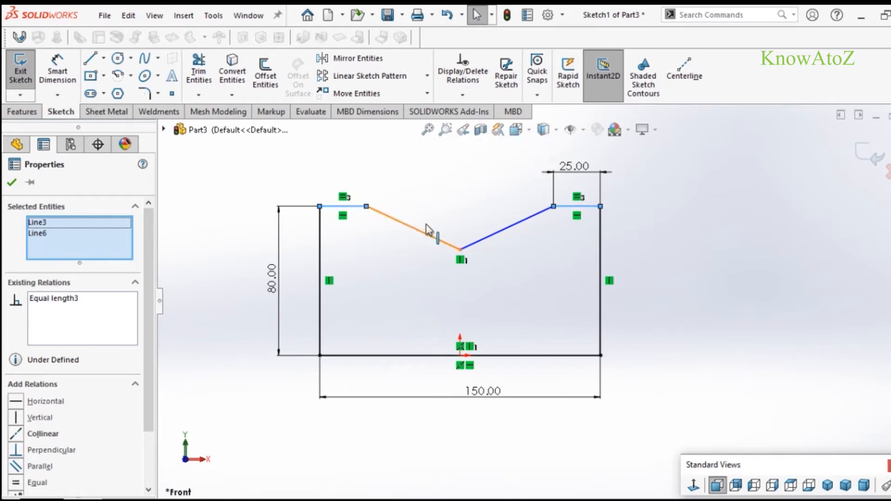
Step: Add an angle dimension between the two sloping lines of the V-notch
right_drag(435, 188, 480, 185)
click(405, 224)
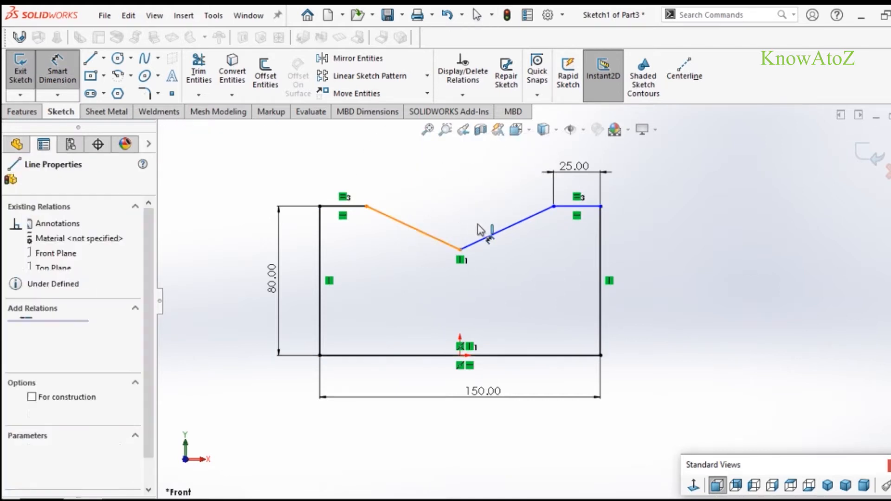
click(493, 239)
click(470, 223)
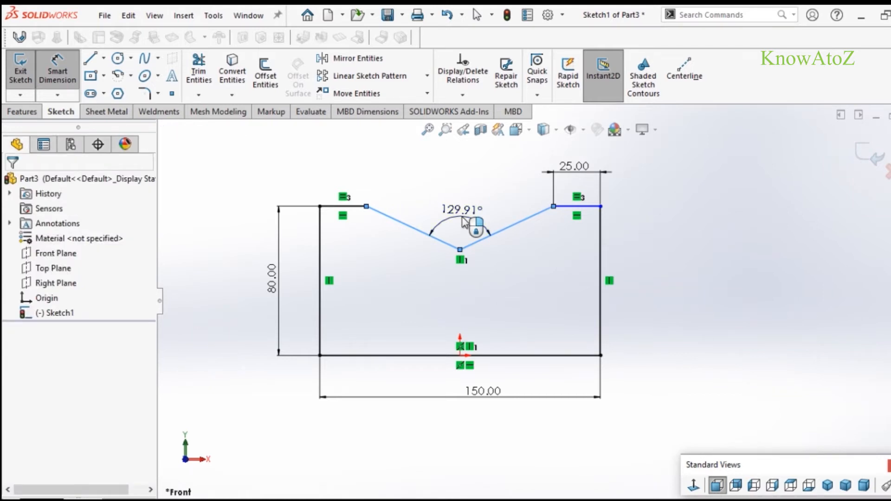
Step: Try to set the V-notch angle to 90° and undo the change
text(90)
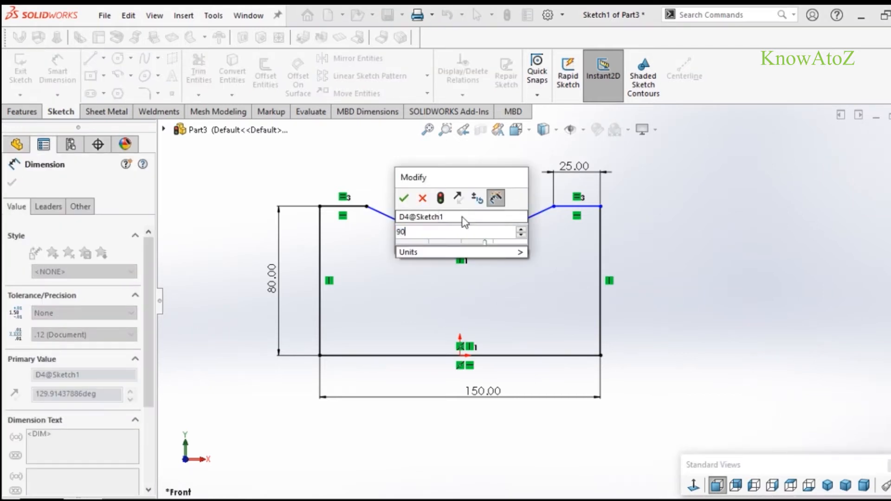
key(Return)
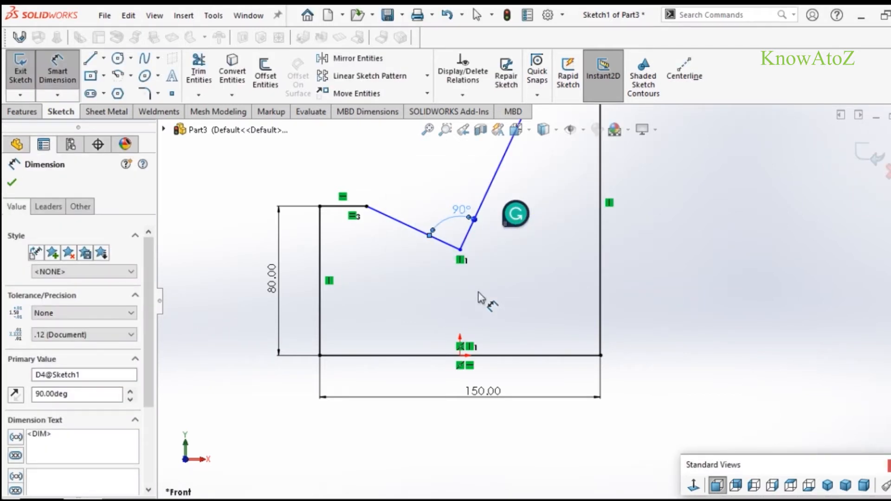
scroll(488, 258, up, 2)
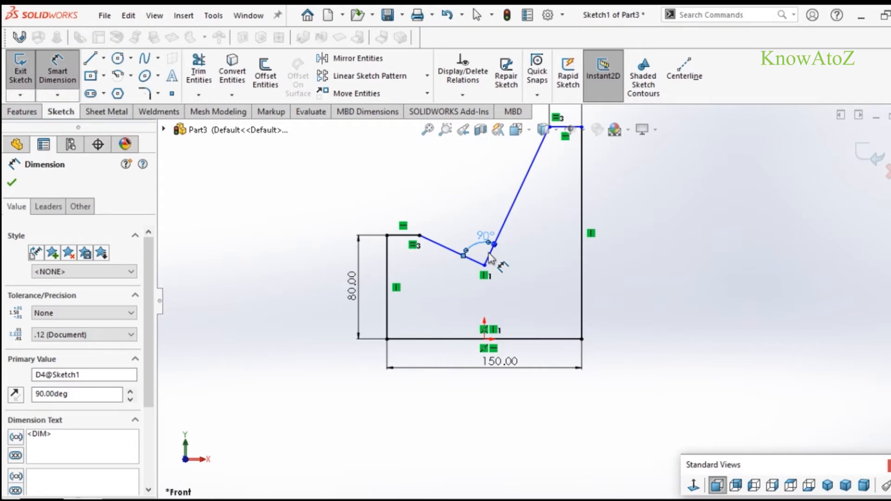
click(451, 13)
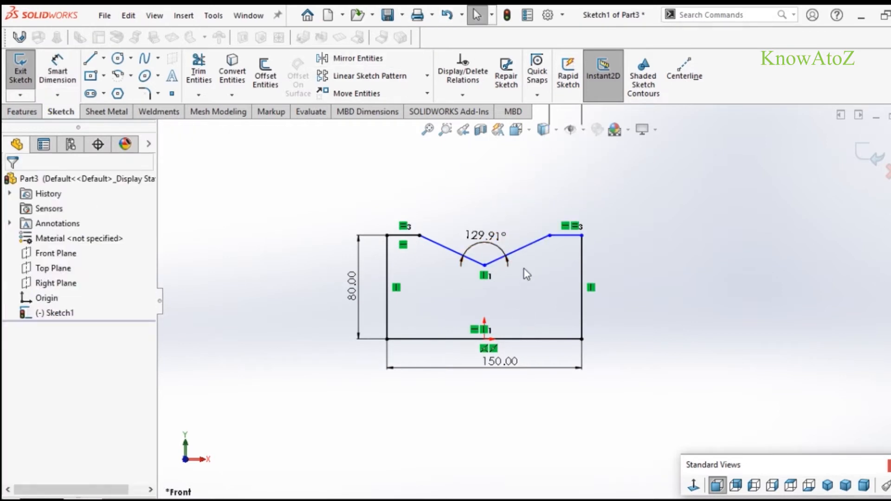
Step: Add a horizontal relation between the two upper endpoints of the V-notch
scroll(533, 242, down, 4)
click(565, 233)
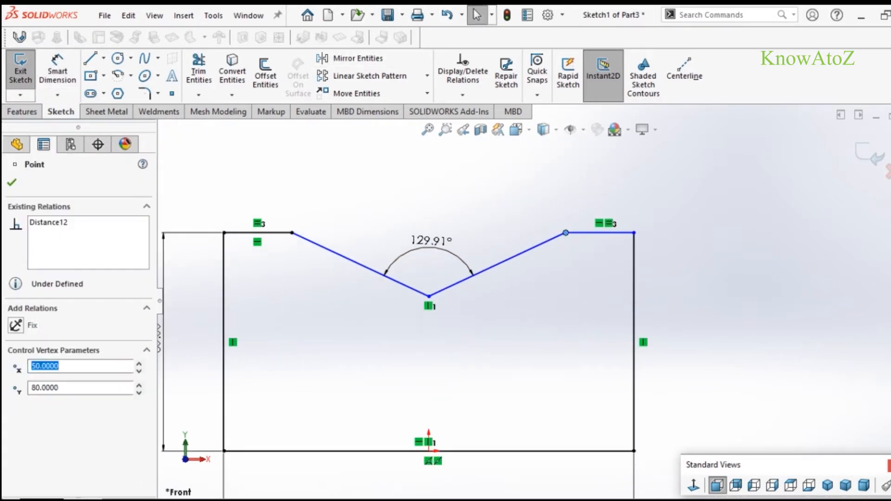
ctrl+click(292, 233)
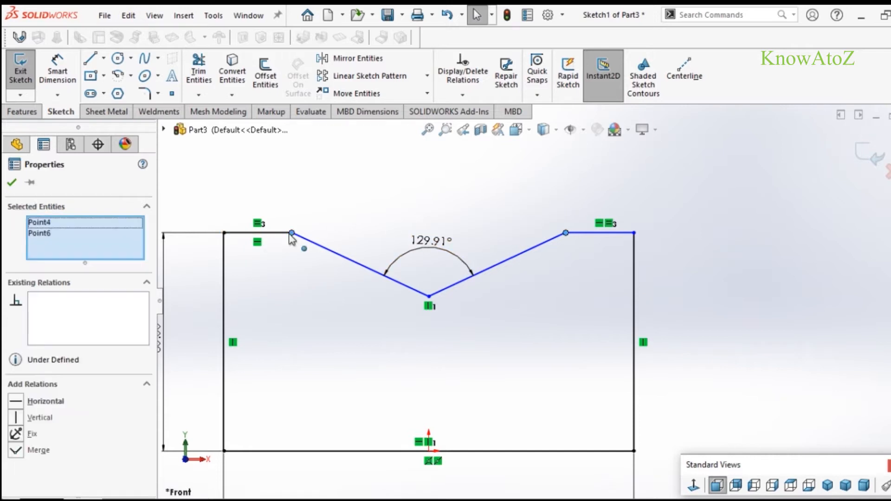
click(328, 173)
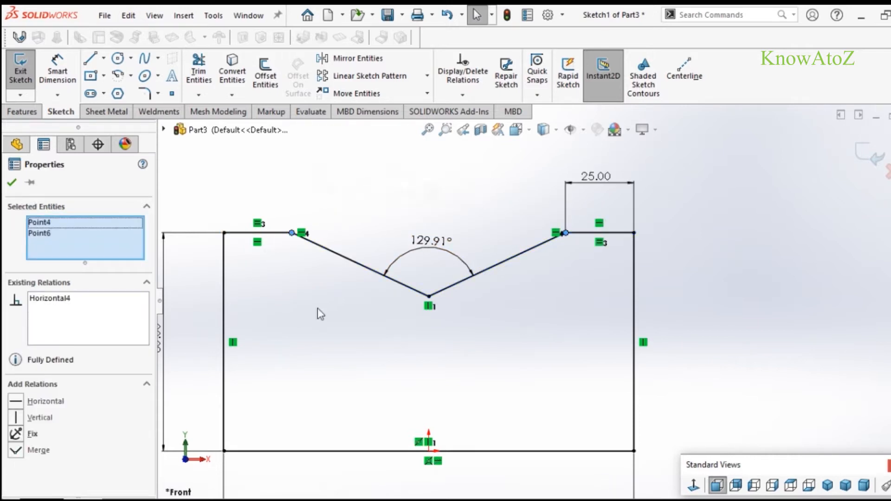
Step: Set the V-notch angle to 90° and exit the sketch
double_click(419, 251)
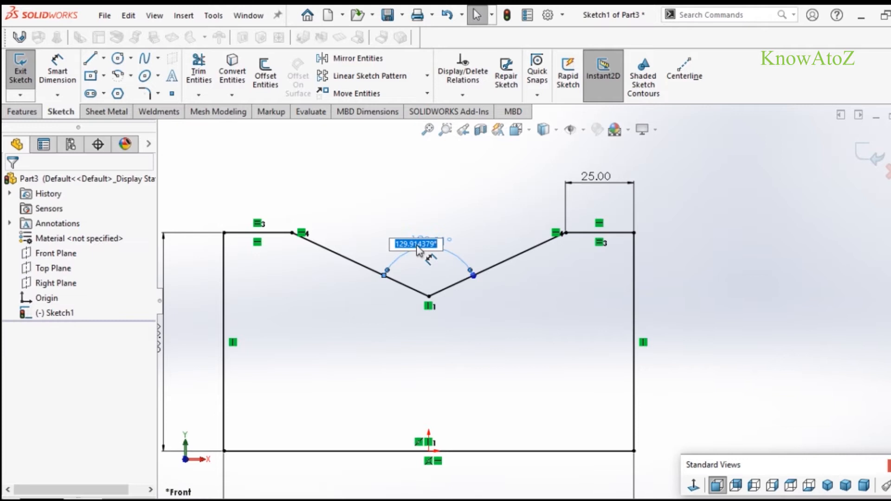
text(90)
key(Return)
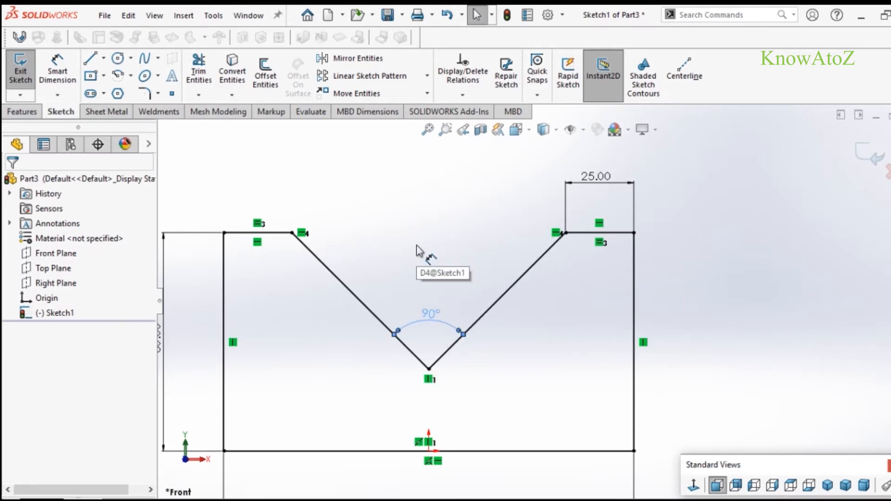
key(f)
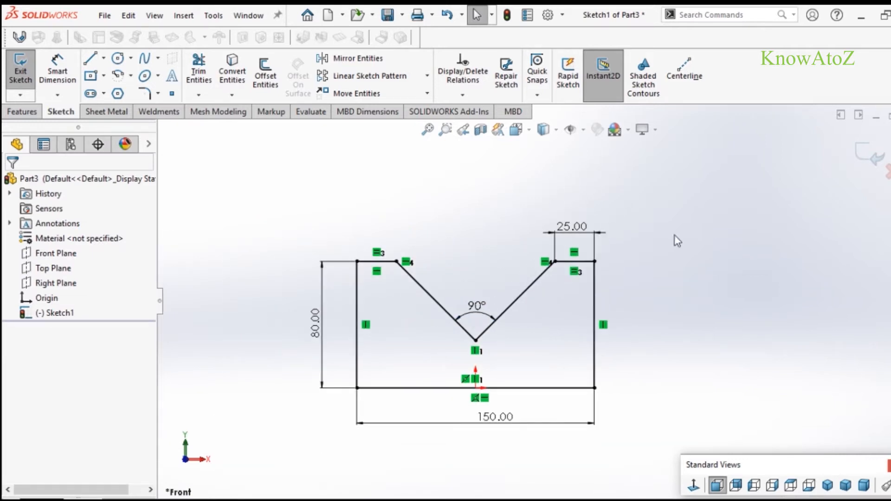
click(877, 155)
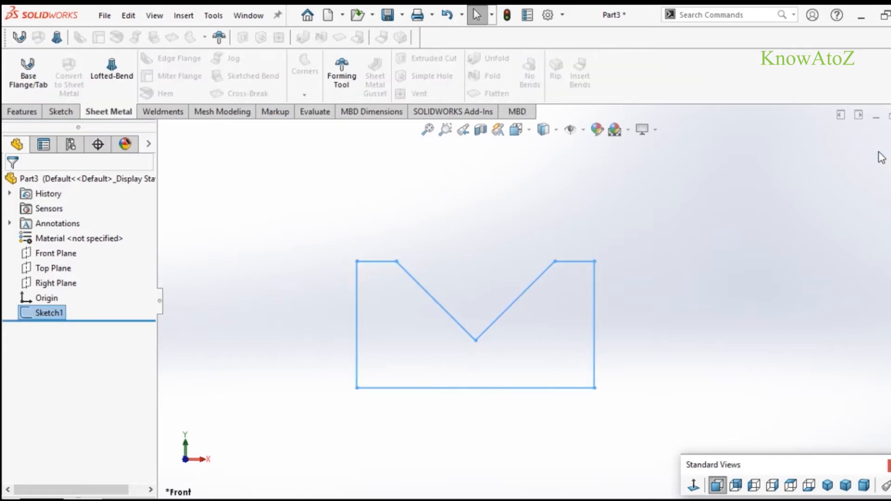
Step: Extrude the V-notch profile 50 mm with the Mid Plane end condition
click(22, 113)
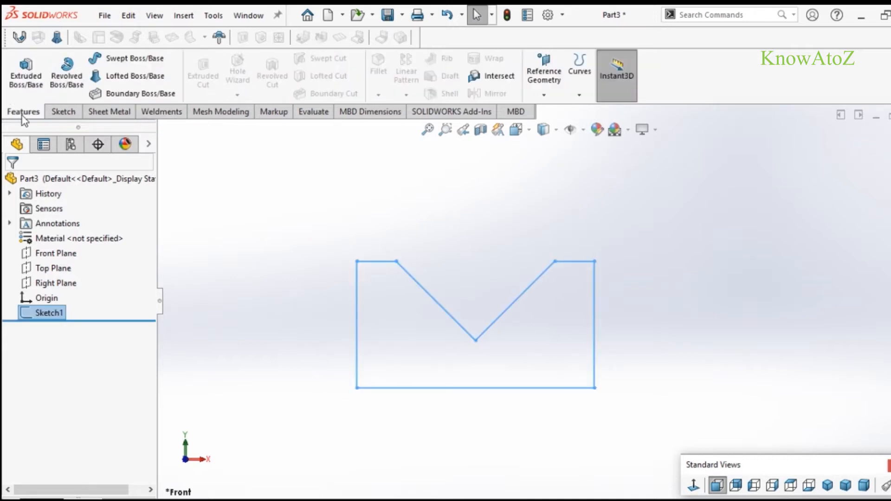
click(26, 70)
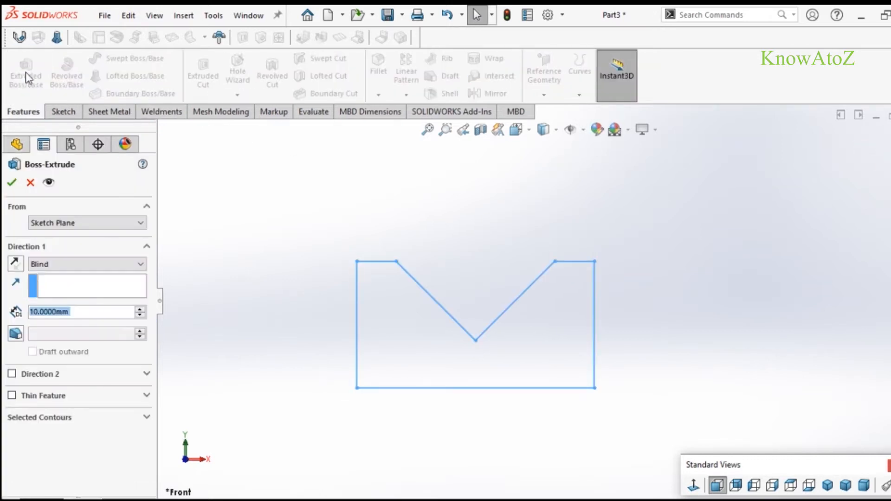
click(65, 265)
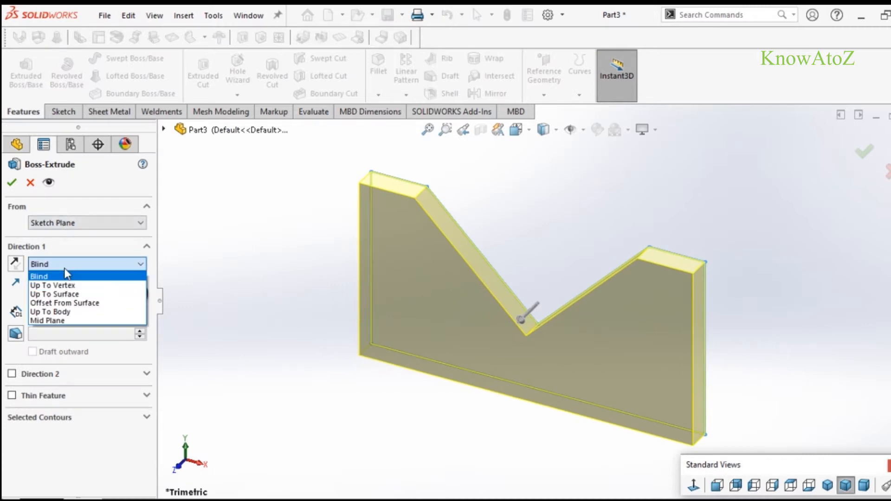
click(65, 321)
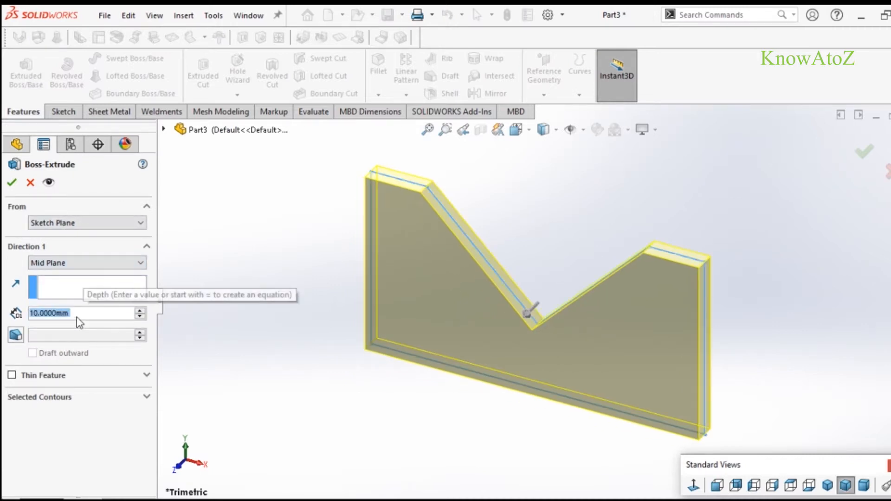
text(50)
key(Return)
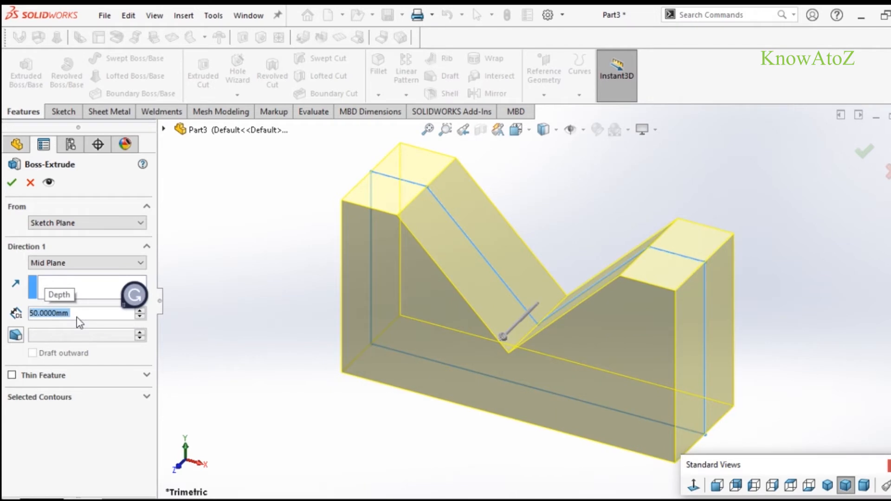
click(12, 183)
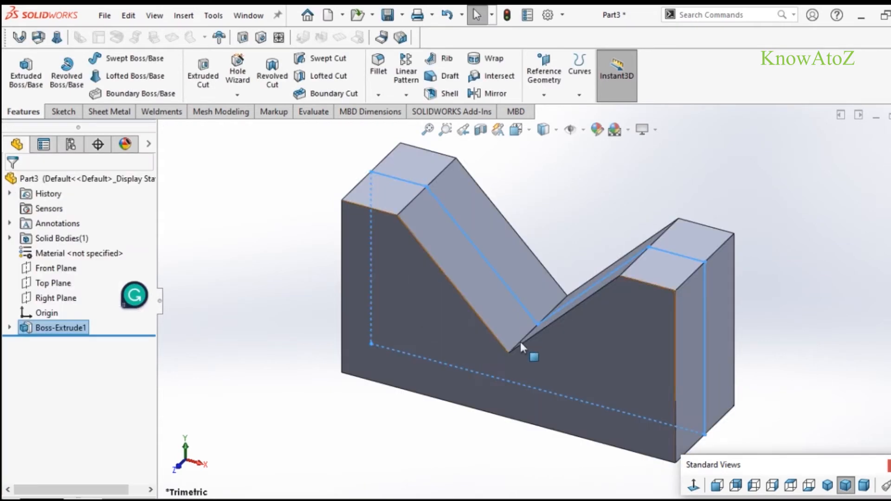
scroll(533, 319, up, 3)
scroll(552, 312, down, 3)
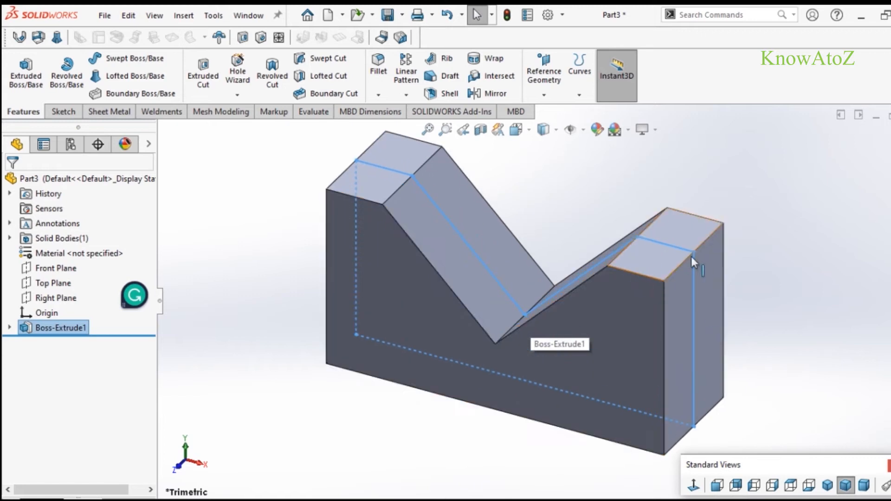
click(792, 296)
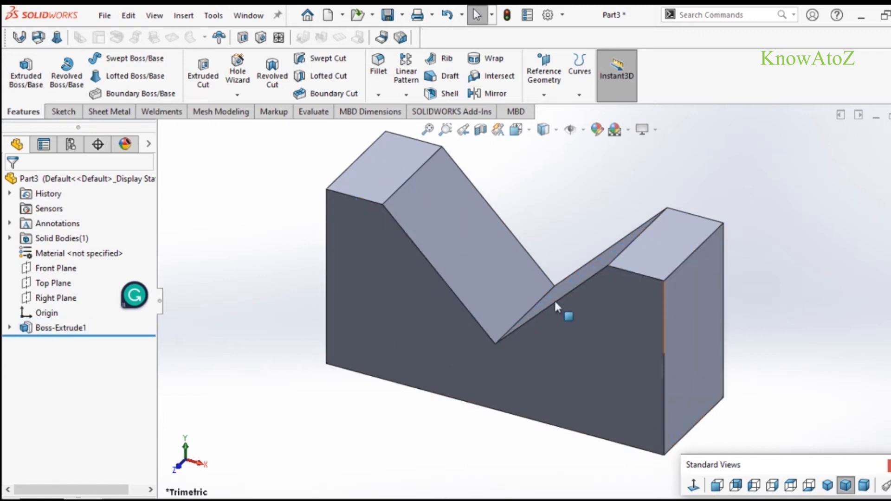
Step: Fillet the bottom edge of the V-notch with a 5 mm radius
click(530, 310)
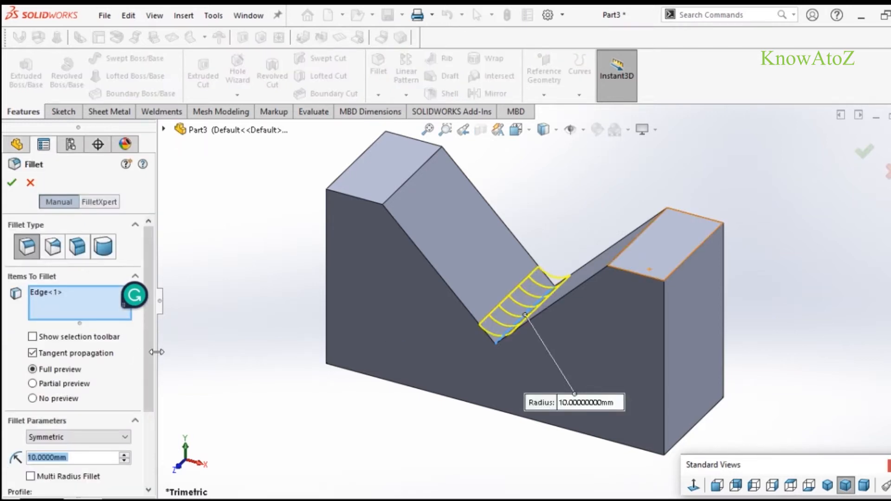
scroll(153, 360, down, 3)
text(5)
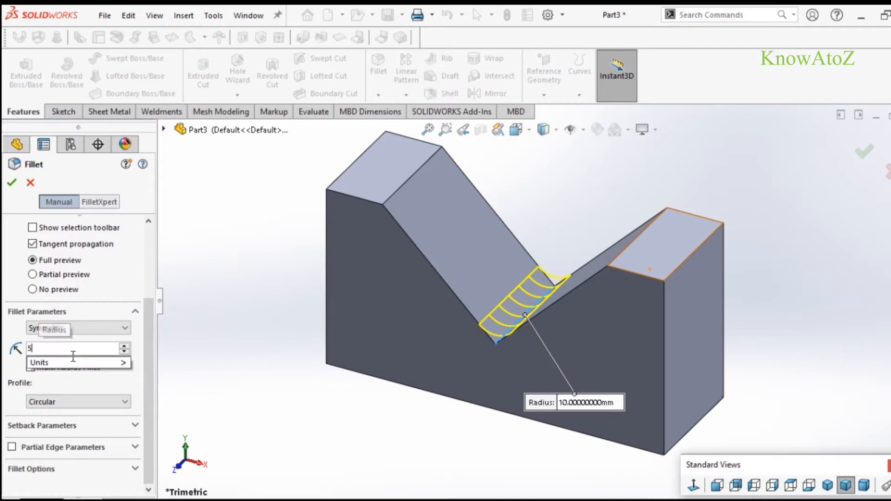
key(Return)
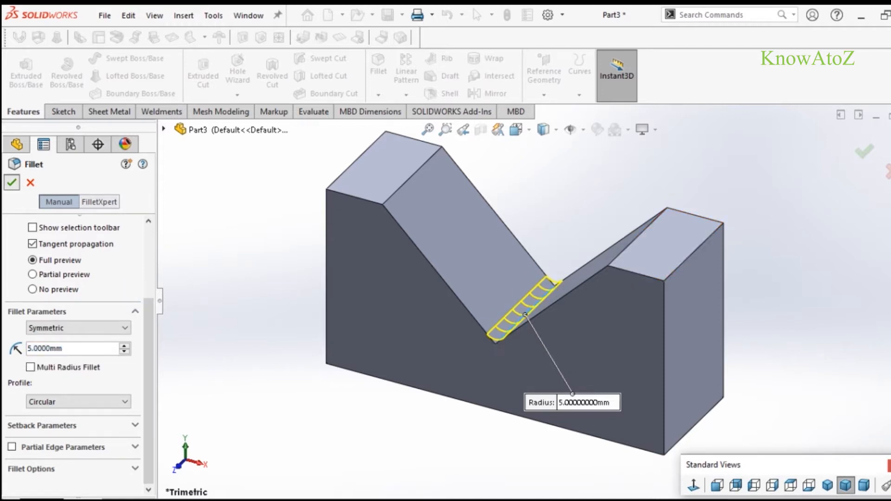
click(11, 183)
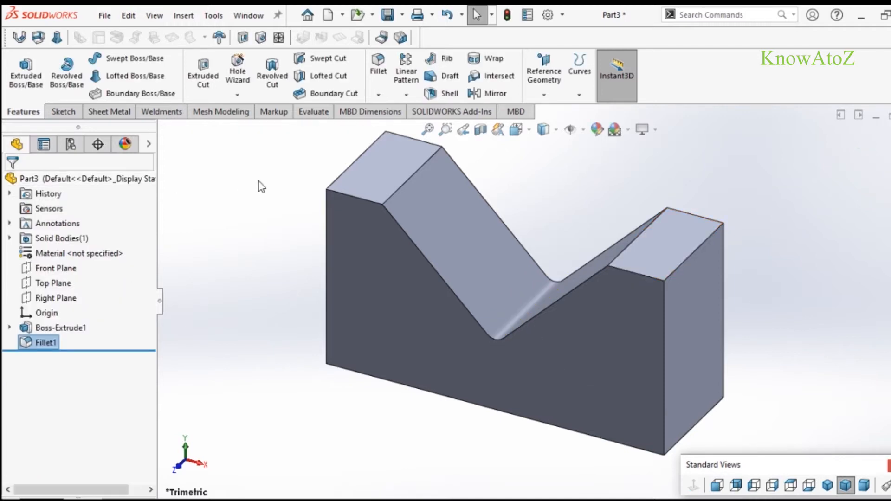
Step: Fillet the two upper edges of the V-notch with a 10 mm radius
click(406, 185)
click(528, 145)
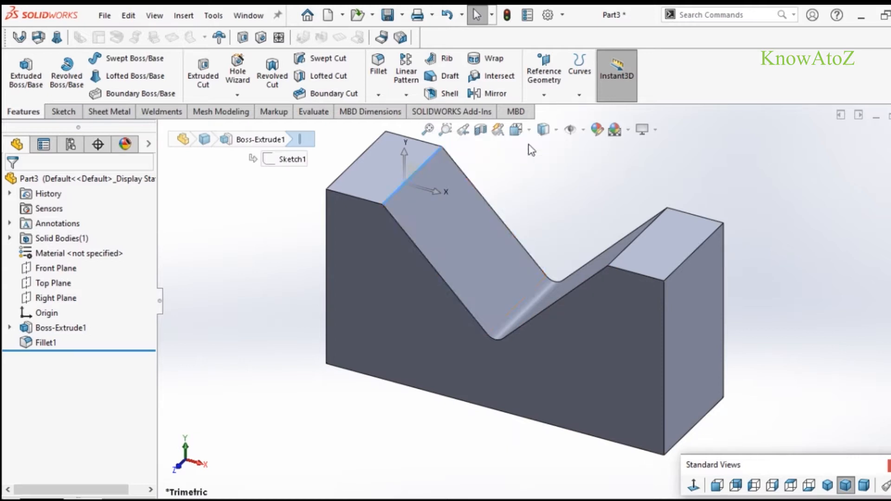
scroll(142, 386, down, 3)
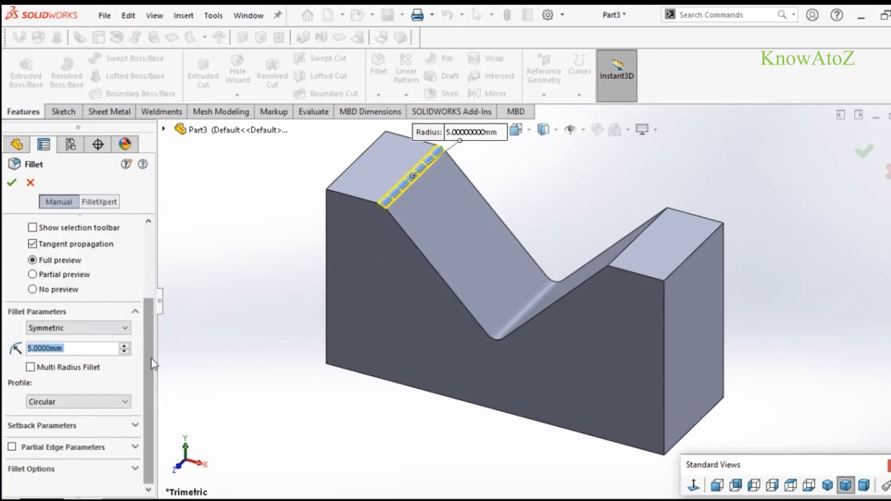
text(10)
key(Return)
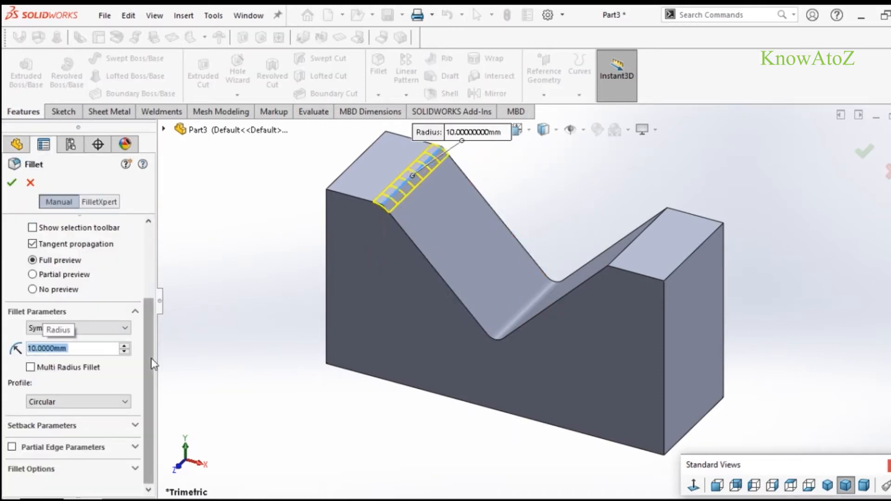
click(634, 242)
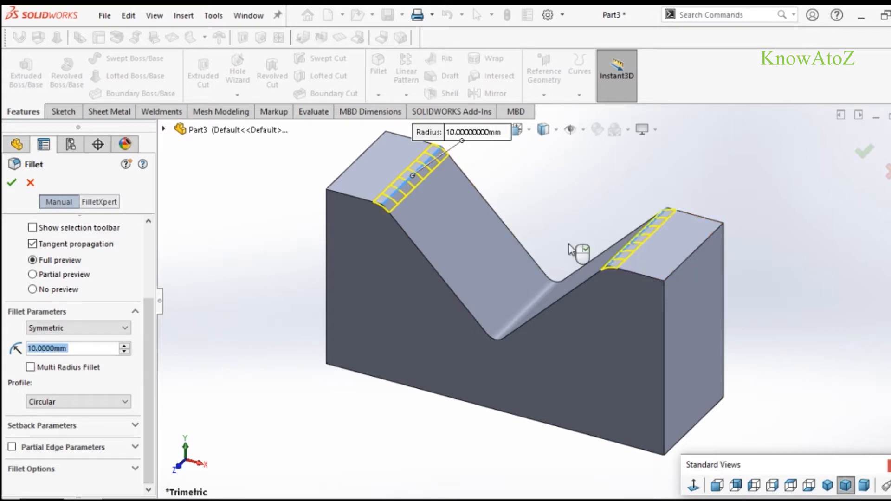
click(12, 182)
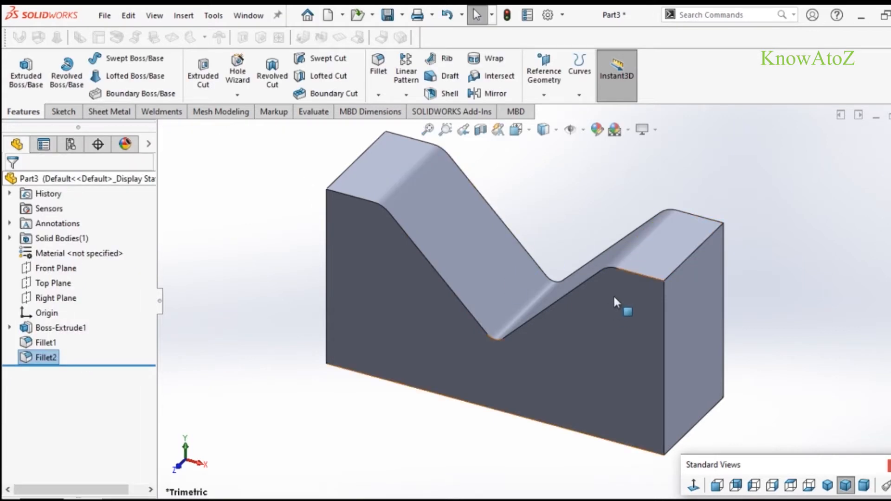
Step: Save the part as "base" in the Solidworks folder on STORAGE B (F:)
scroll(725, 285, up, 2)
scroll(708, 294, down, 1)
click(706, 293)
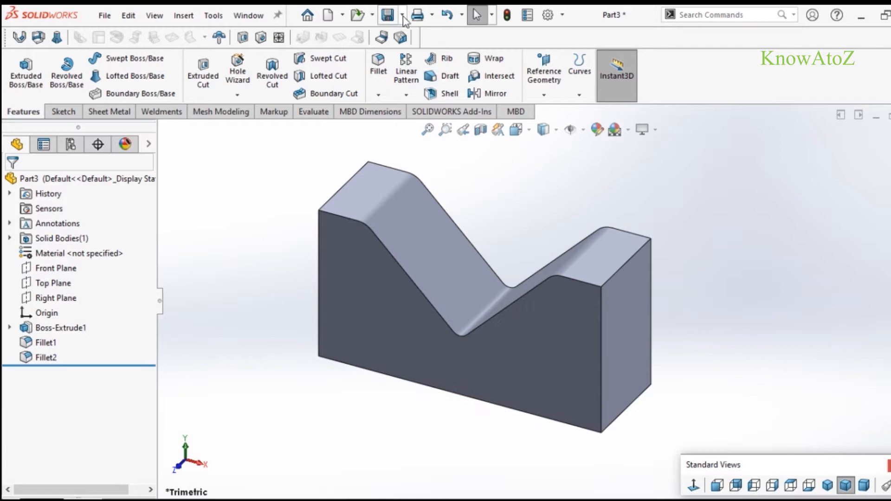
click(404, 17)
click(410, 49)
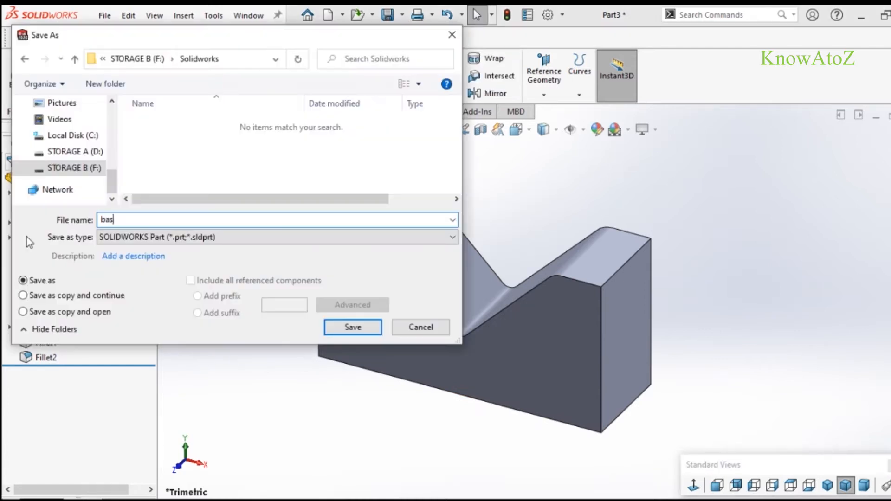
click(336, 327)
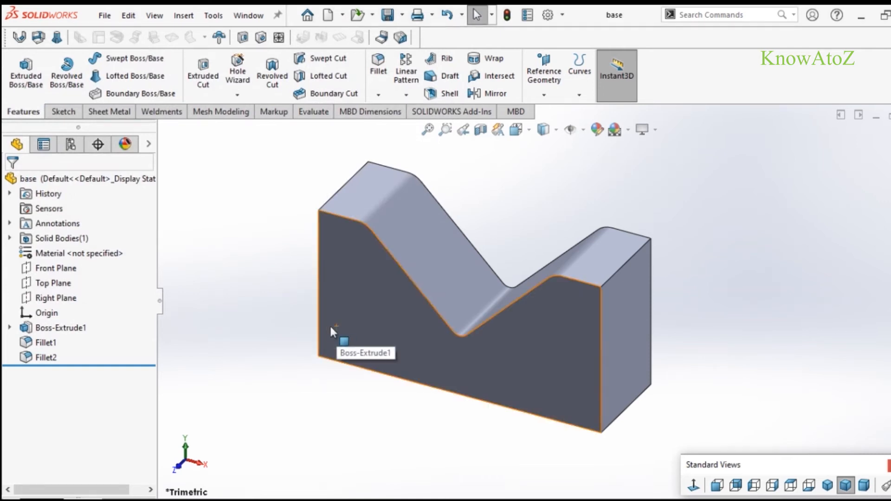
Step: Apply an orange color (RGB 232, 113, 8) to the whole part
click(126, 144)
right_click(78, 352)
click(126, 357)
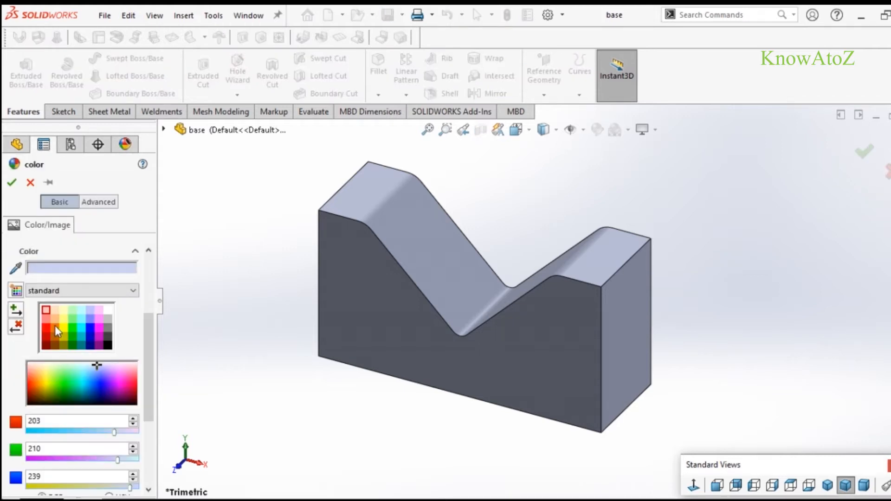
click(46, 324)
click(47, 320)
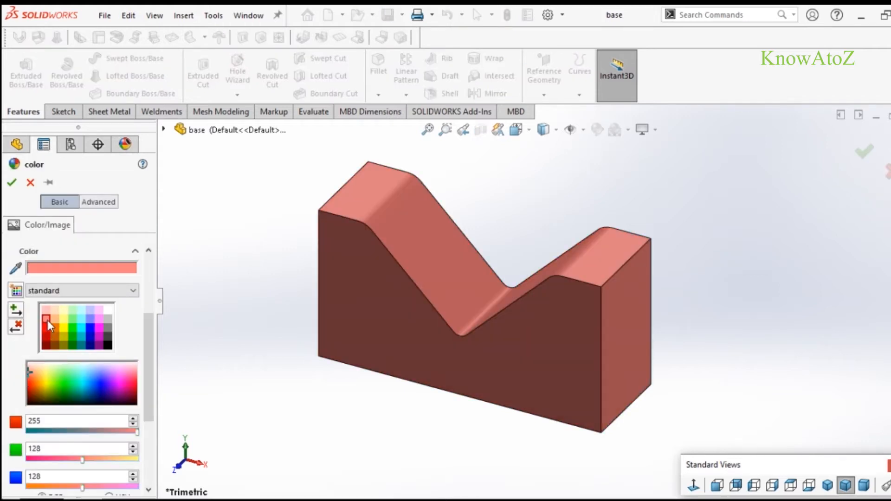
click(54, 328)
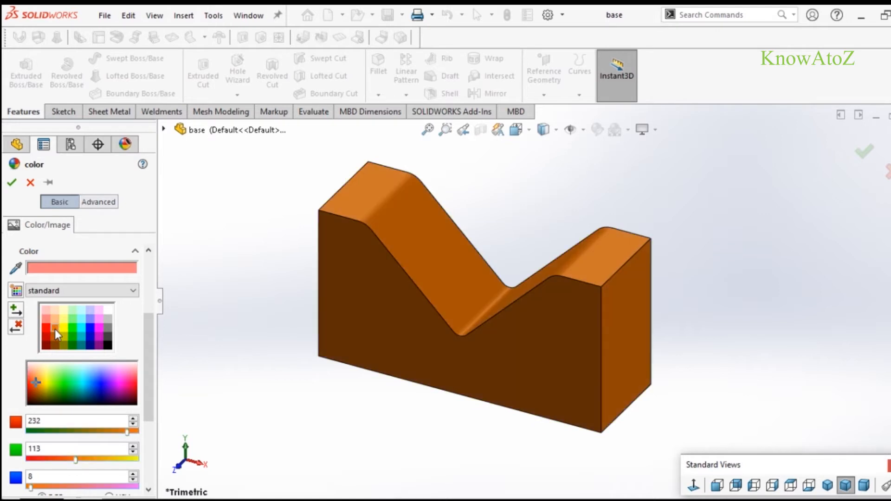
click(11, 182)
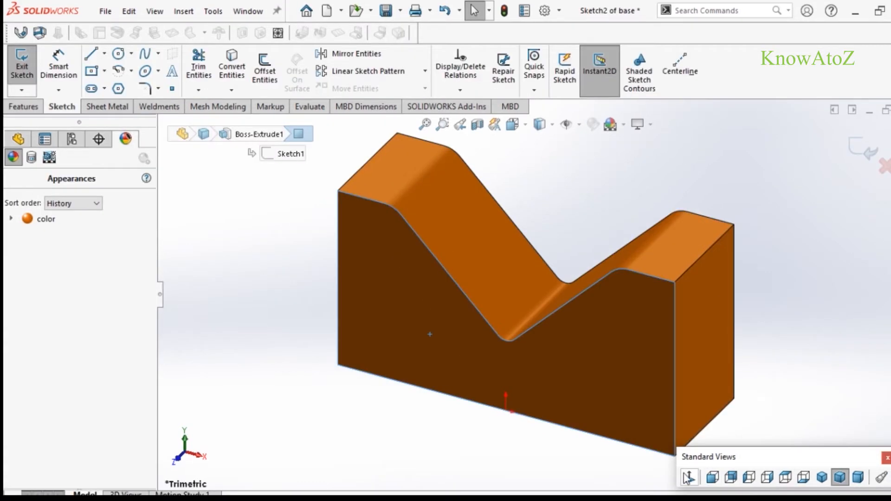
Step: Add the sketch text "KnowAtoZ" to the front face, placed just above the origin and below the V-notch
click(689, 477)
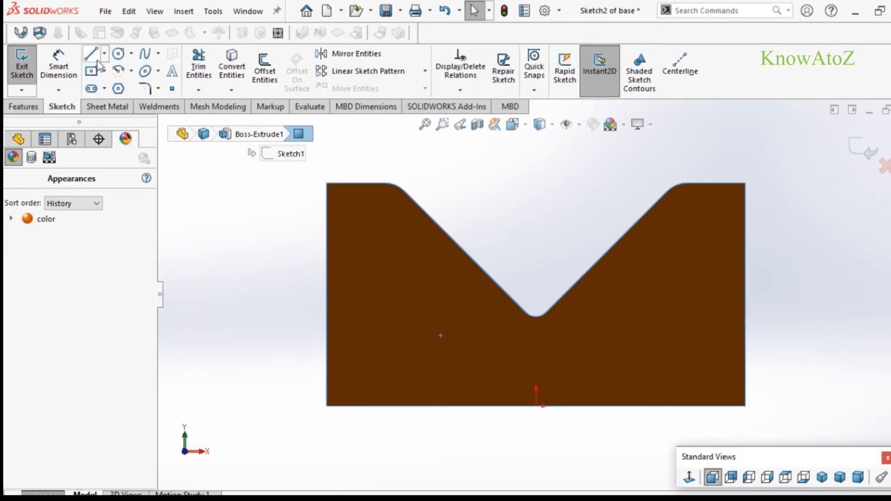
click(171, 77)
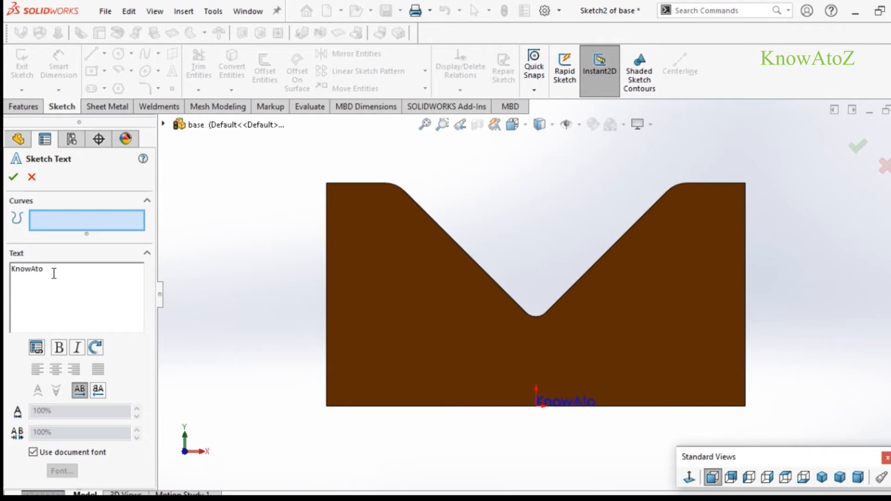
click(505, 355)
click(510, 367)
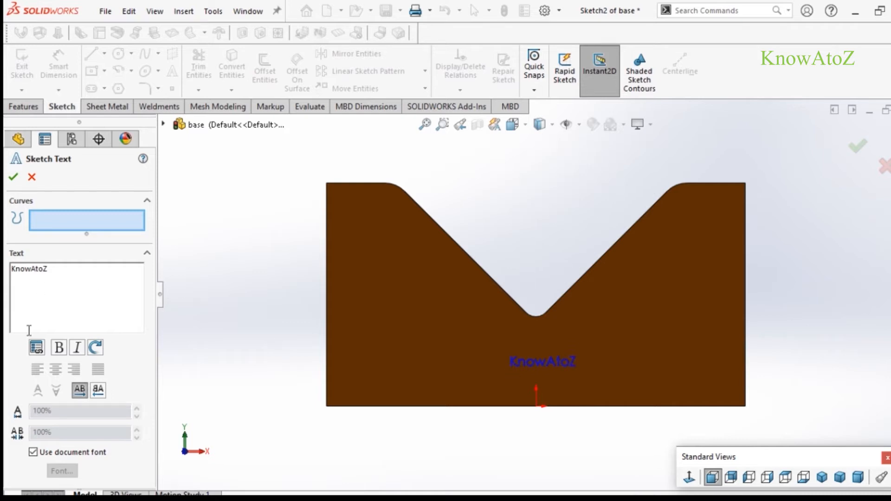
click(33, 453)
click(54, 472)
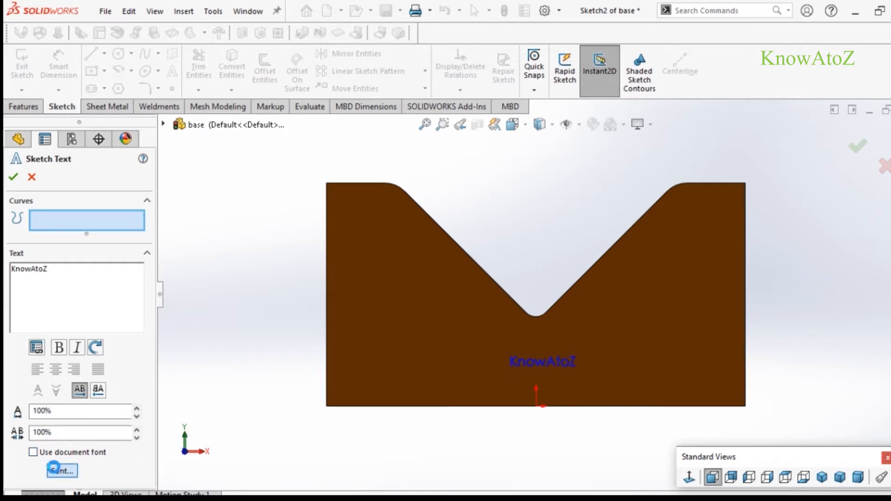
scroll(374, 230, up, 10)
scroll(374, 229, up, 5)
click(342, 221)
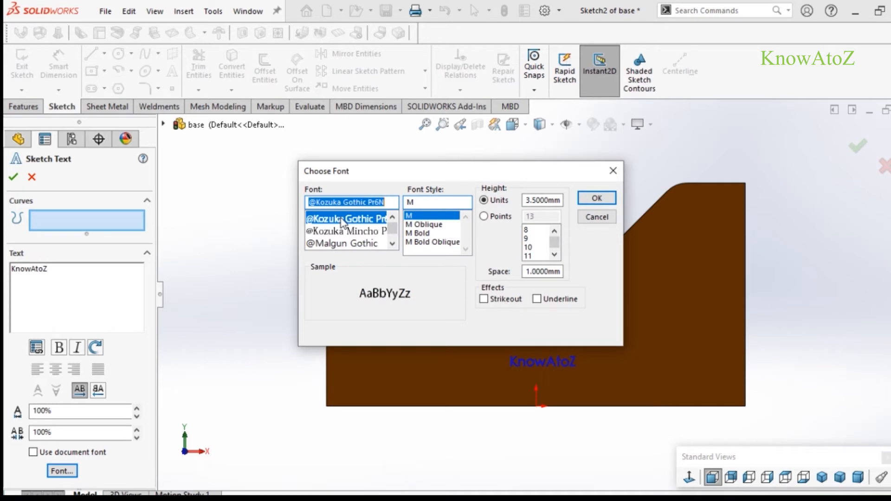
drag(557, 203, 522, 219)
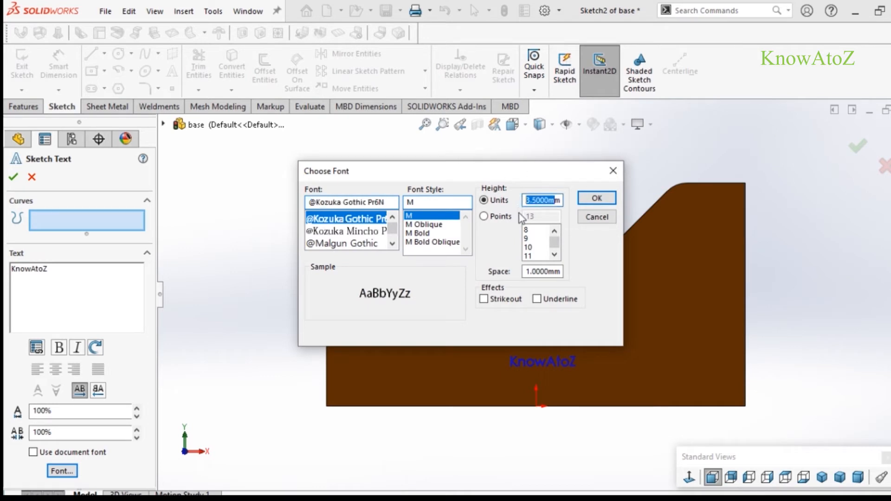
text(5)
key(Return)
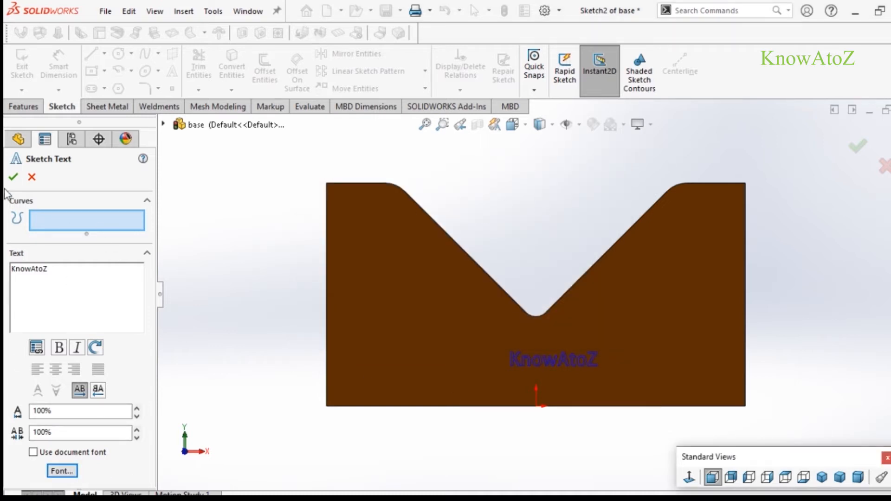
click(13, 177)
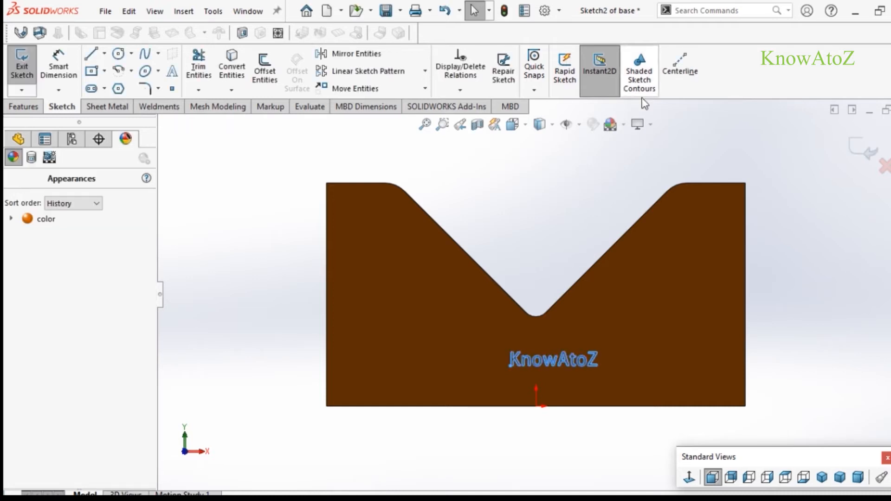
click(862, 149)
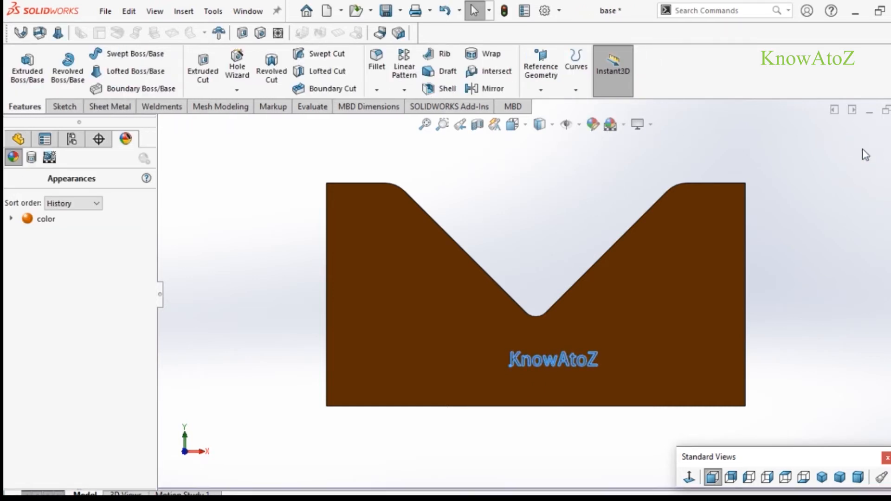
Step: Emboss the text sketch onto the front face with a Wrap feature 1.5 mm thick
click(822, 477)
scroll(594, 390, down, 2)
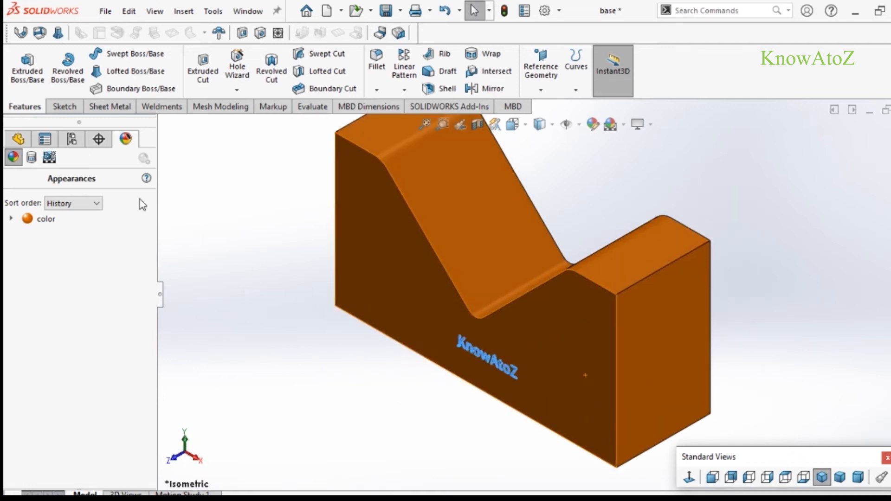
click(18, 139)
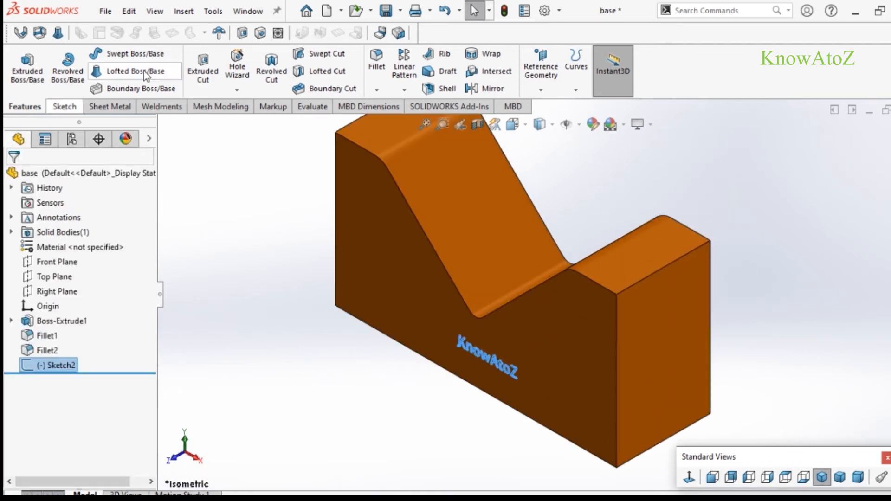
click(501, 55)
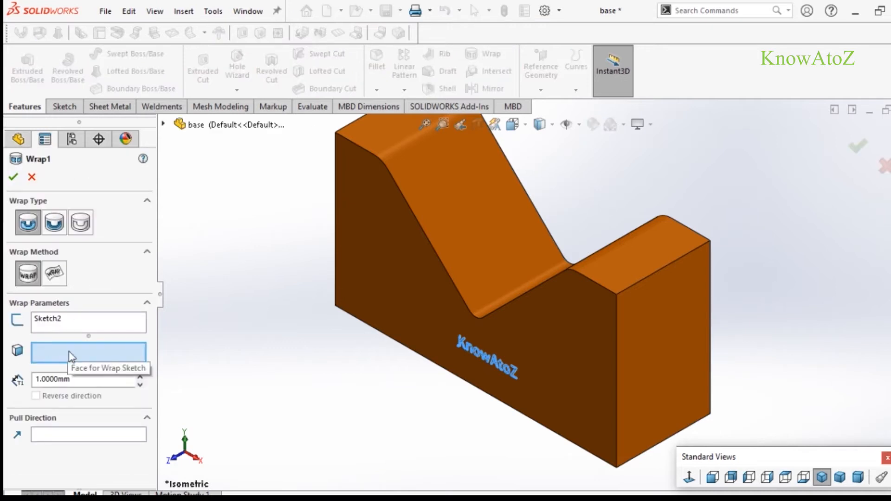
click(391, 254)
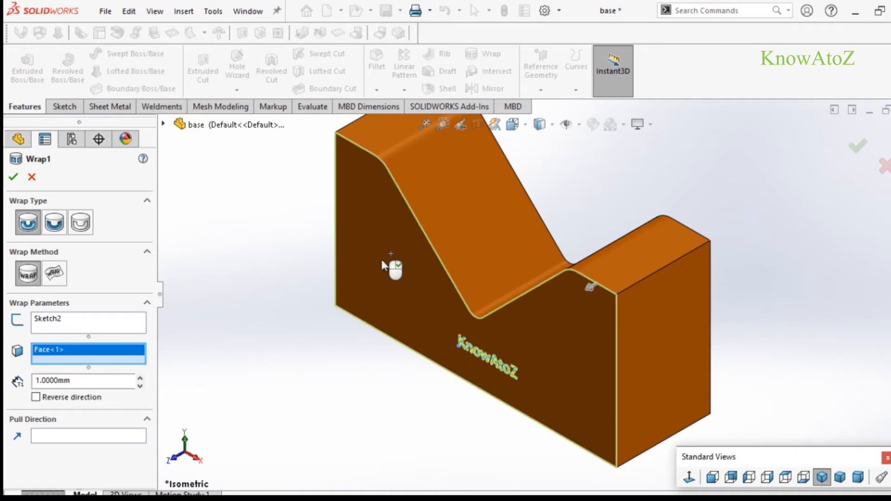
double_click(95, 383)
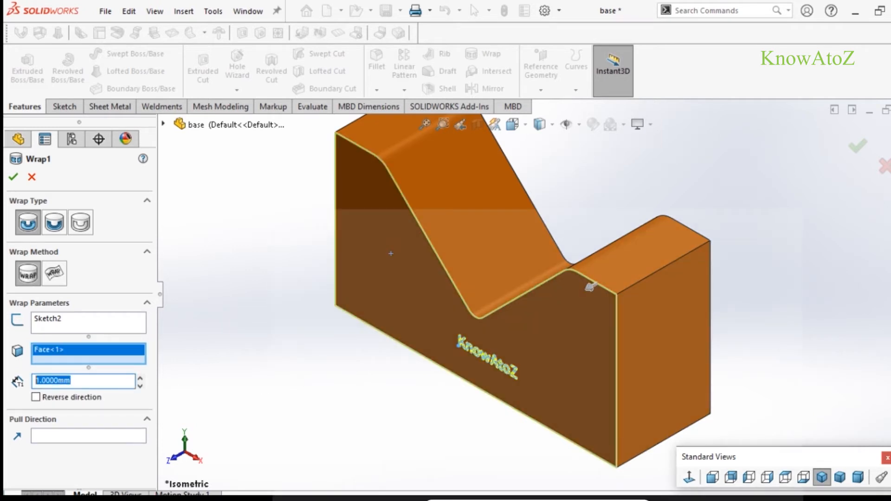
text(1.5)
key(Return)
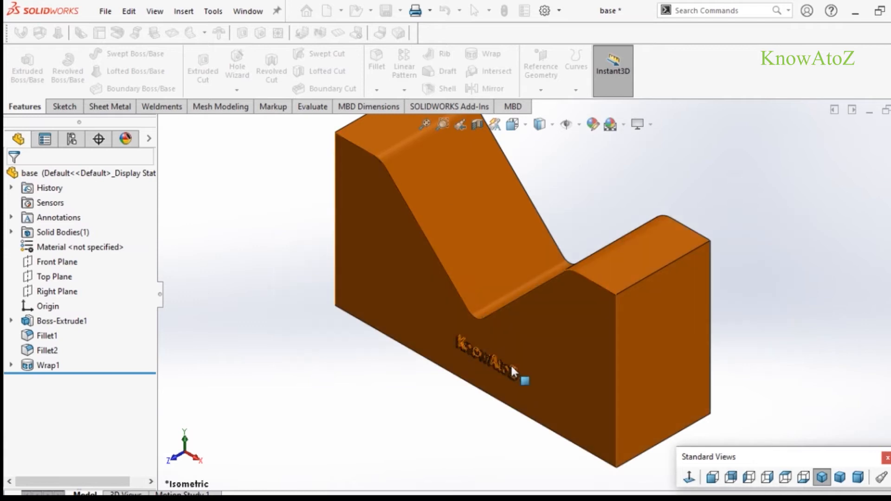
Step: Apply a red color (RGB 255, 0, 0) to the embossed text's Wrap feature only, and save the base part
scroll(538, 341, down, 5)
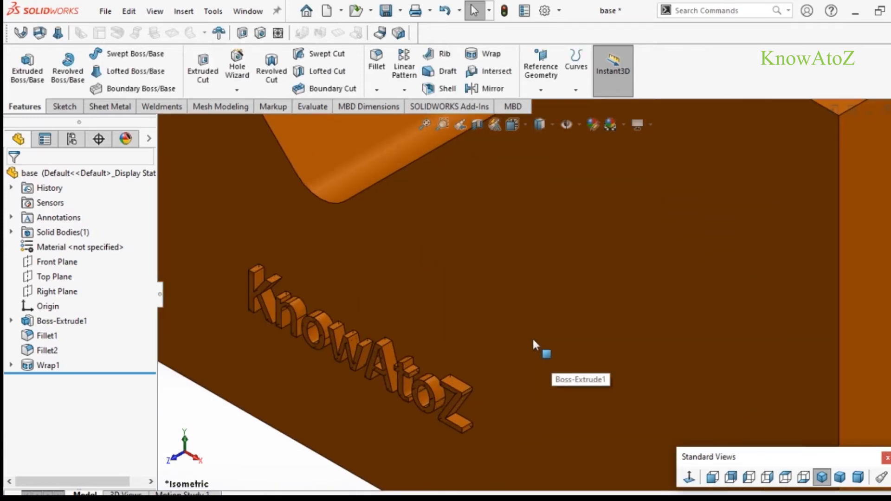
scroll(532, 337, up, 5)
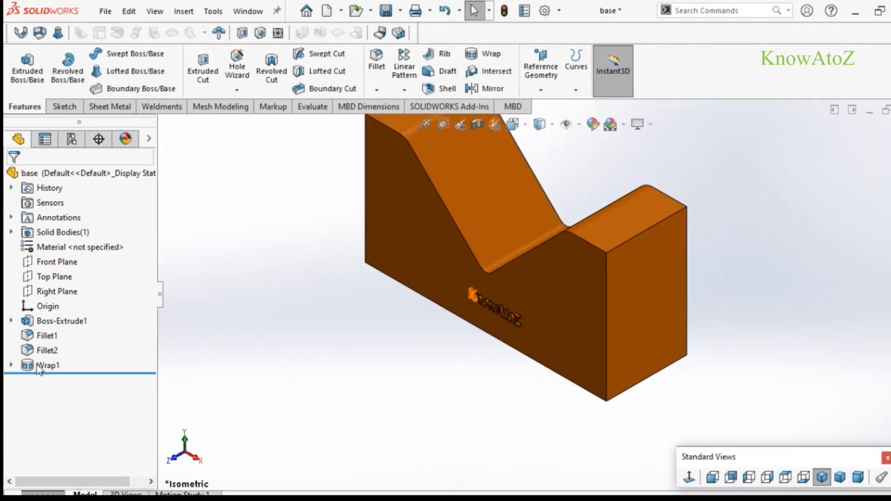
click(40, 367)
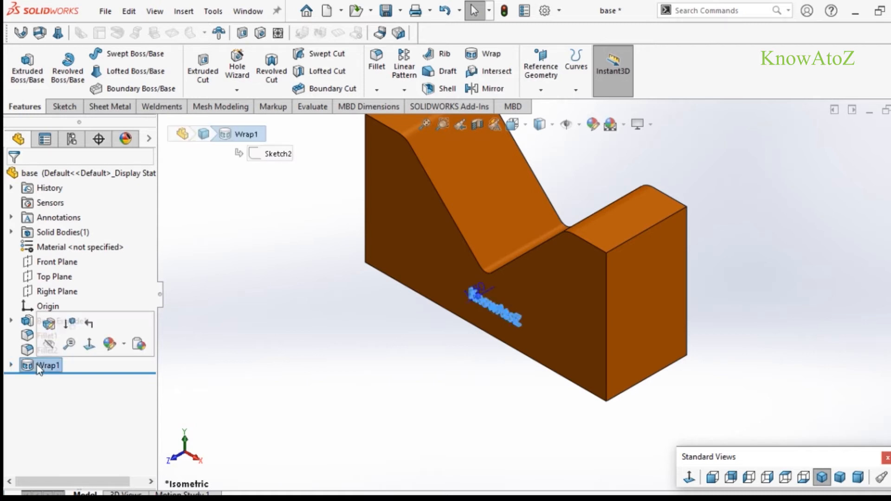
click(110, 344)
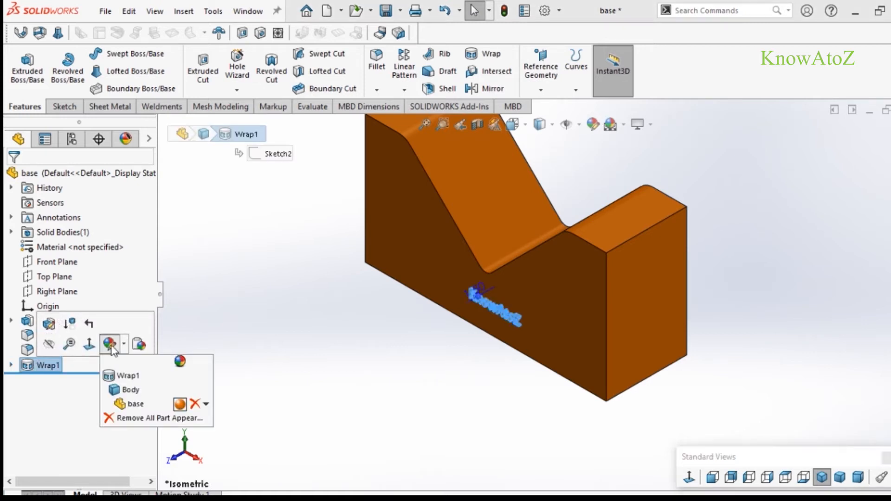
click(122, 377)
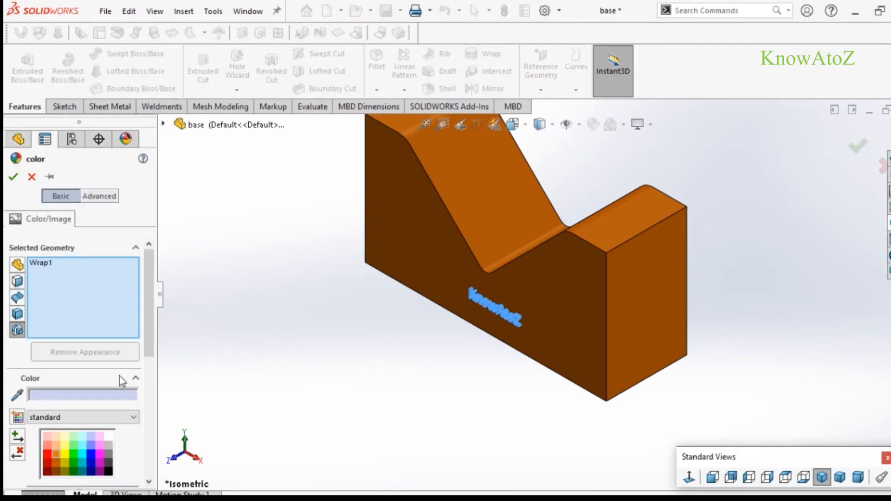
click(49, 457)
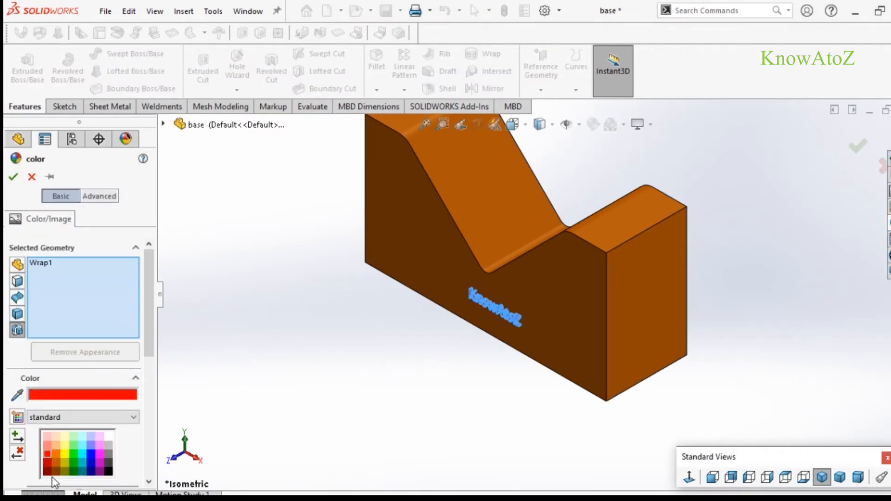
scroll(85, 459, down, 3)
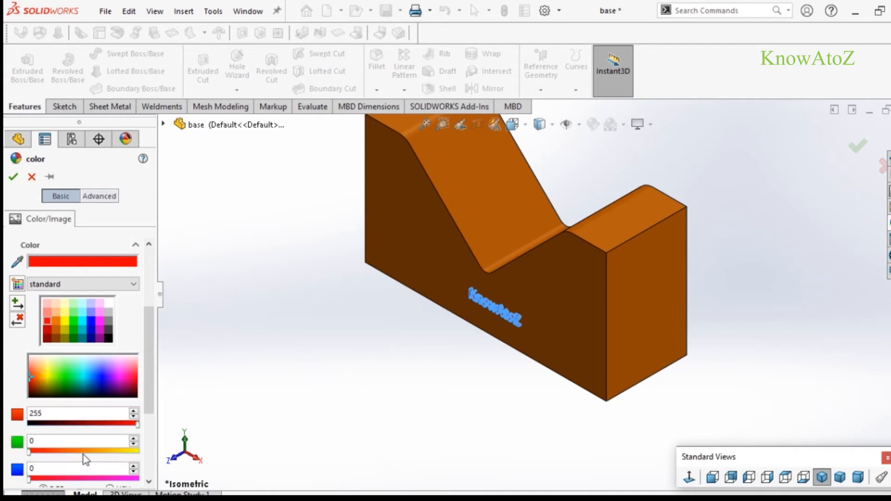
click(14, 176)
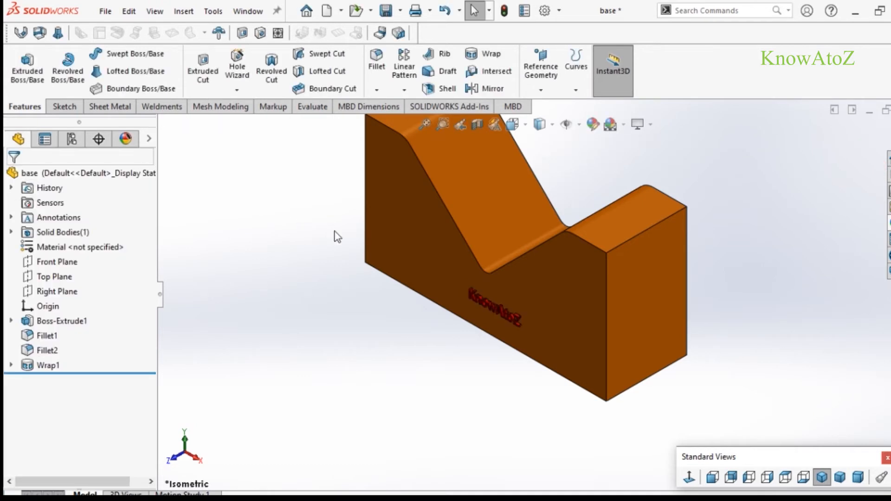
scroll(515, 300, down, 10)
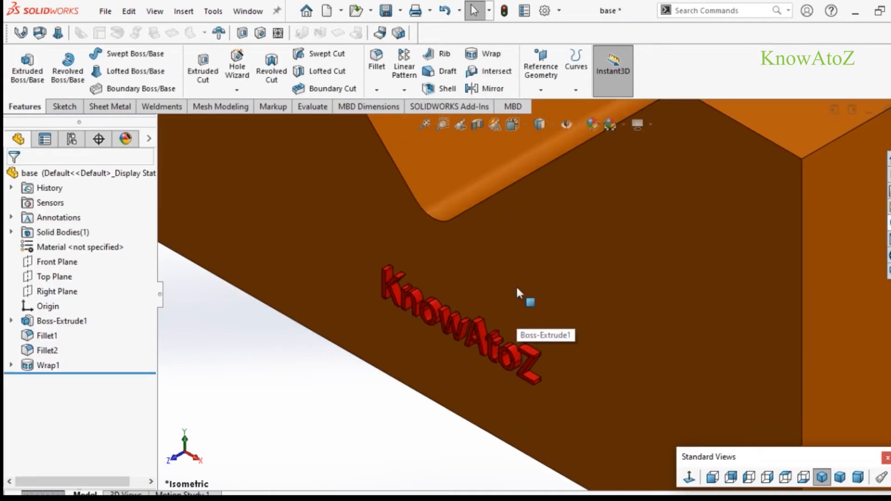
scroll(518, 289, up, 10)
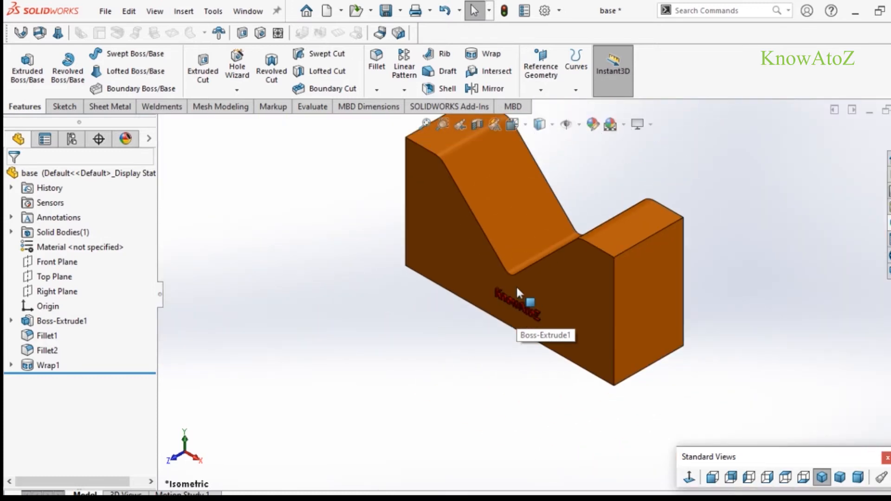
scroll(397, 253, up, 1)
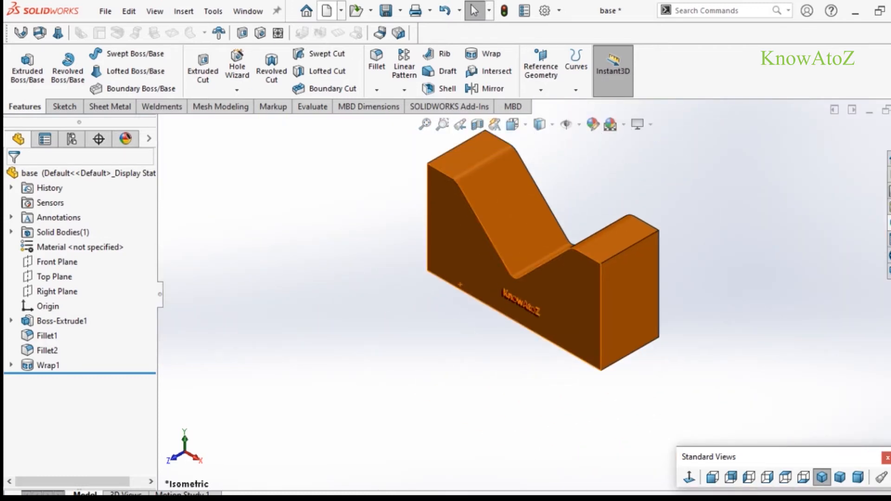
click(393, 13)
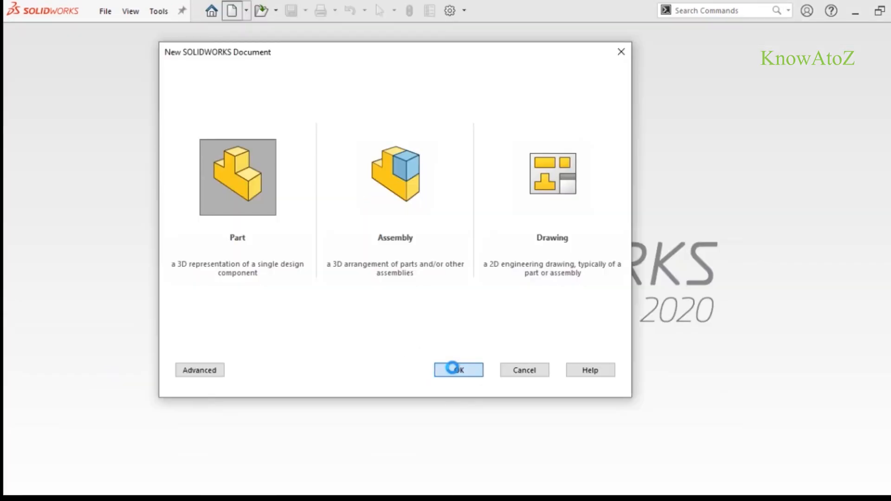
Step: Create a new part document and save it as "punch" in the Solidworks folder on STORAGE B (F:)
click(453, 369)
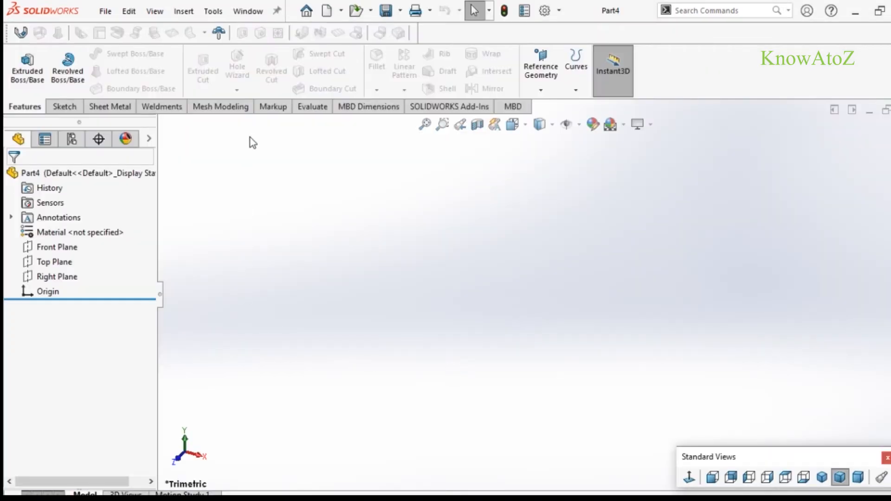
click(402, 15)
click(408, 44)
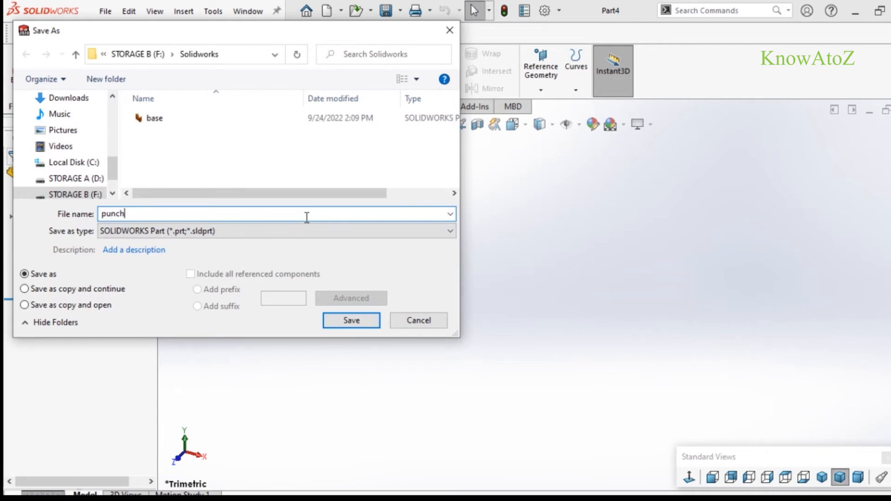
click(335, 325)
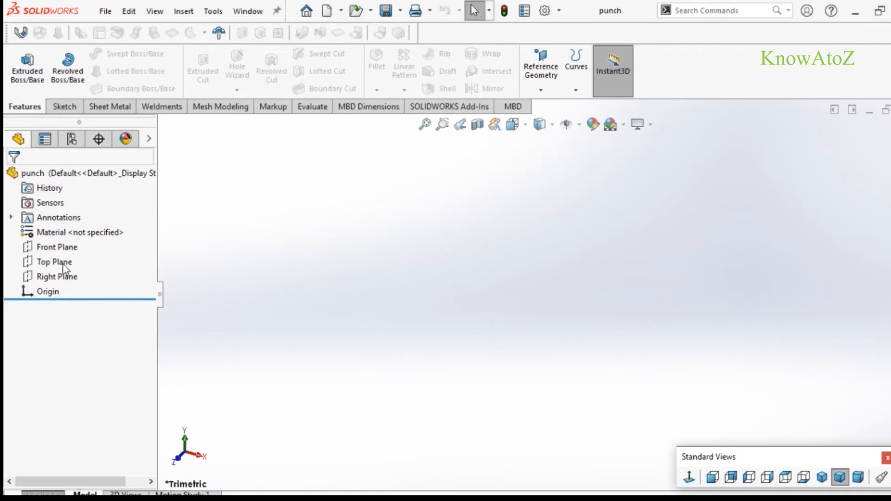
Step: Sketch a closed five-sided punch profile about 48 mm wide on the Front Plane, with vertical sides, a horizontal top and its pointed tip at the origin
click(51, 247)
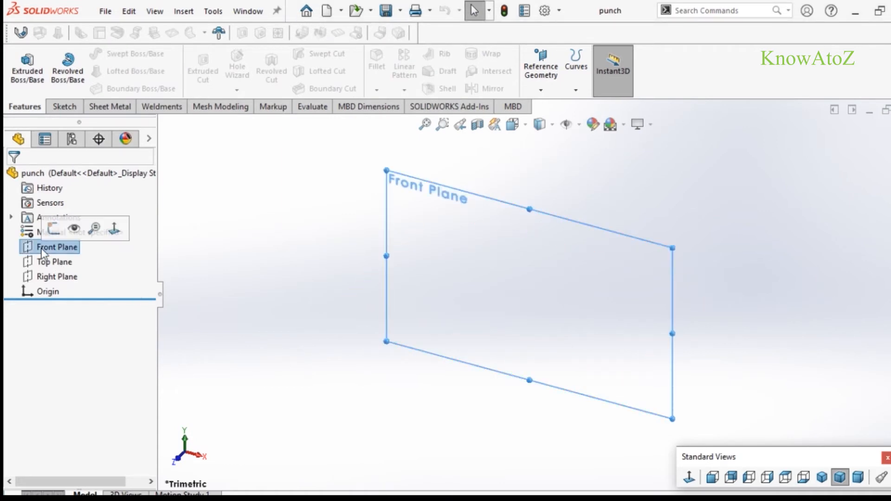
click(55, 230)
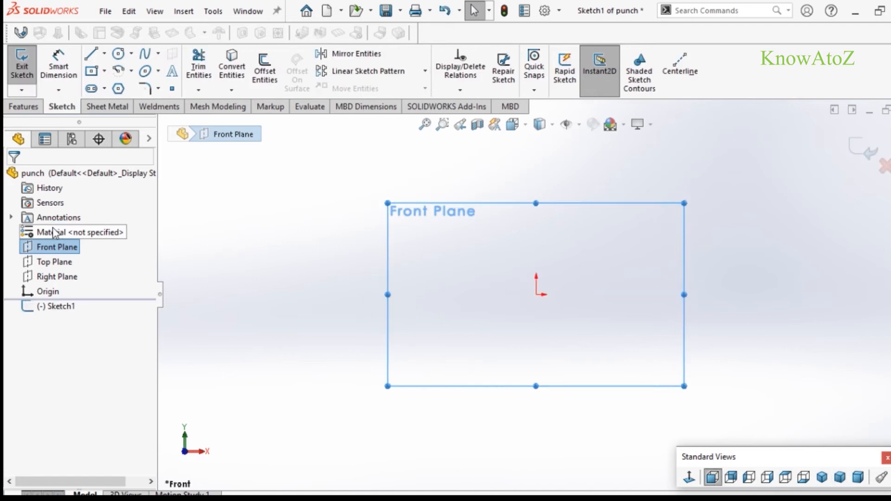
click(93, 57)
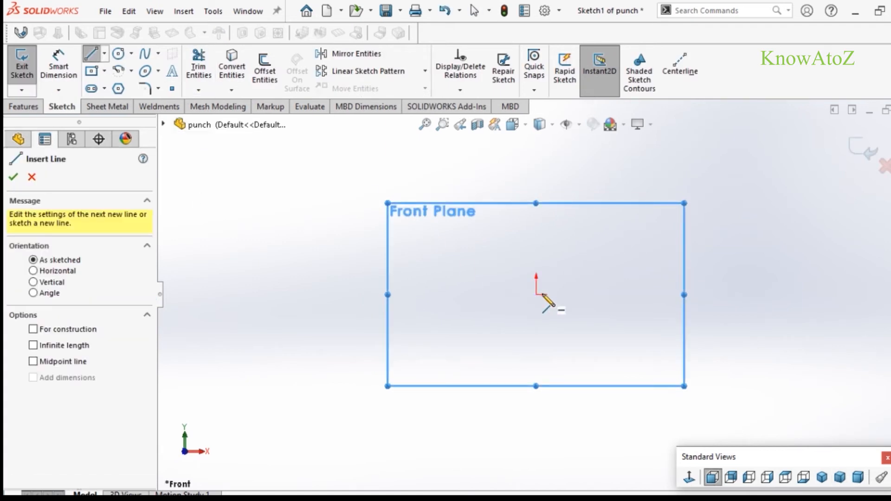
click(536, 295)
click(577, 253)
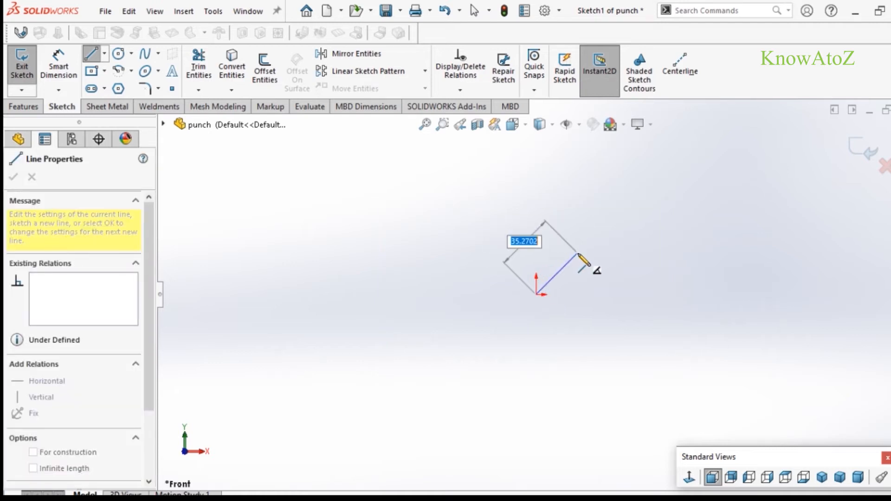
click(577, 182)
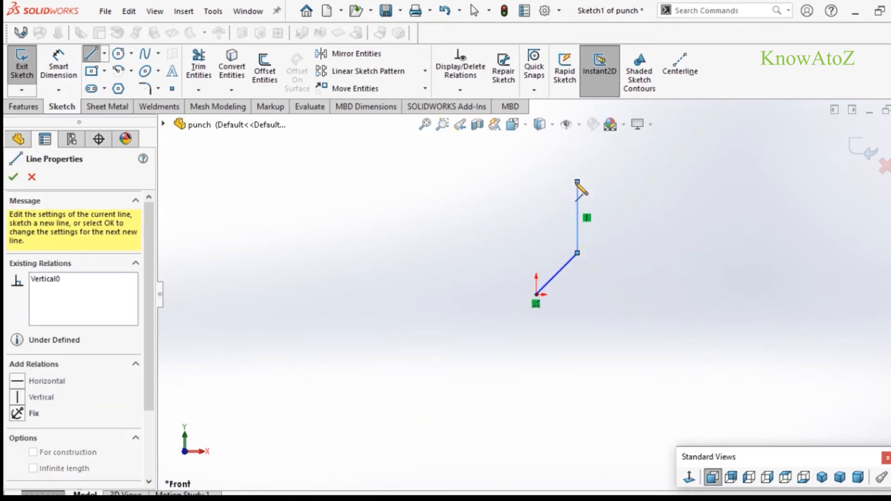
click(499, 181)
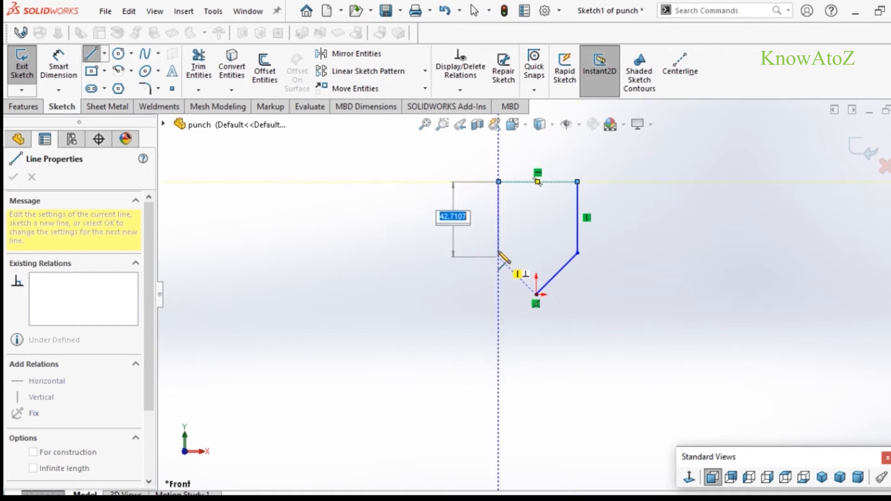
click(499, 253)
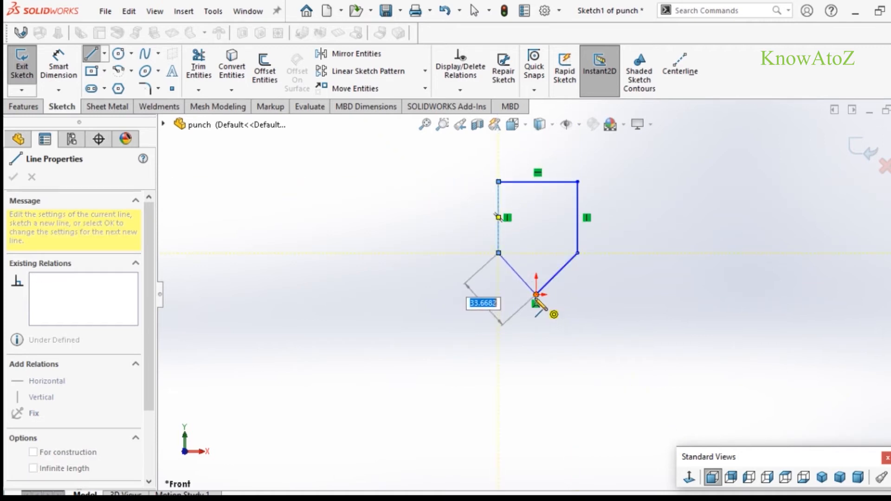
click(537, 296)
right_click(537, 297)
click(565, 305)
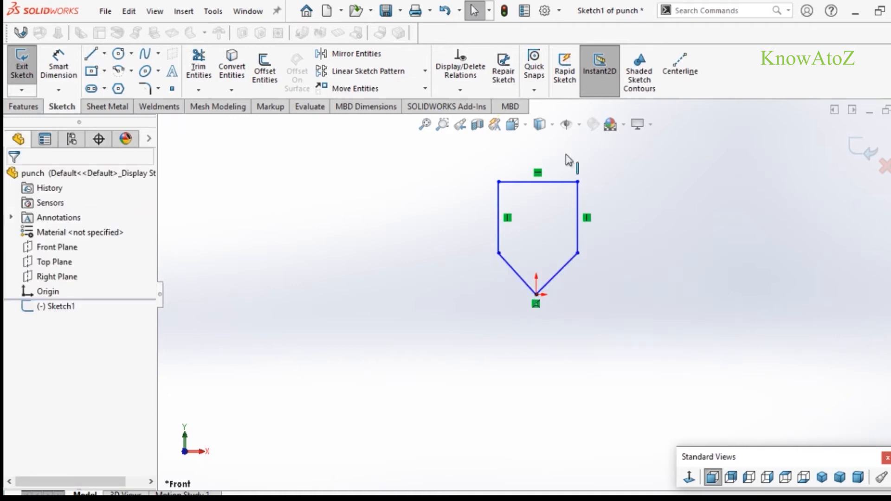
Step: Add a Horizontal relation between the two side corners where the vertical edges meet the slanted edges
scroll(574, 149, up, 1)
scroll(595, 226, down, 4)
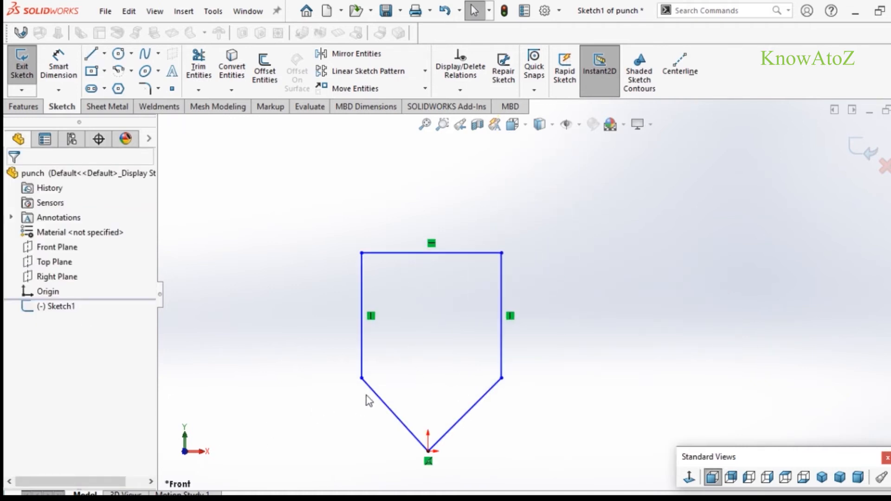
click(362, 379)
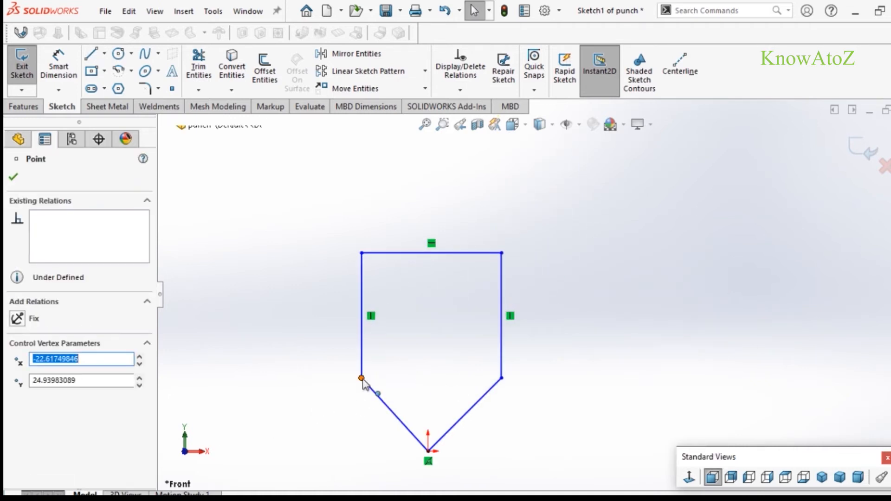
ctrl+click(501, 379)
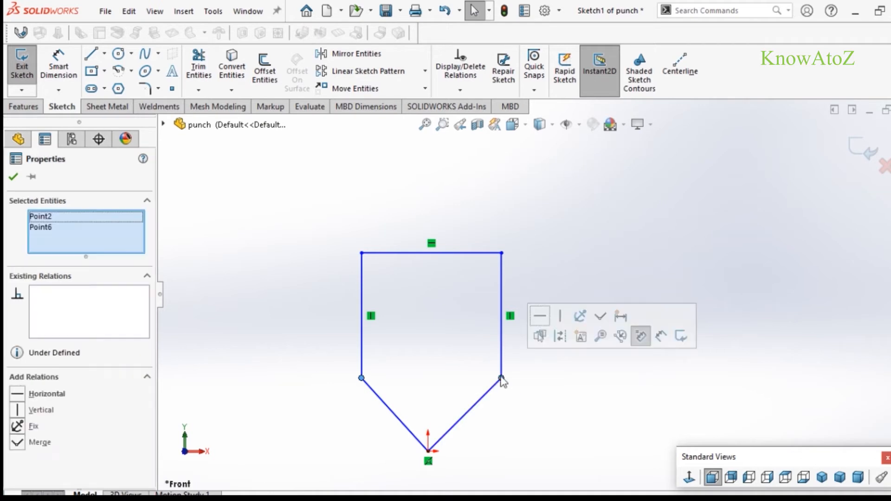
click(539, 314)
scroll(455, 356, up, 1)
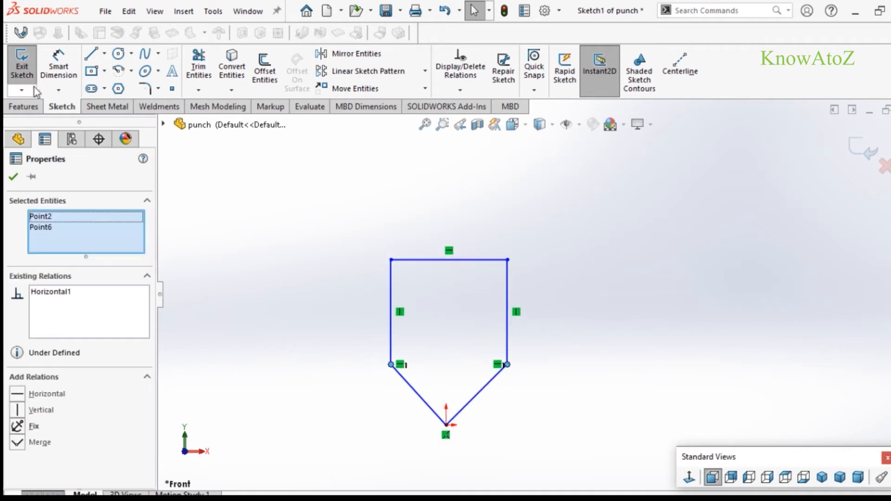
Step: Dimension the profile's top edge to 100 mm and its right vertical edge to 80 mm
click(59, 68)
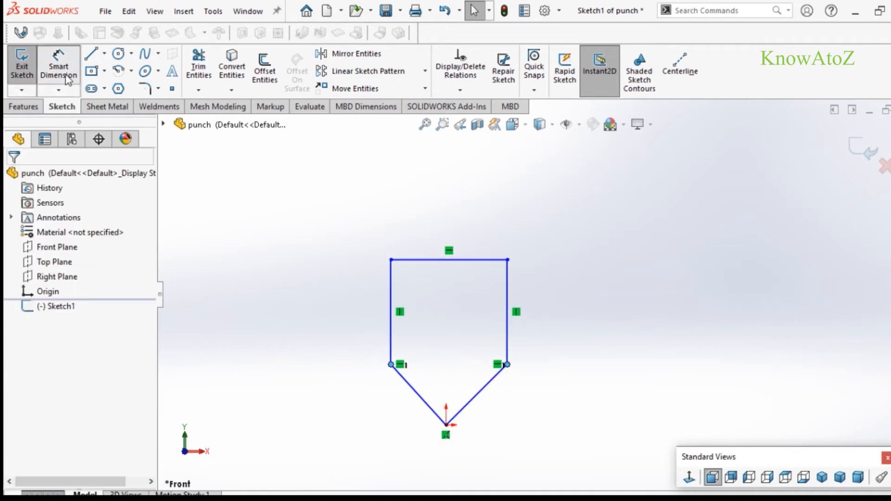
click(424, 261)
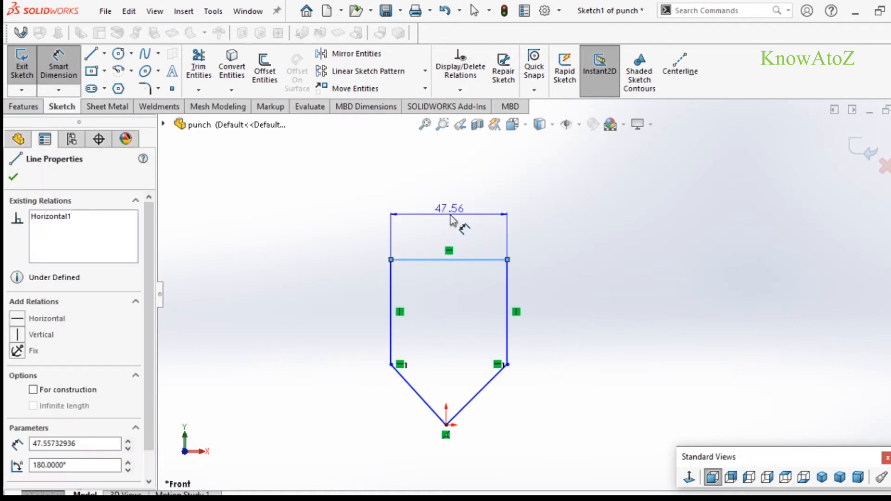
click(453, 220)
text(100)
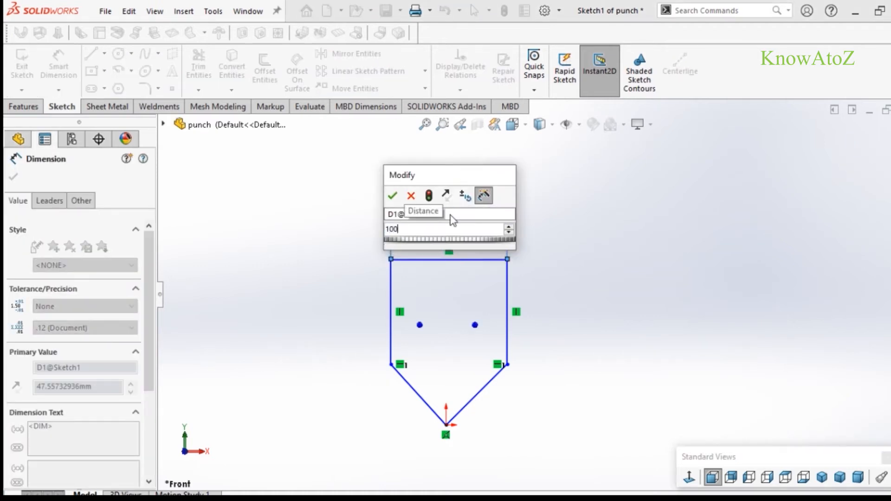
key(Return)
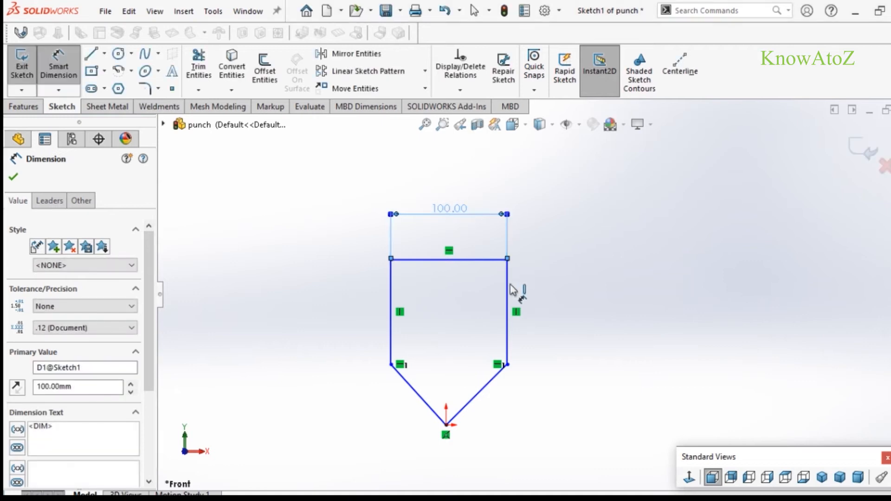
click(541, 304)
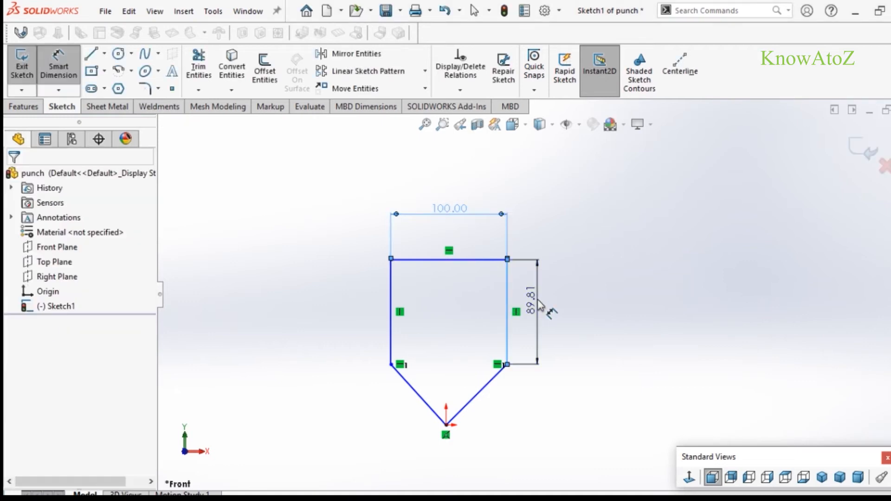
click(540, 304)
text(80)
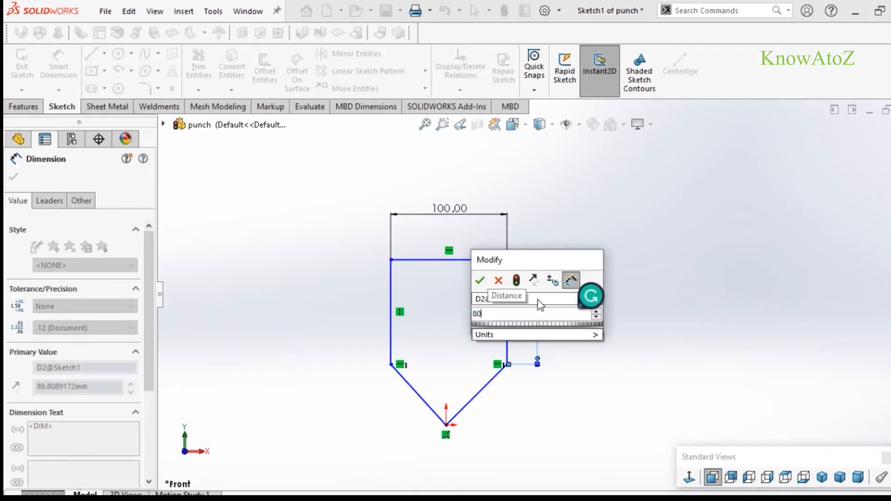
key(Return)
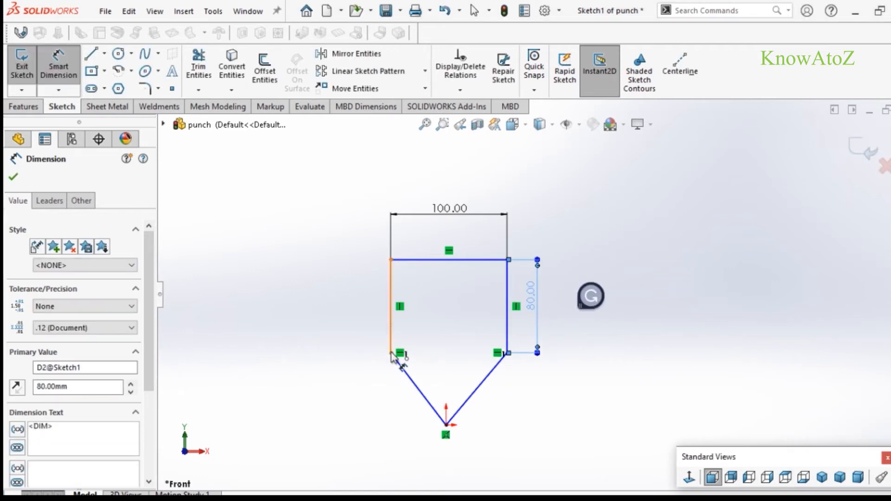
Step: Dimension the vertical distance from the profile's left side corner to the pointed tip as 50 mm
click(391, 353)
click(446, 425)
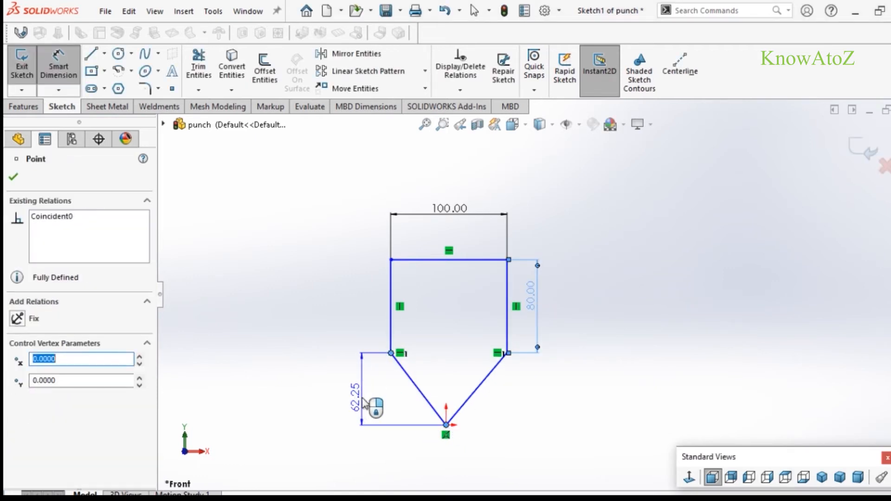
click(366, 403)
text(50)
key(Return)
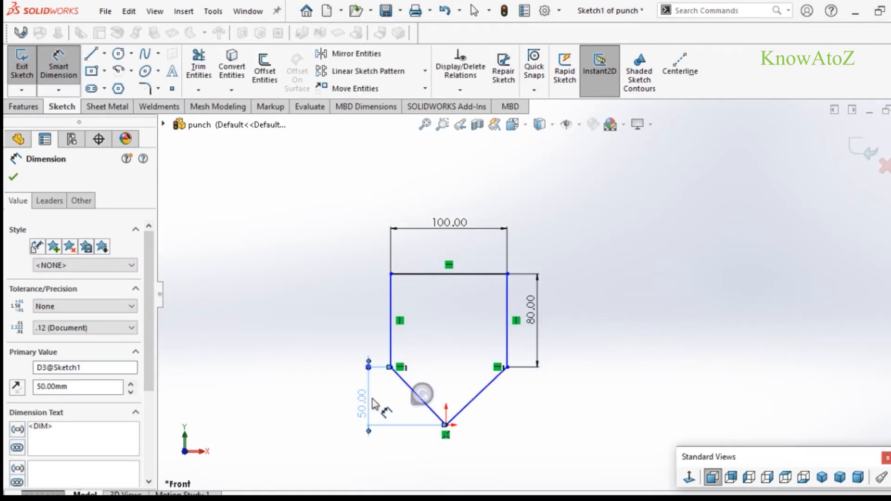
Step: Dimension the angle between the two slanted edges at the tip as 90 degrees
click(419, 397)
click(477, 396)
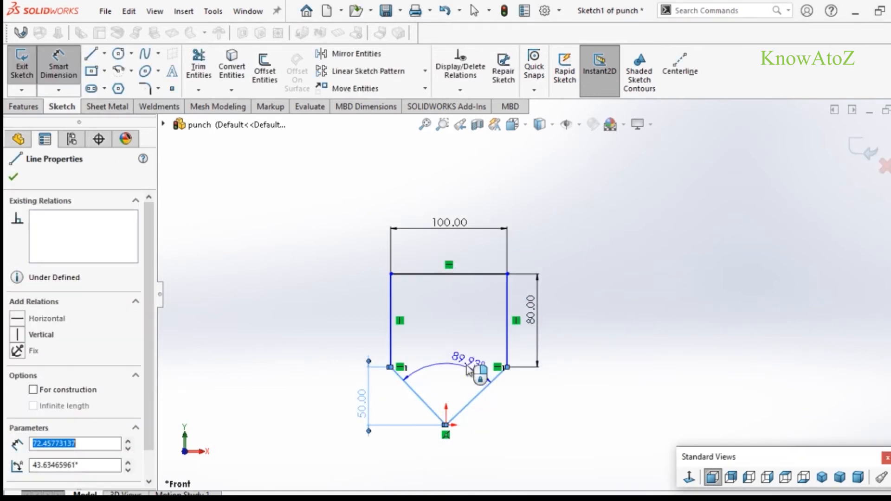
click(457, 394)
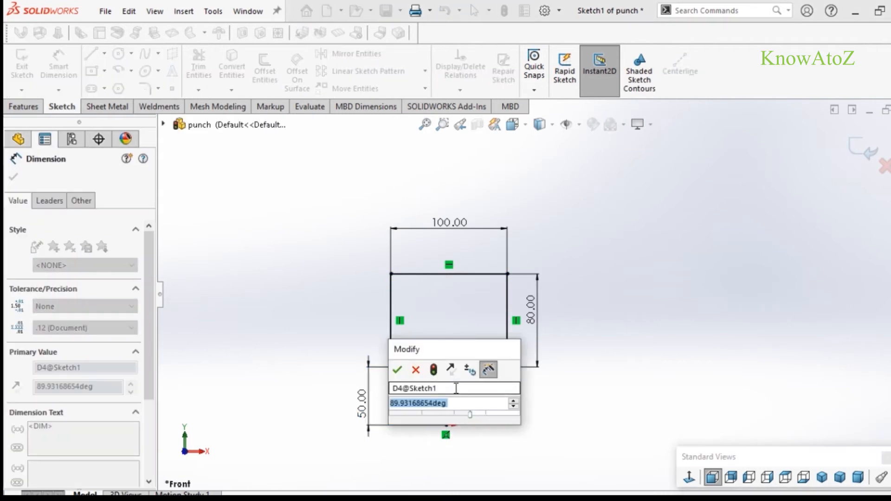
text(90)
key(Return)
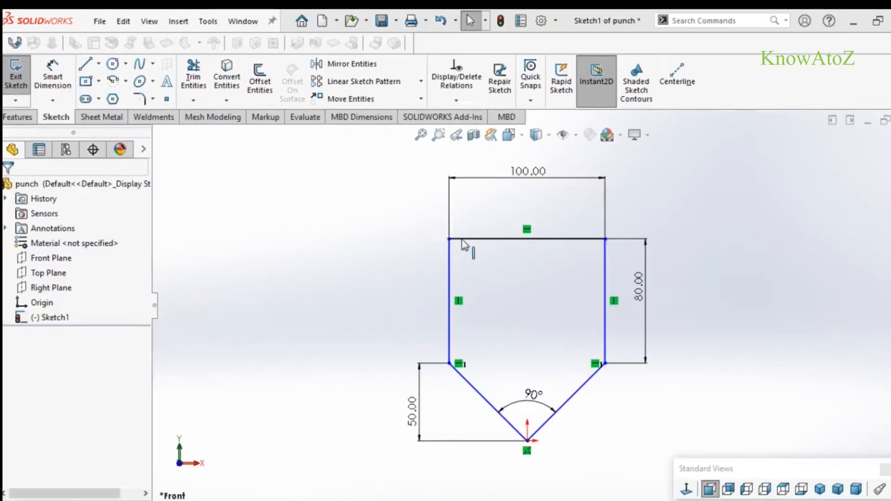
Step: Add a Horizontal relation between the two top corners of the punch profile
click(449, 239)
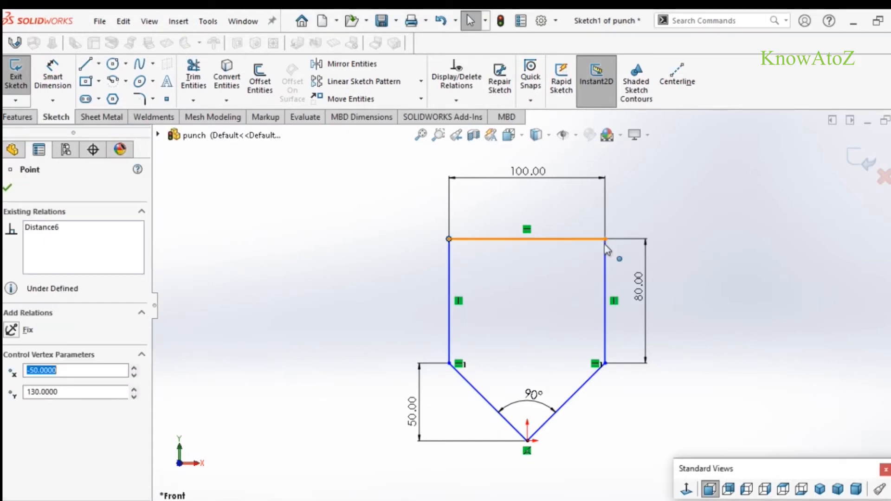
ctrl+click(605, 239)
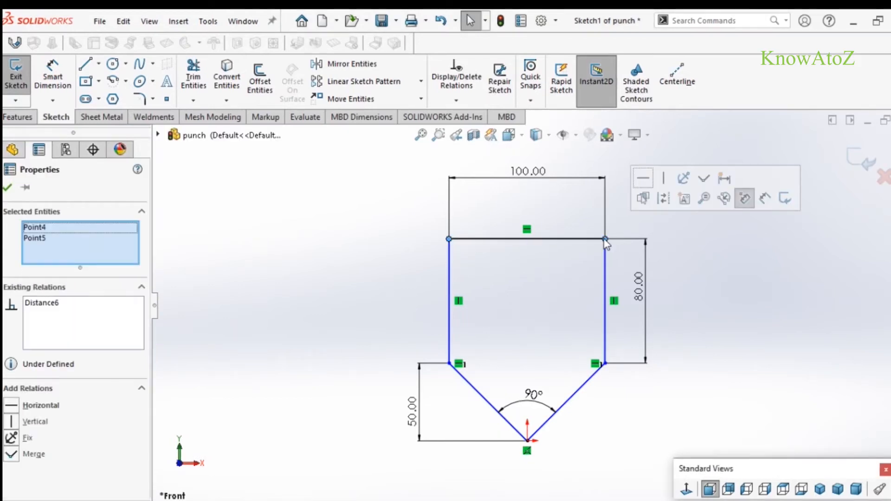
click(643, 179)
key(Escape)
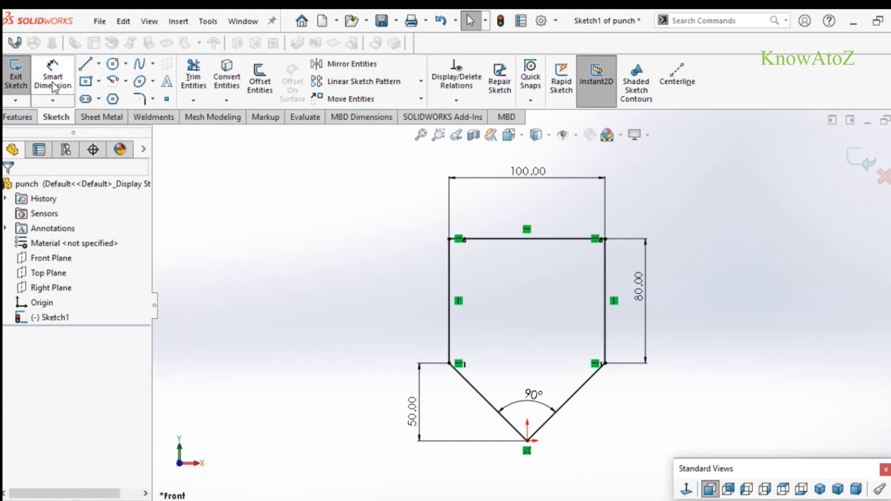
Step: Extrude the punch profile as a boss with a Mid Plane end condition and a depth of 50 mm
click(14, 117)
click(14, 76)
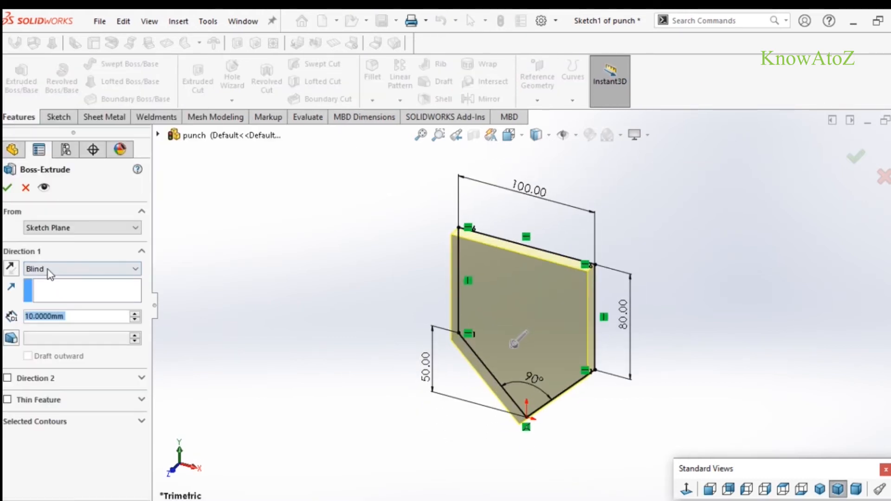
click(48, 269)
click(54, 333)
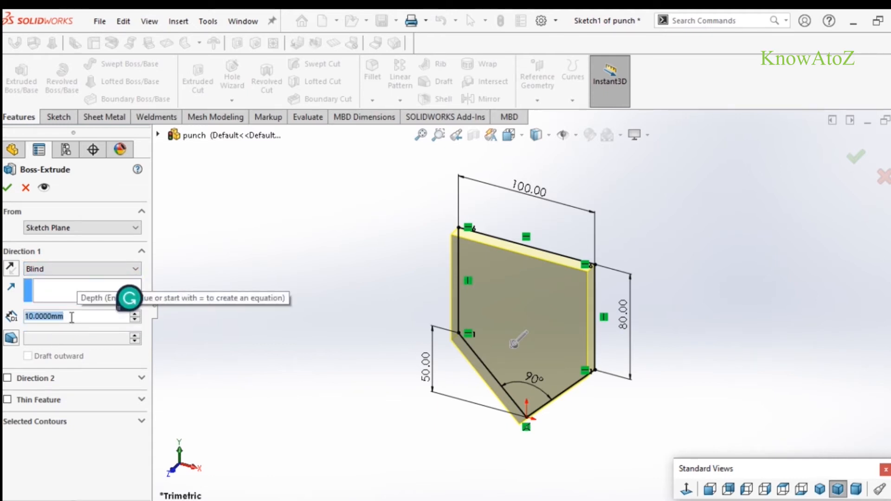
text(50)
key(Return)
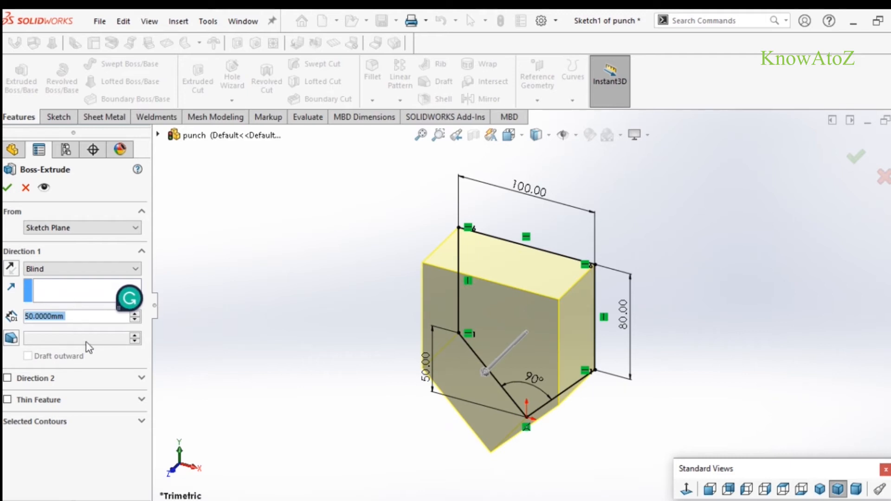
click(56, 269)
click(55, 325)
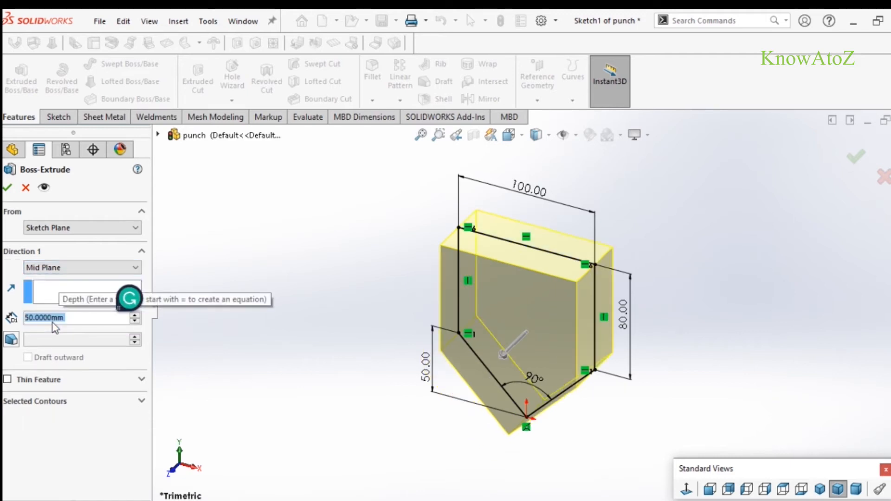
click(8, 188)
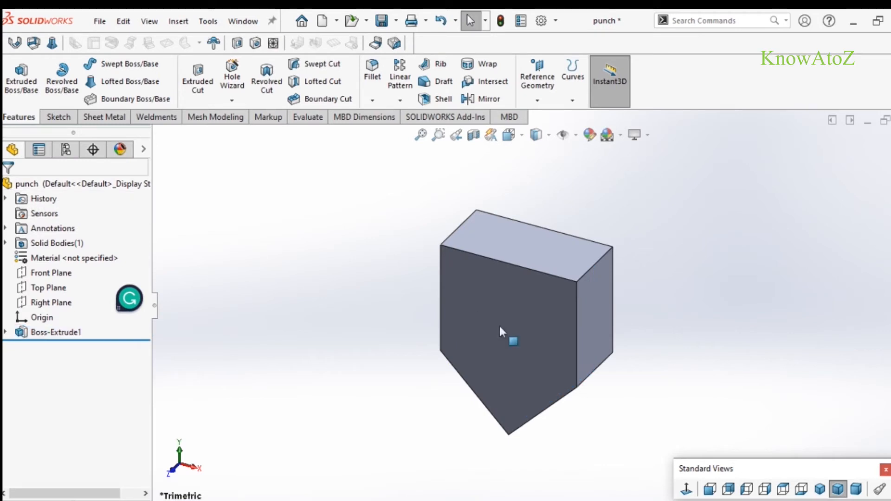
Step: Fillet the sharp tip edge of the punch with a symmetric 5 mm radius
middle_drag(529, 347, 535, 211)
scroll(526, 403, down, 5)
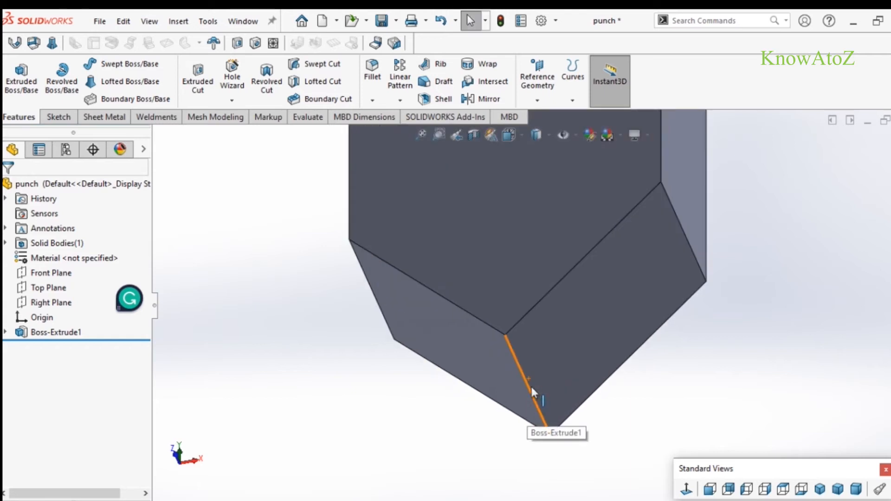
click(530, 392)
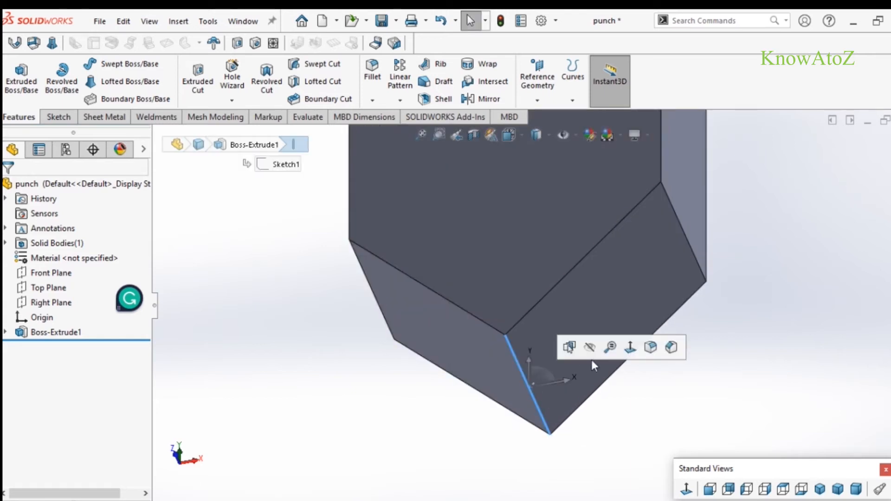
key(f)
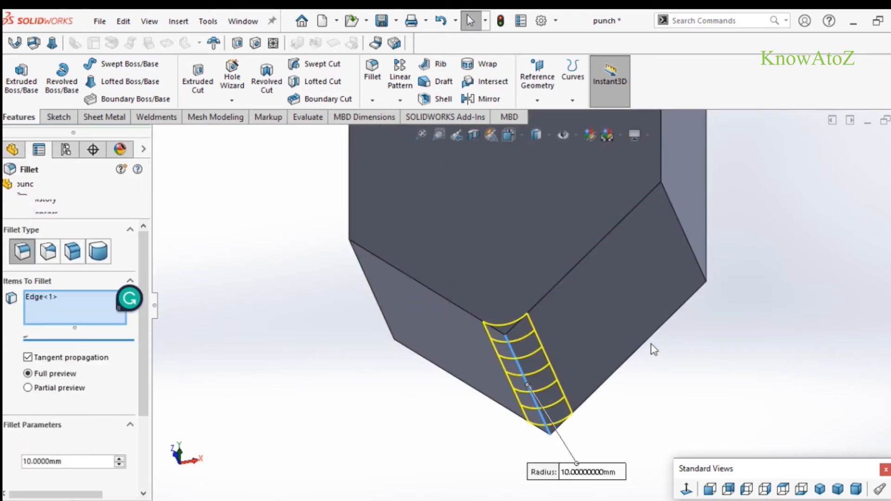
scroll(171, 386, down, 3)
scroll(204, 373, up, 3)
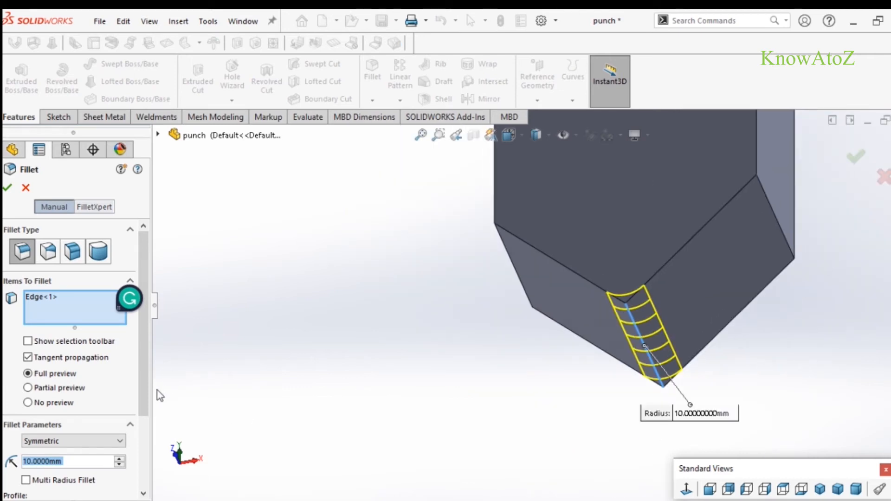
scroll(146, 385, down, 3)
text(5)
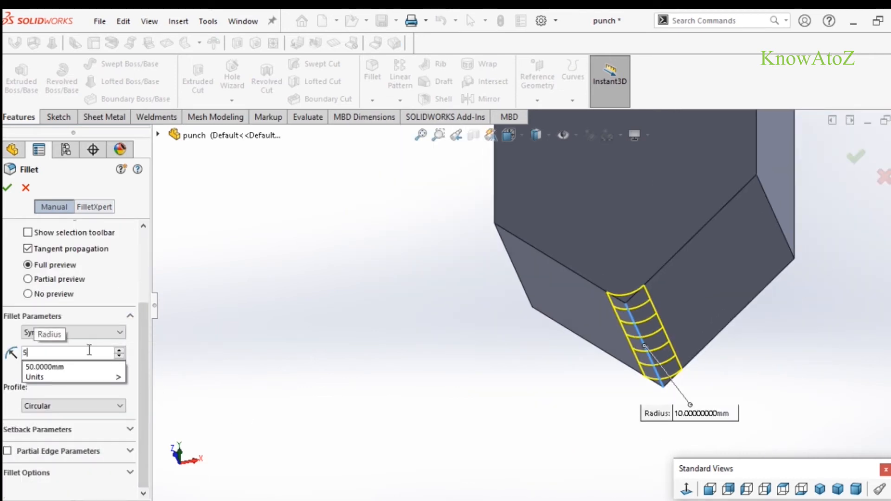
key(Return)
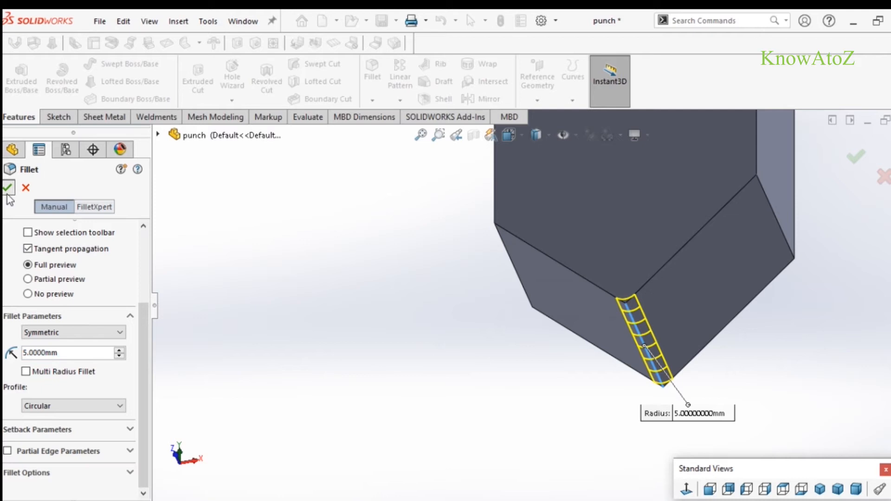
click(7, 188)
scroll(449, 302, up, 3)
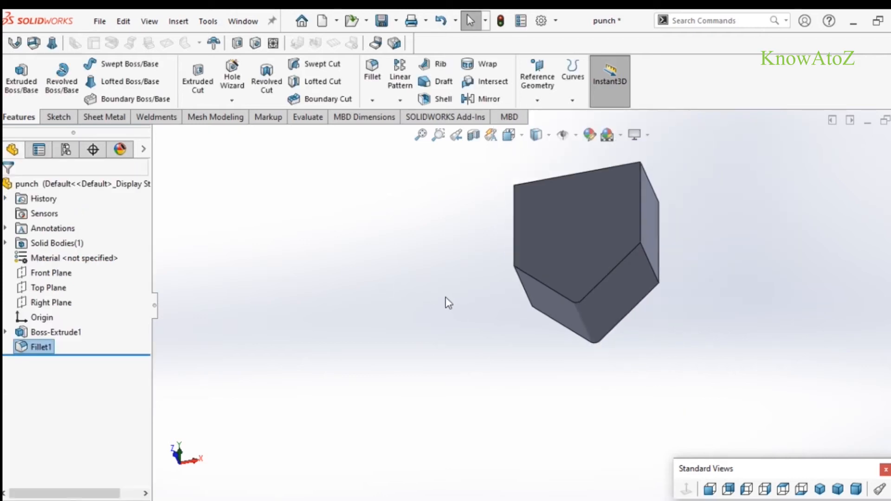
Step: Apply the standard cyan colour to the whole punch part in isometric view and save the part
click(820, 488)
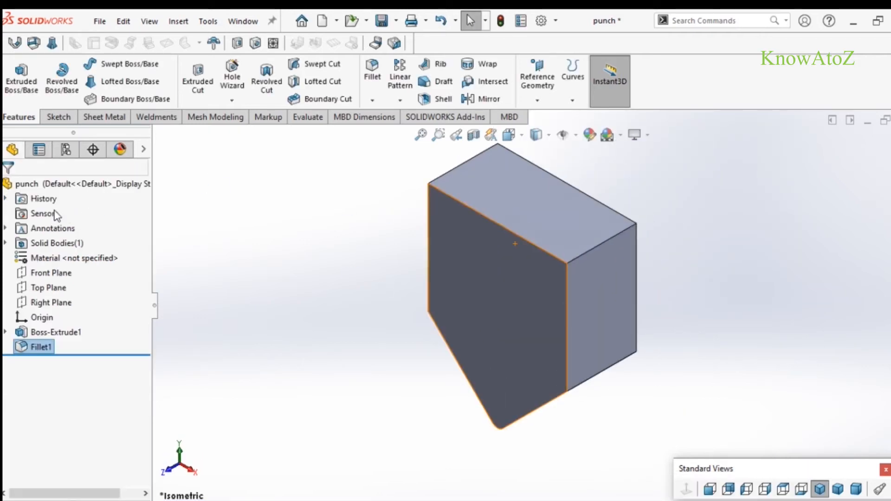
click(120, 149)
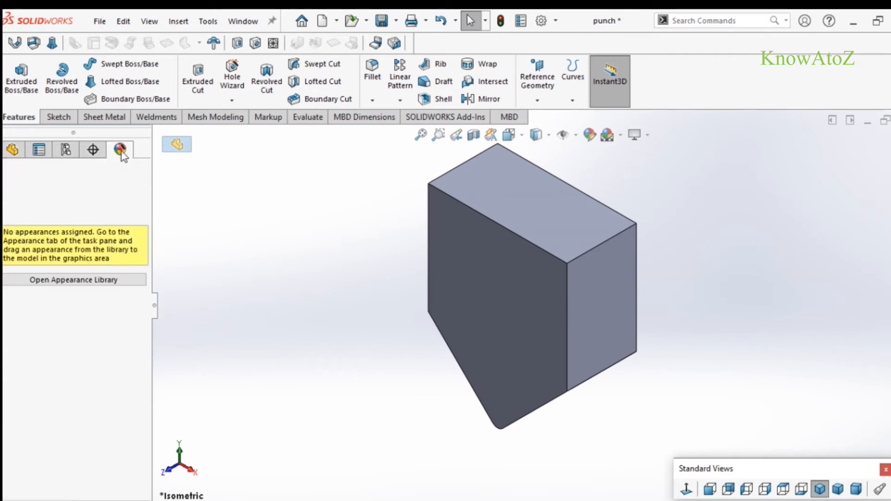
right_click(50, 356)
click(71, 368)
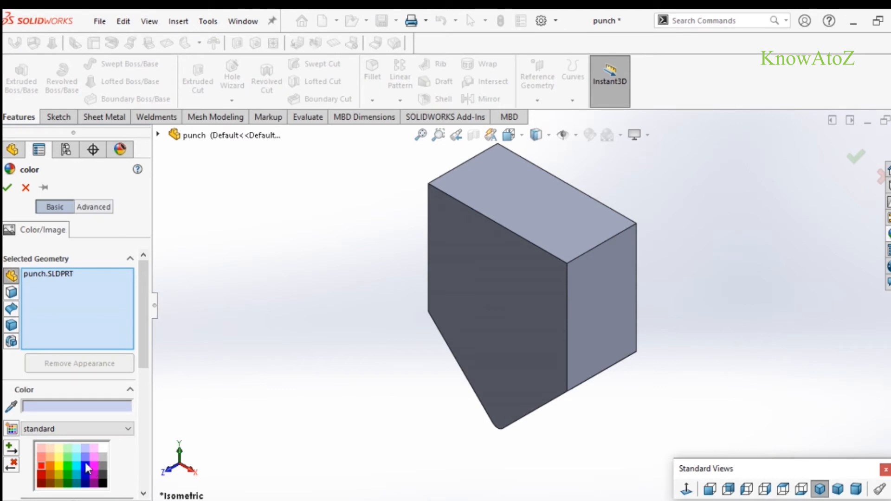
click(85, 464)
scroll(112, 441, down, 2)
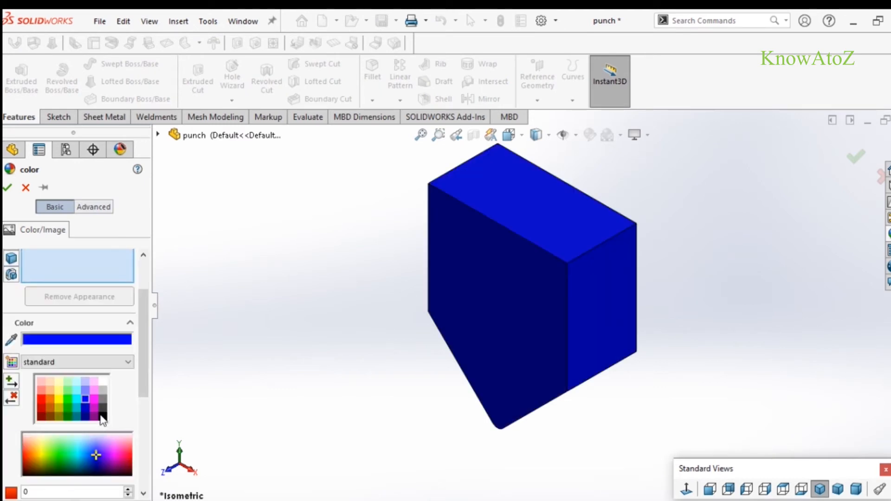
click(78, 396)
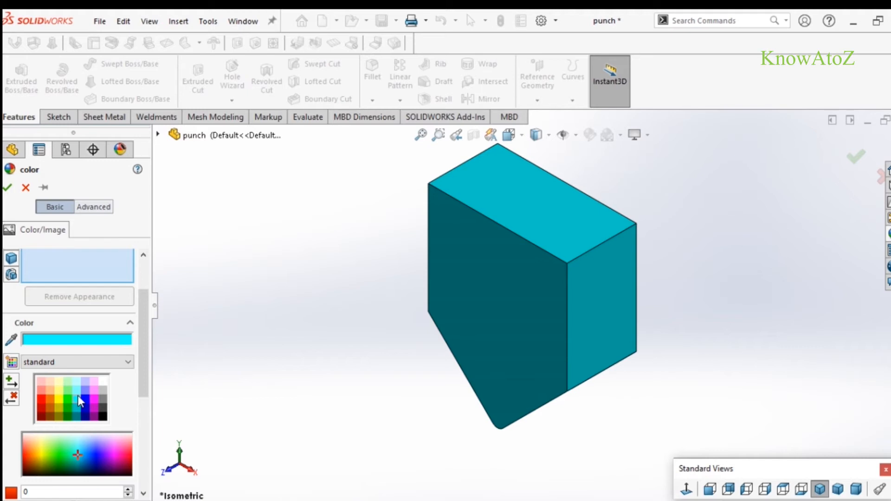
click(12, 186)
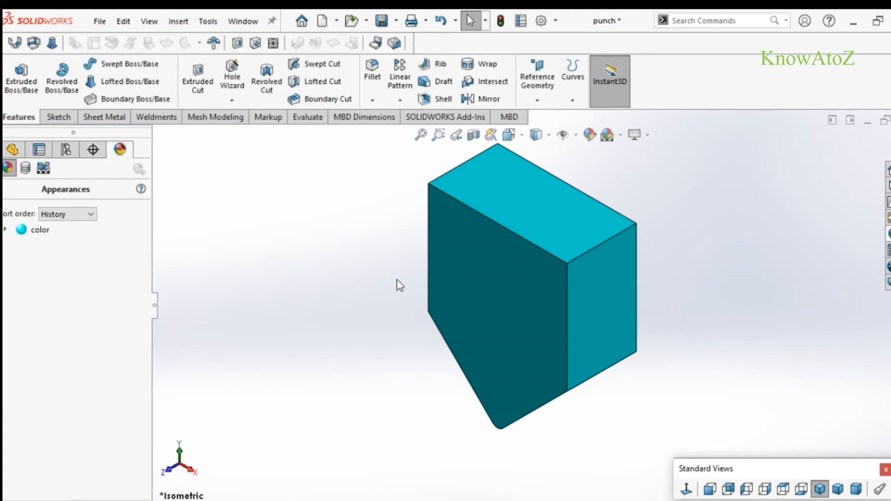
click(381, 20)
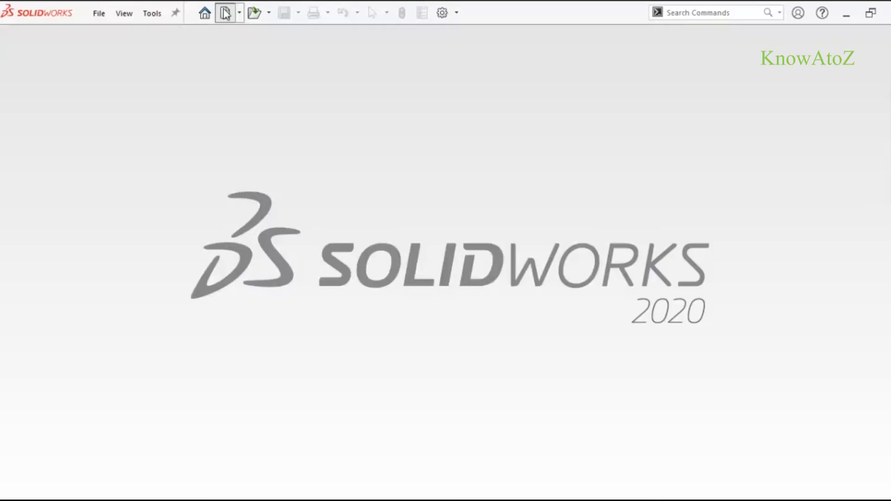
Step: Create a new assembly and insert the base and punch parts, placing the punch above the base's V-groove
click(225, 14)
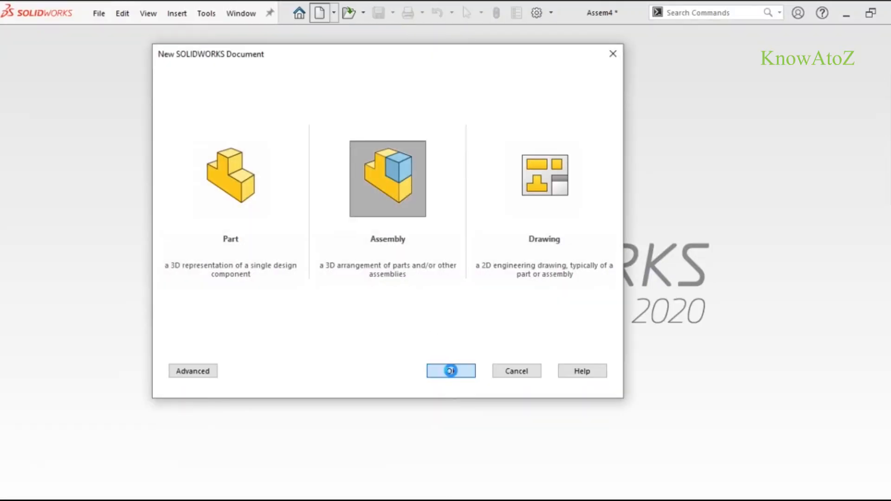
click(451, 371)
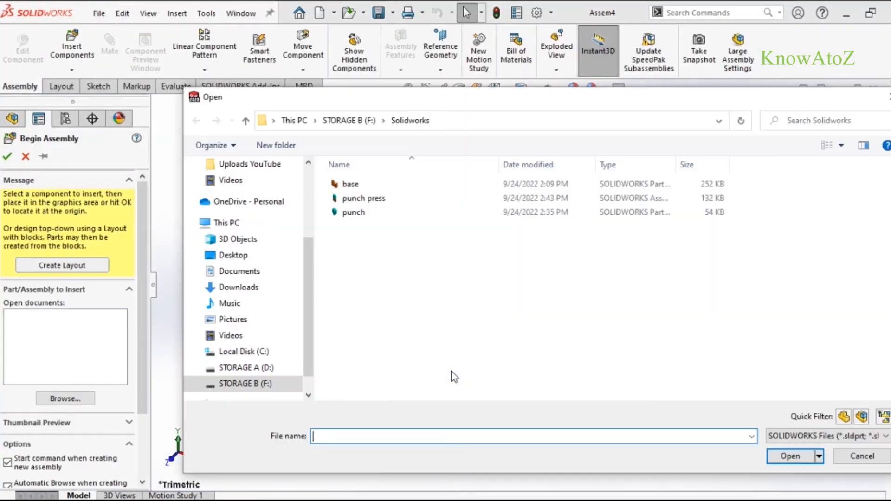
click(361, 185)
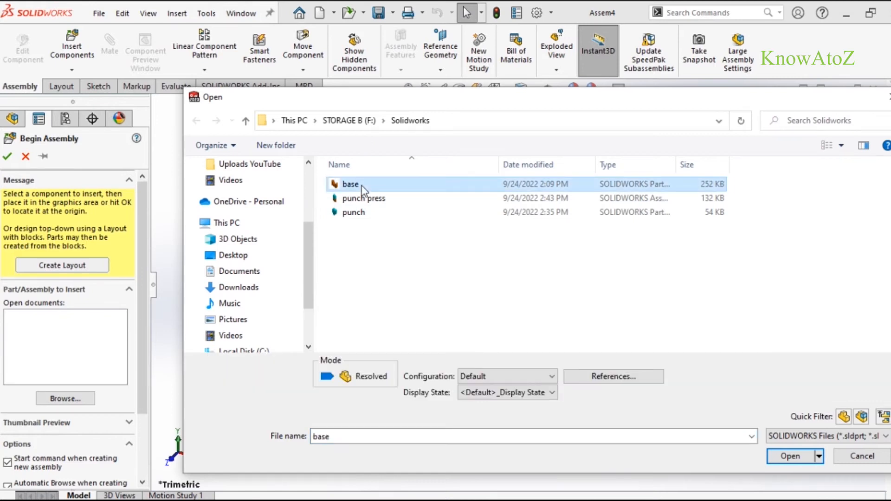
ctrl+click(358, 213)
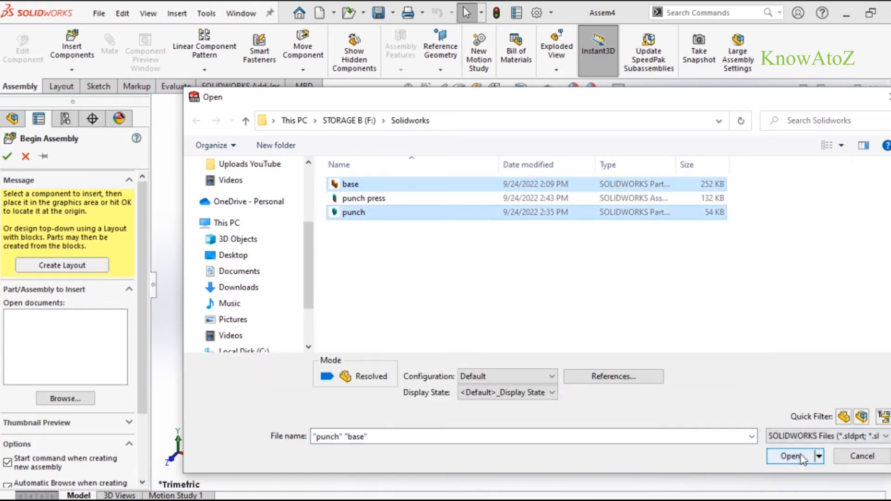
click(801, 458)
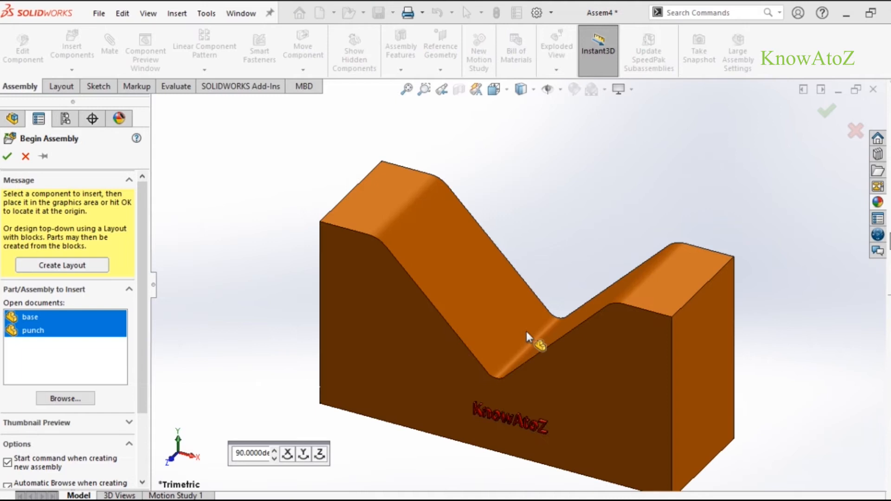
click(526, 332)
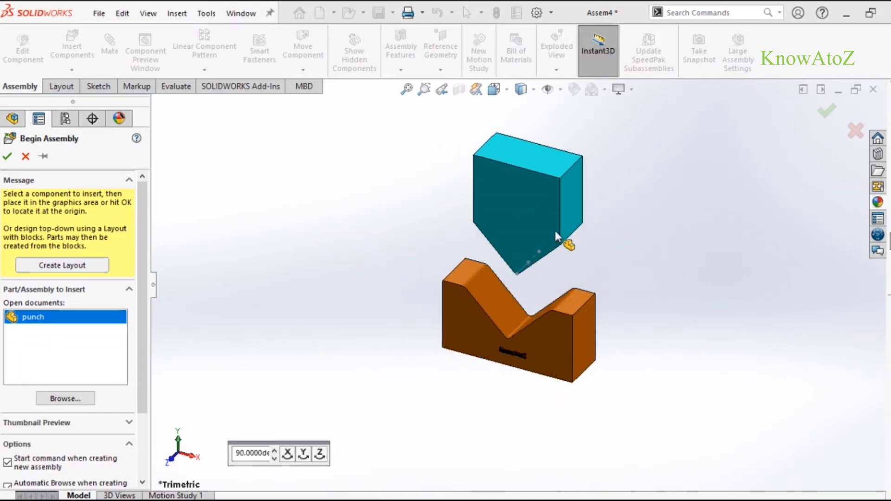
click(554, 231)
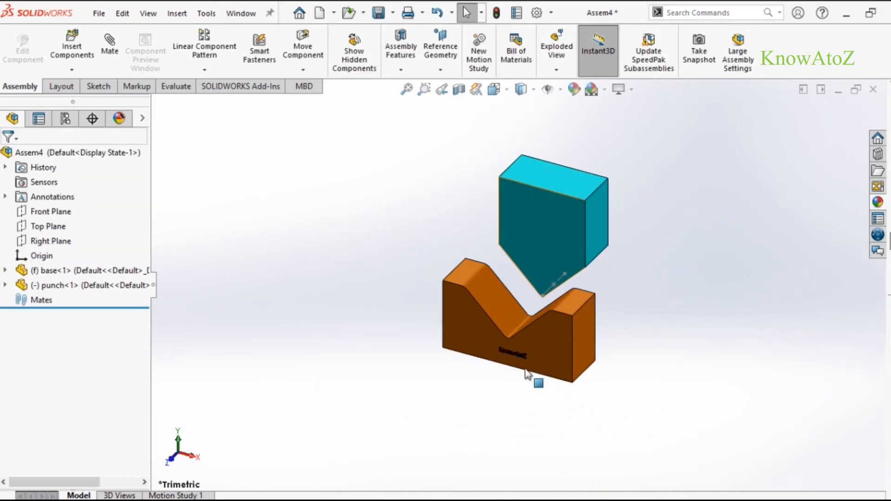
Step: Float the base component in the assembly so it is no longer fixed
click(522, 343)
right_click(524, 344)
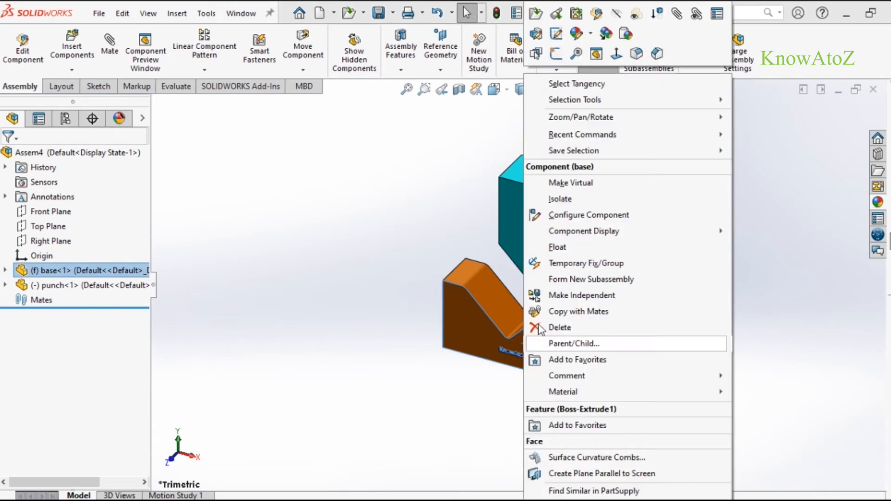
click(569, 247)
scroll(641, 289, down, 1)
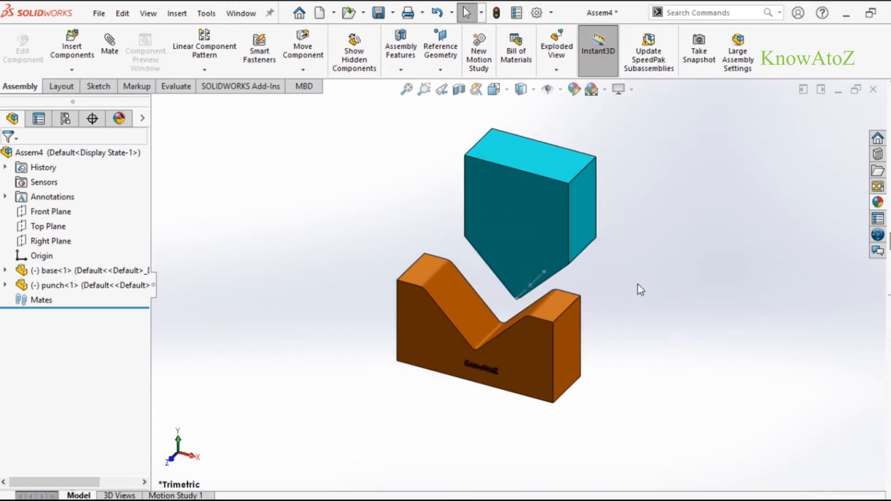
scroll(639, 289, down, 2)
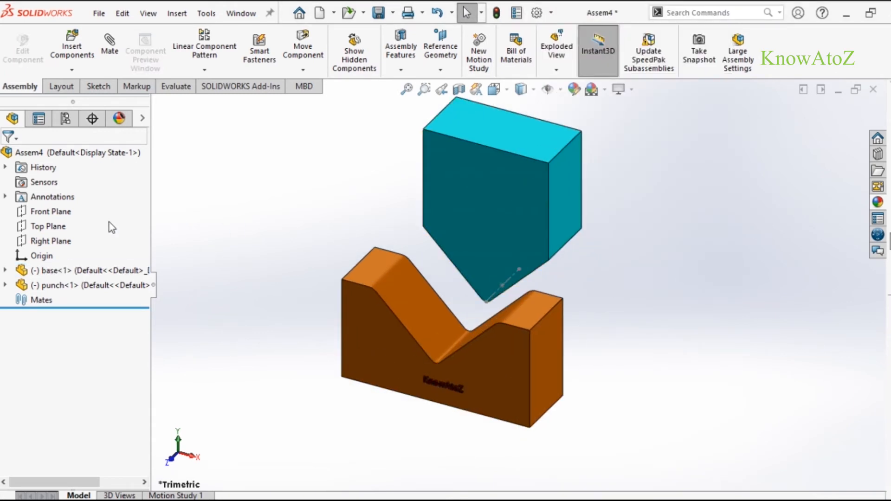
Step: Add a coincident mate between the assembly's Front Plane and the base's Front Plane
click(103, 48)
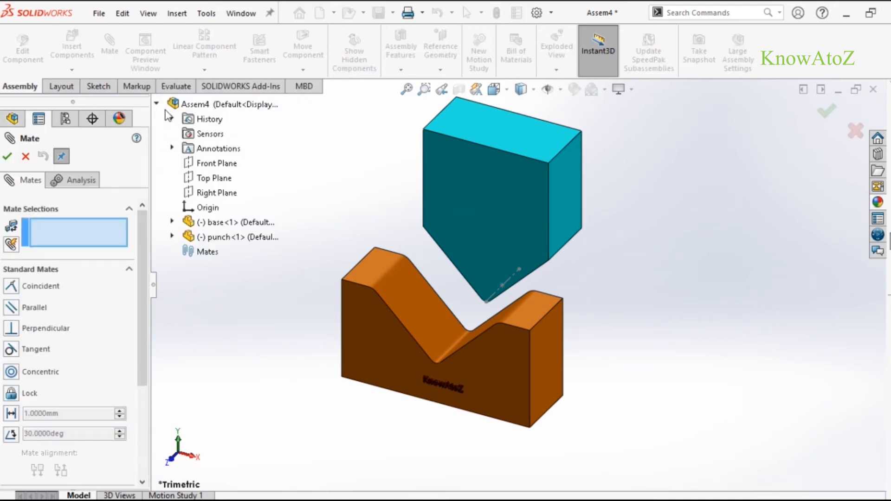
click(171, 222)
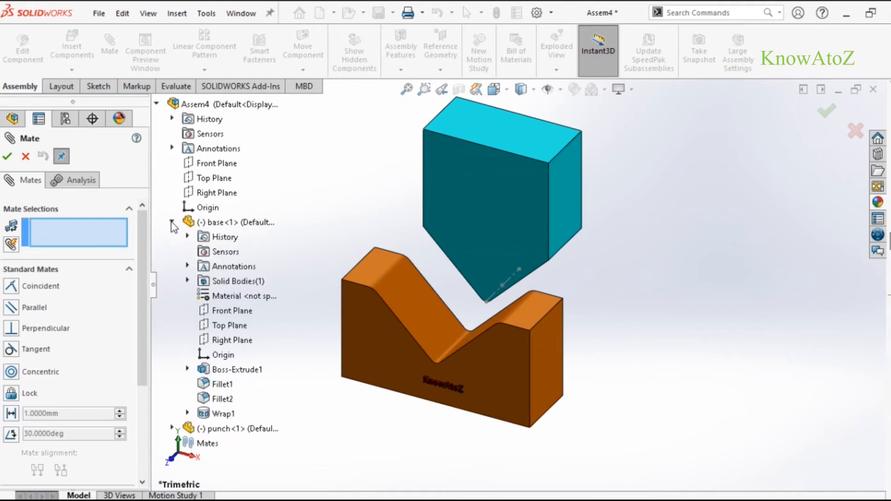
click(205, 164)
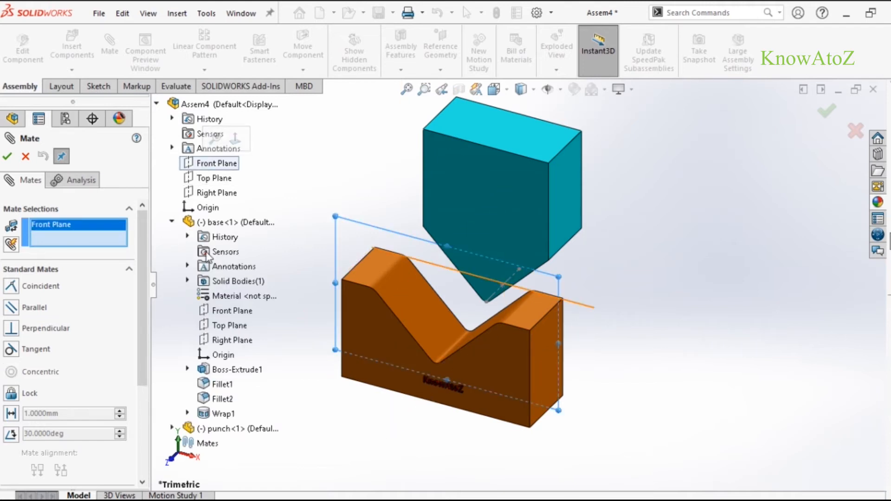
click(221, 311)
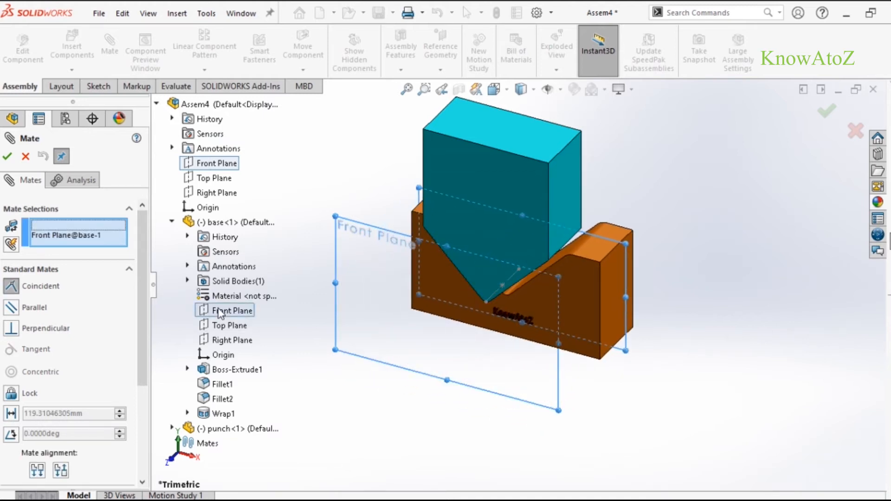
click(7, 157)
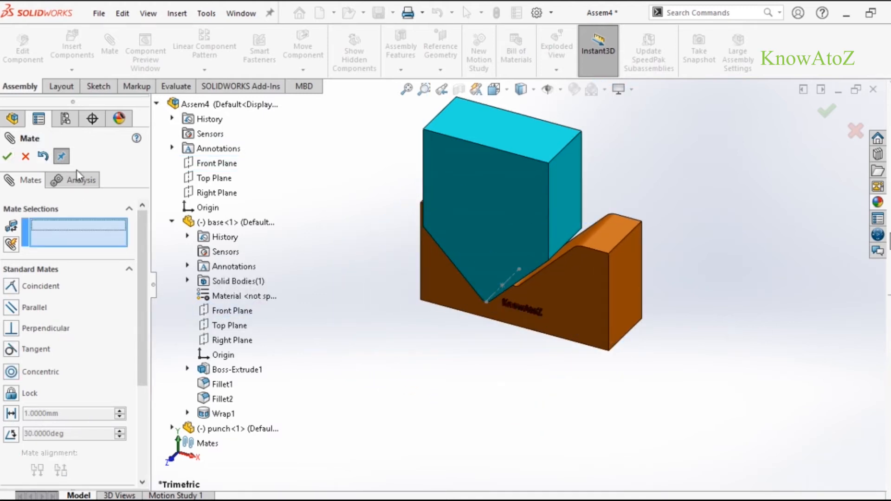
Step: Mate the base's Right Plane and Top Plane coincident with the assembly's Right Plane and Top Plane
click(214, 193)
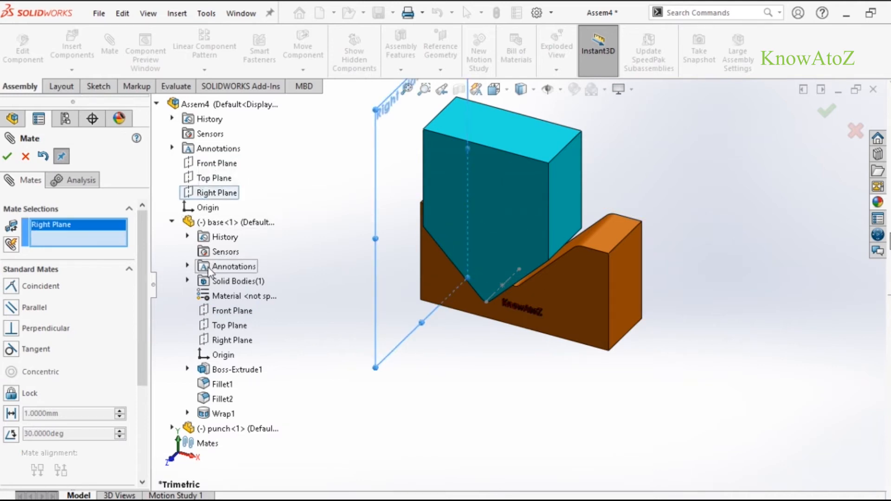
click(226, 342)
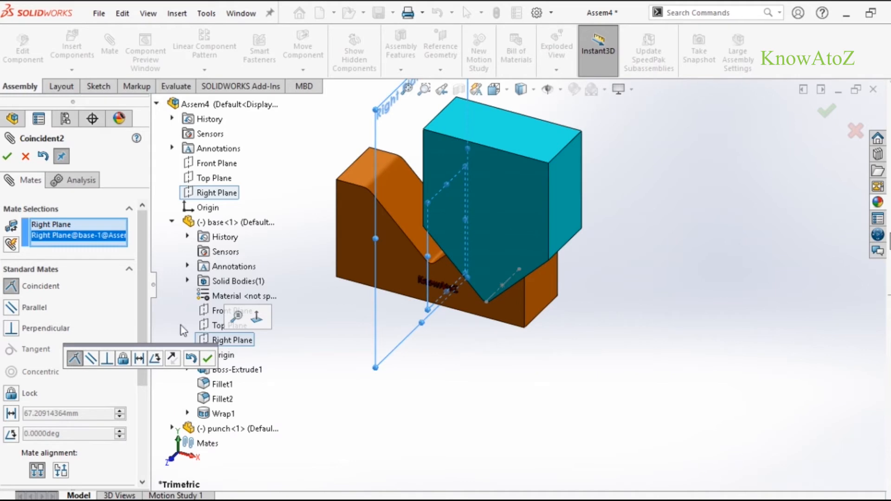
click(7, 157)
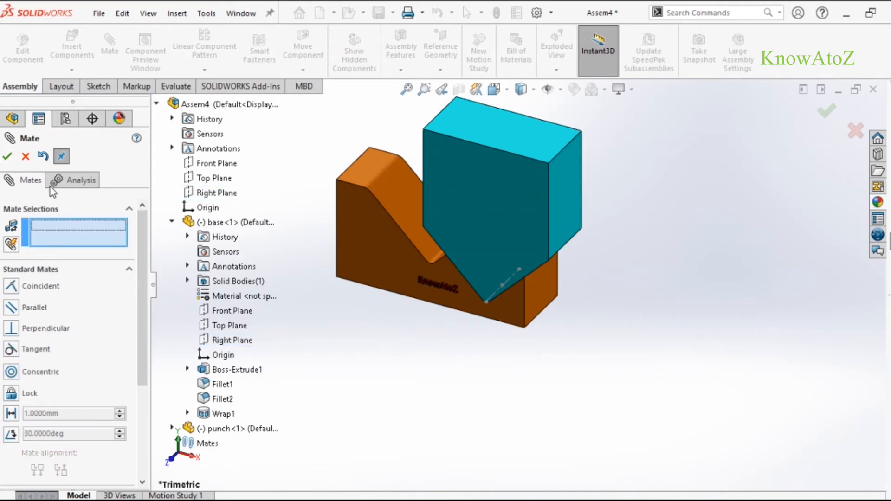
click(207, 179)
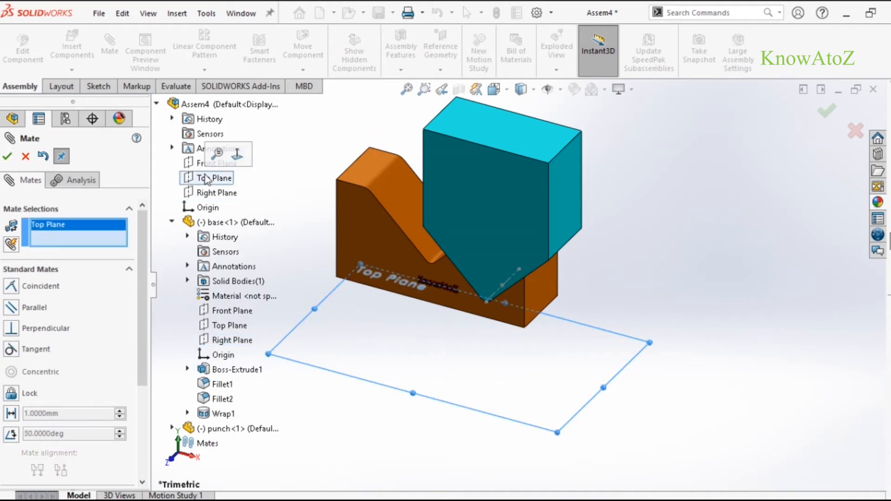
click(217, 327)
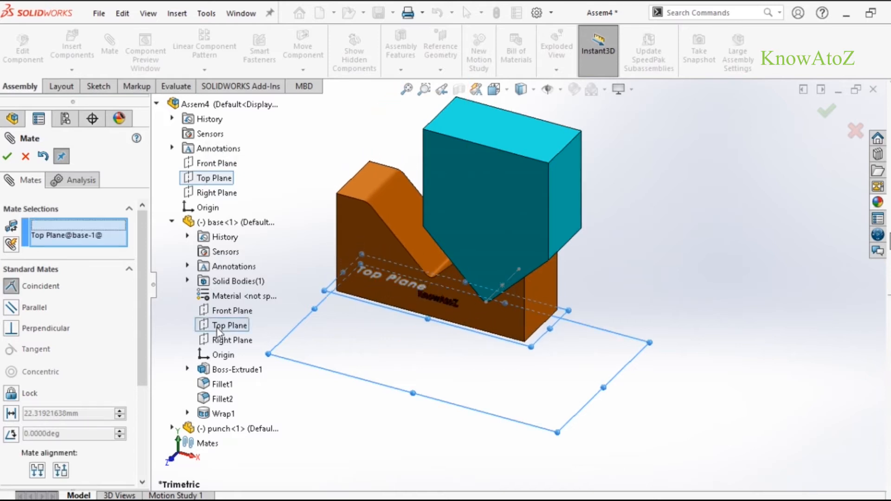
click(8, 157)
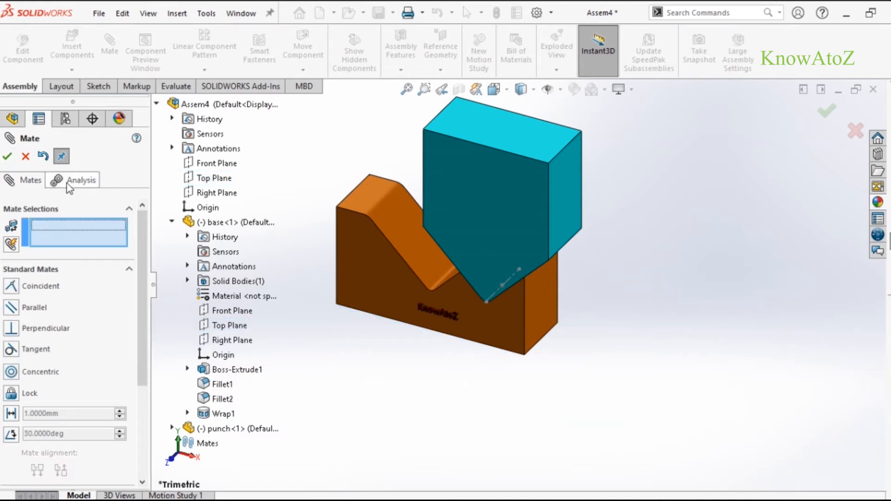
Step: Add a coincident mate between the assembly's Front Plane and the punch's Front Plane
click(172, 222)
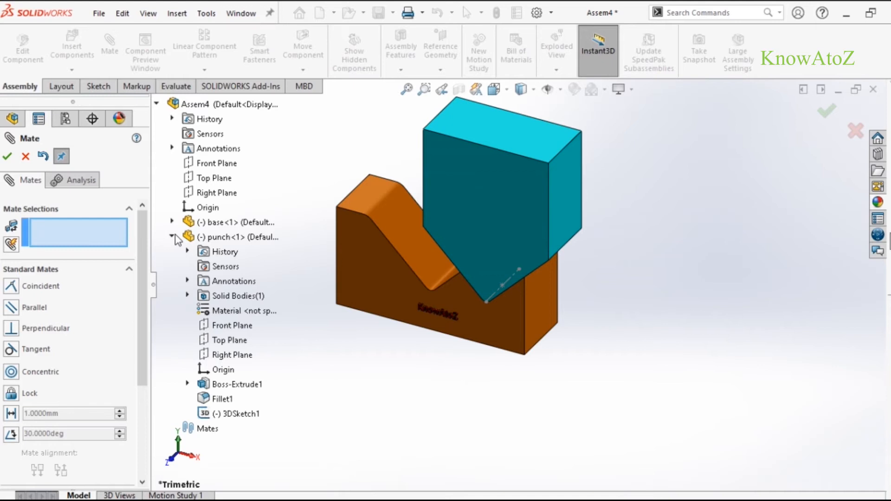
click(214, 164)
click(221, 326)
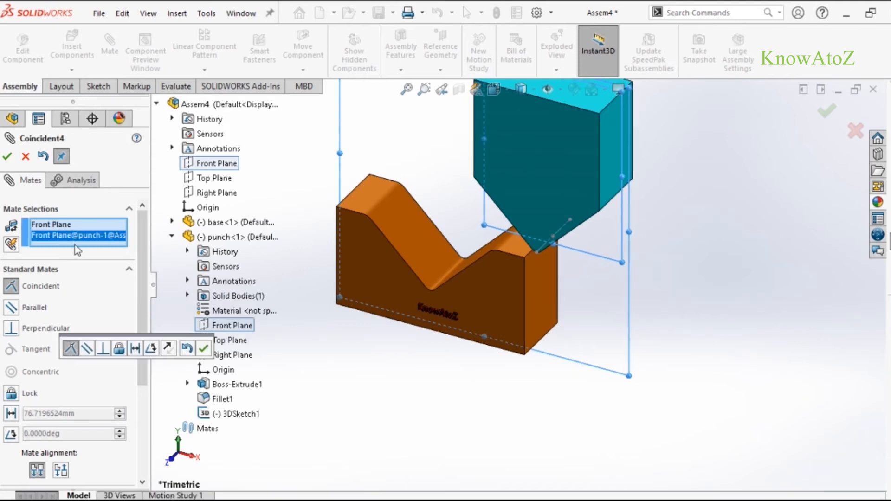
click(5, 159)
Step: Add a coincident mate between the assembly's Right Plane and the punch's Right Plane
scroll(476, 367, up, 3)
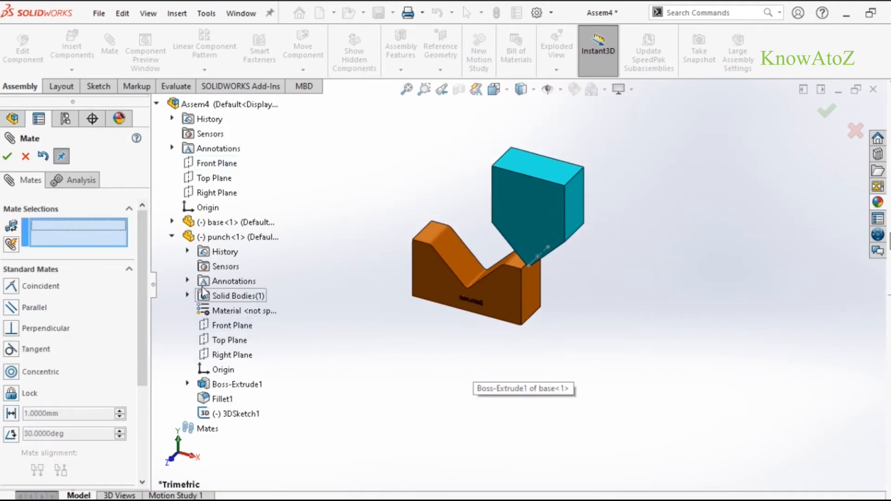
scroll(382, 291, down, 1)
scroll(711, 218, down, 1)
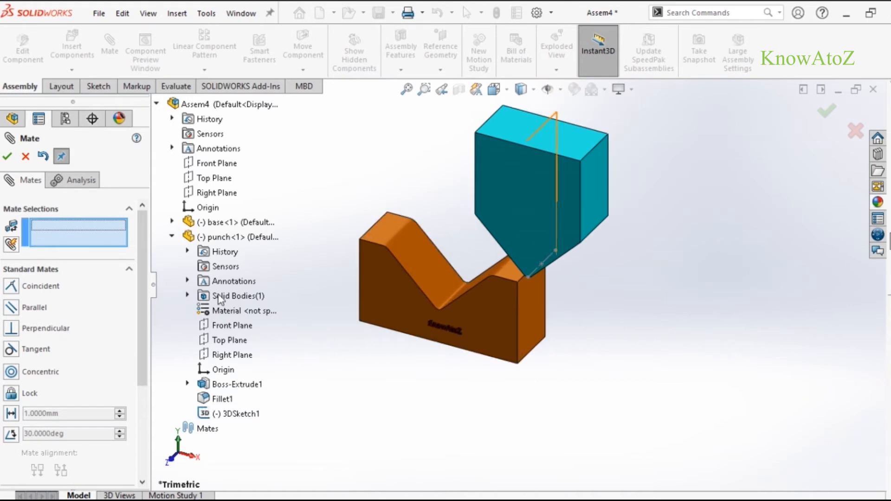
click(207, 193)
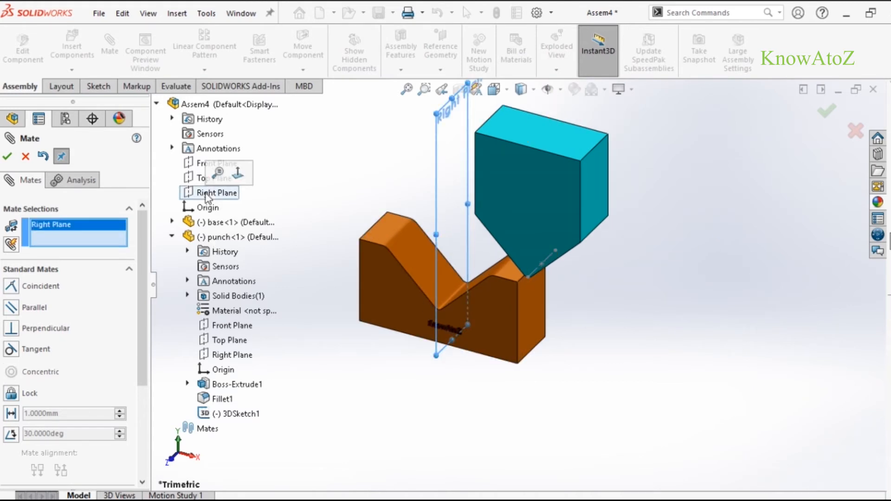
click(216, 356)
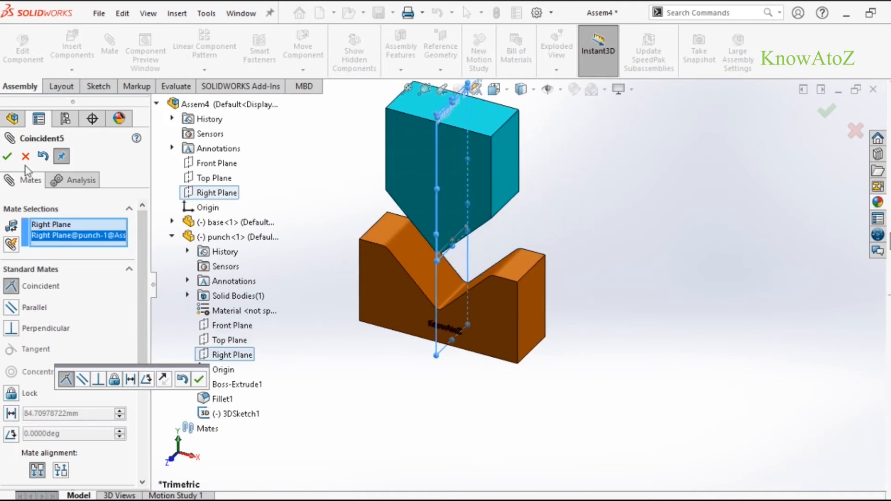
click(8, 157)
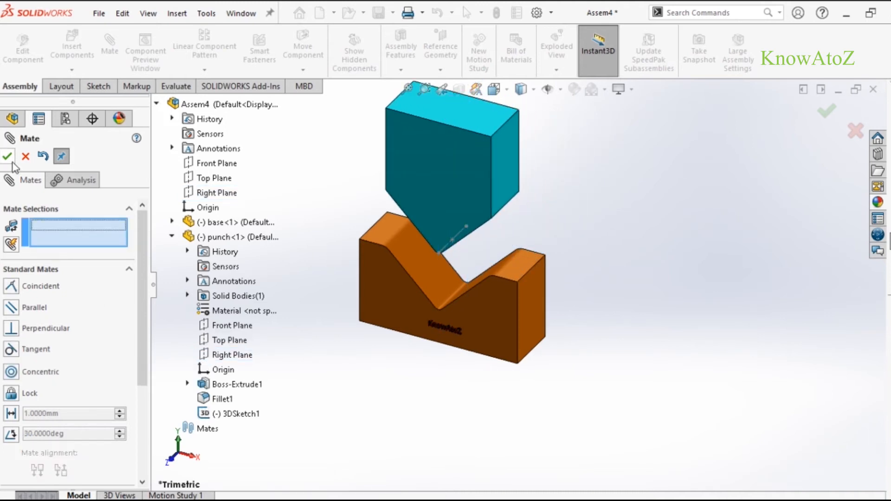
Step: Add a flipped 81 mm distance mate between the punch's top face and the base's top face, and finish mating
click(464, 119)
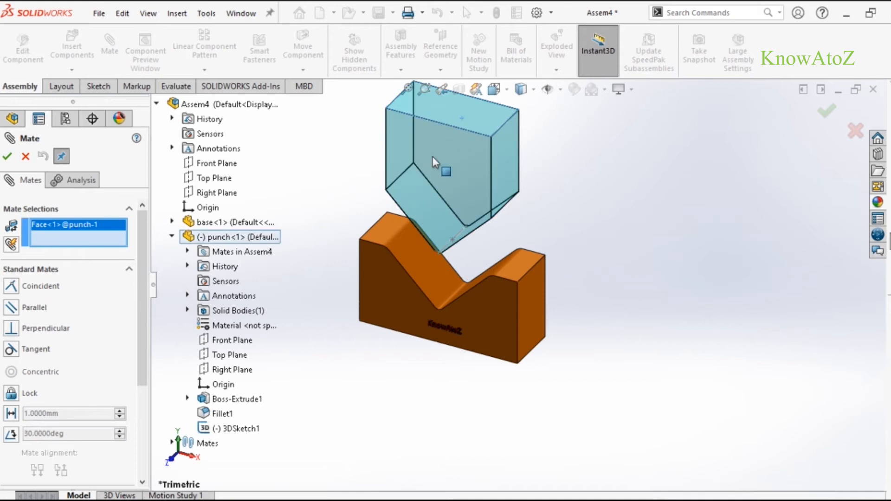
click(381, 227)
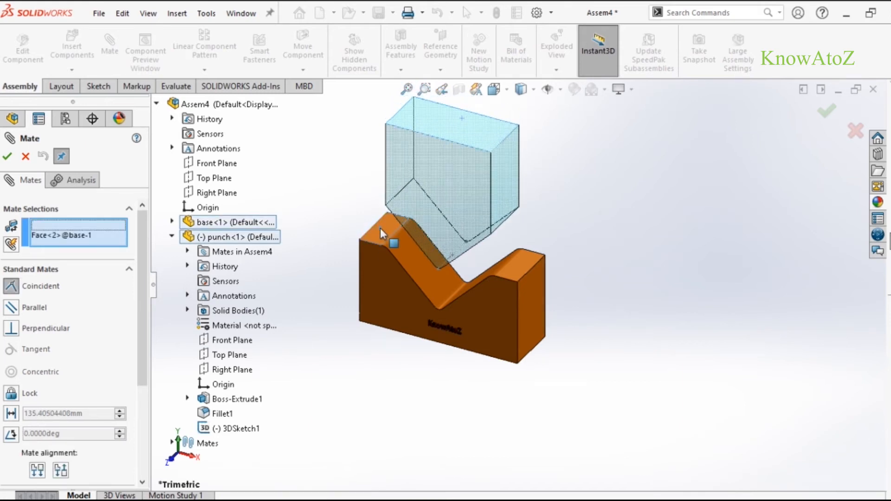
click(12, 413)
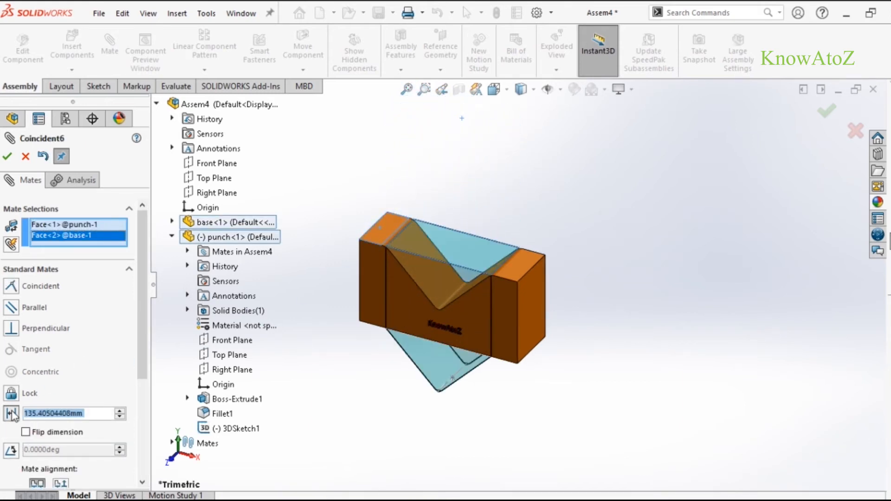
text(81)
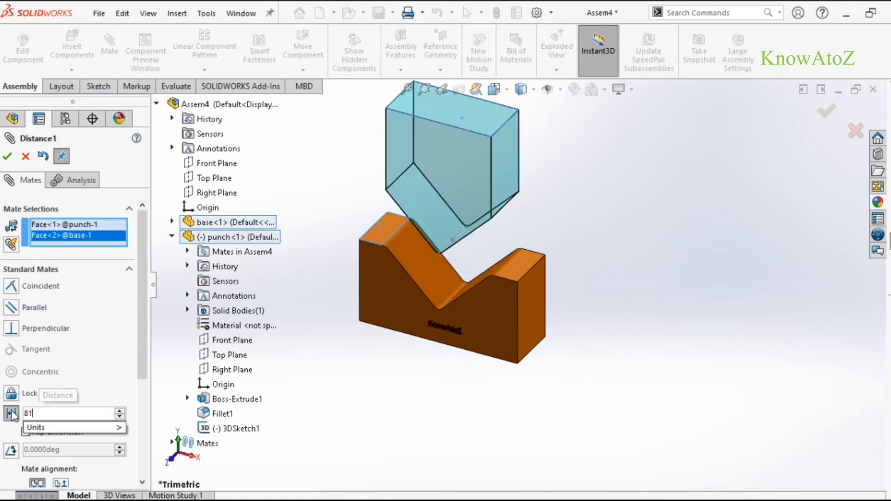
key(Return)
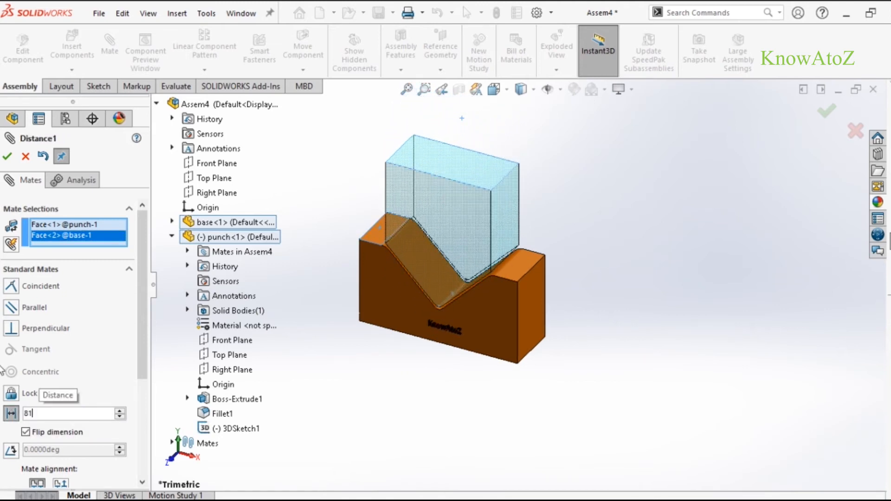
click(7, 156)
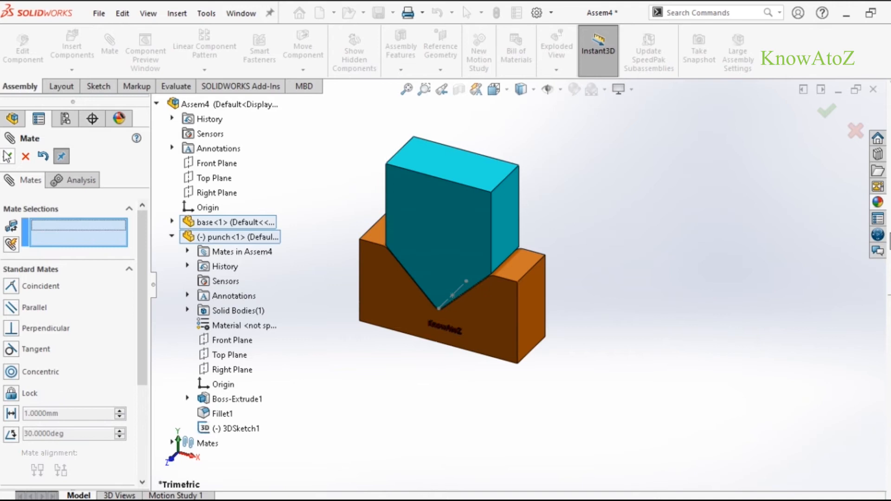
click(7, 156)
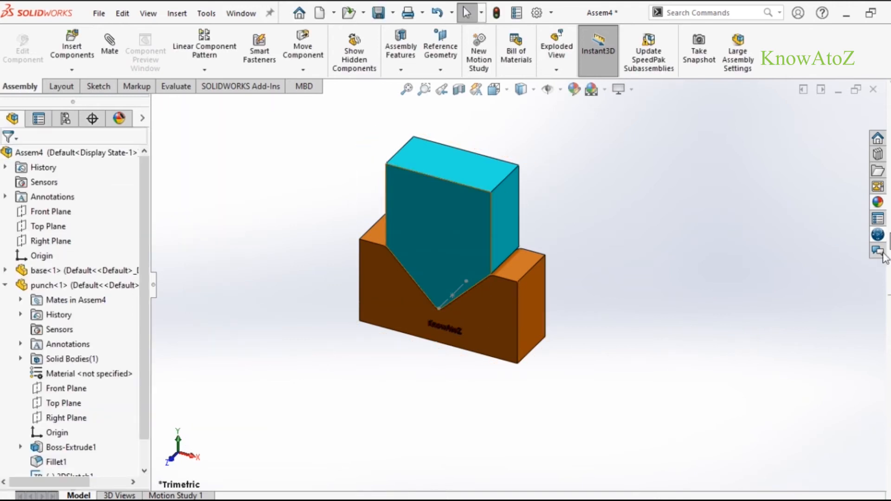
Step: Show the assembly in front view and suppress the distance mate between punch and base
key(ctrl+1)
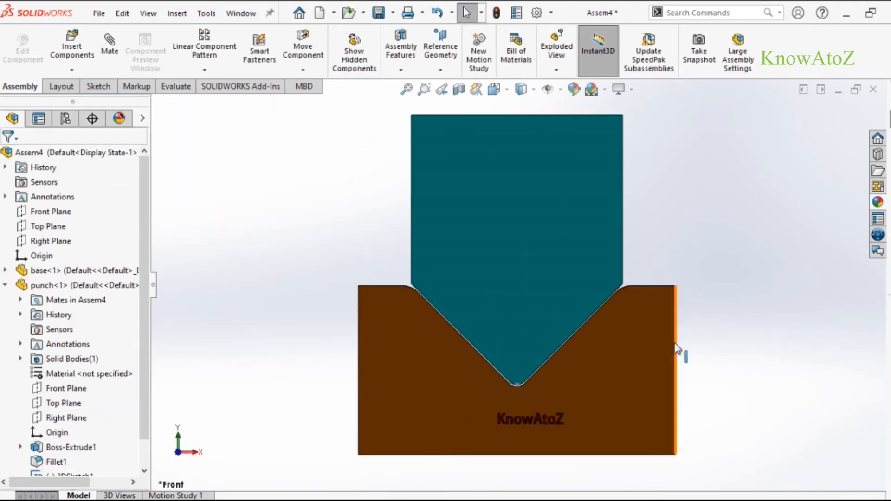
key(f)
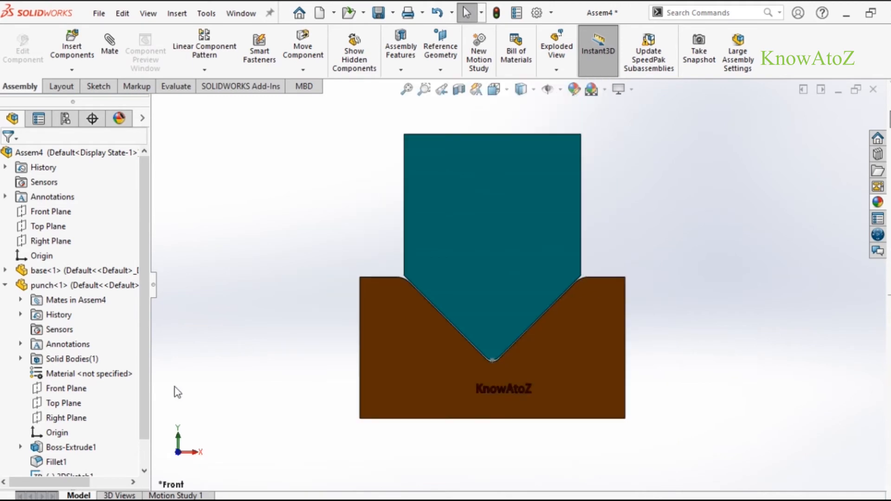
click(5, 285)
click(5, 300)
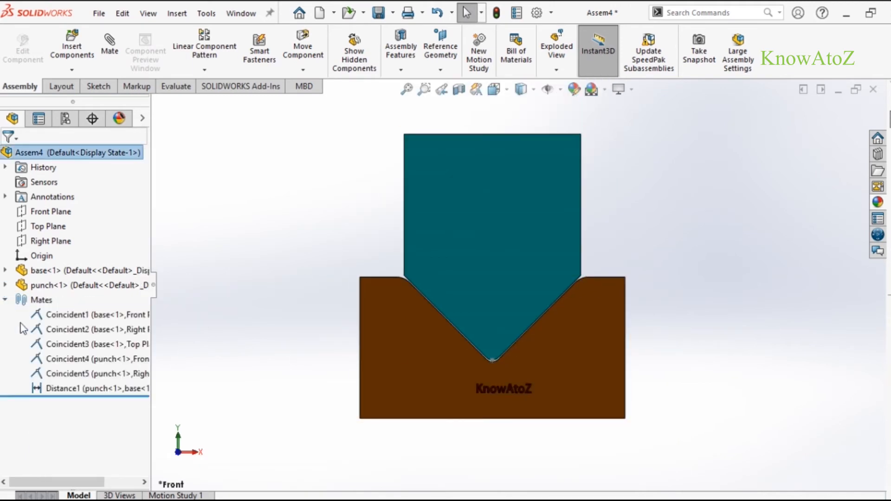
click(51, 389)
click(83, 350)
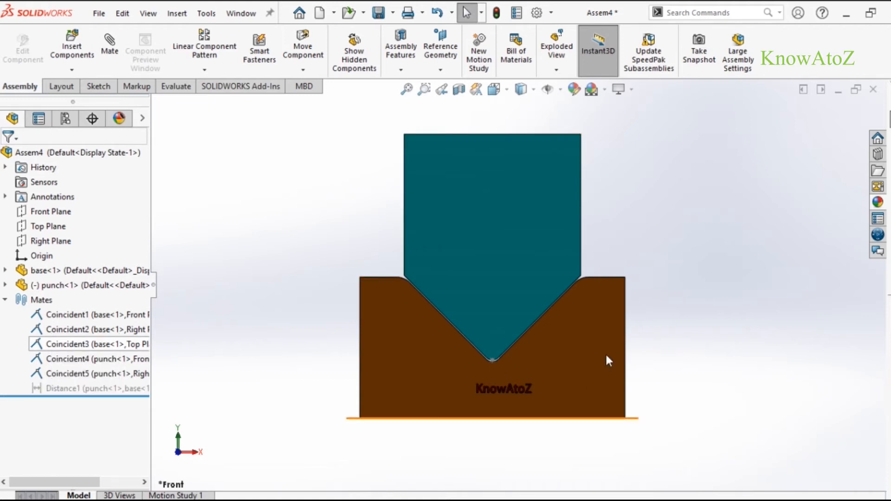
Step: Move the punch freely upward so it clears the base's V-groove
key(f)
drag(525, 260, 533, 193)
key(Escape)
scroll(599, 249, down, 2)
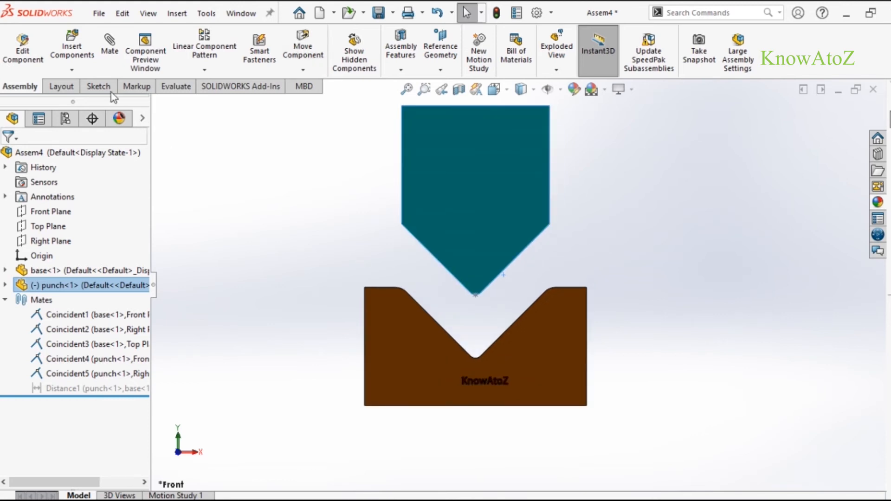
Step: Insert a new part into the assembly, fixed in place, and open it for in-context editing
click(72, 69)
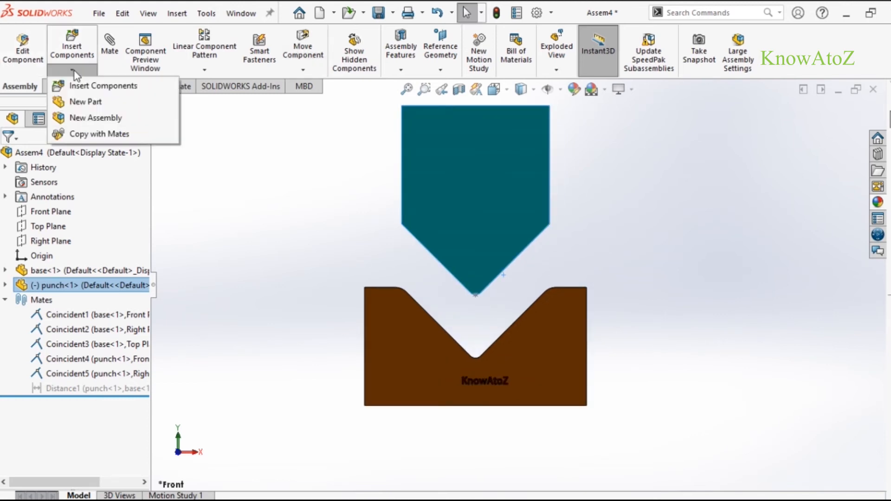
click(81, 103)
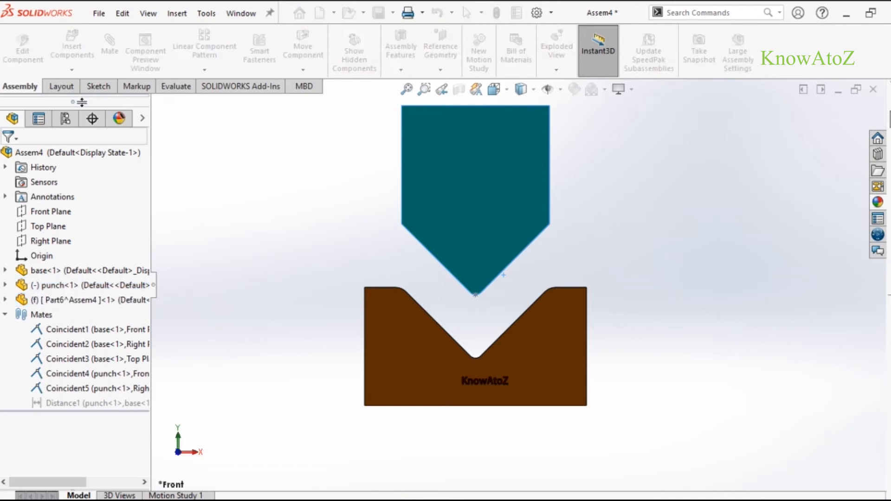
click(4, 314)
click(46, 302)
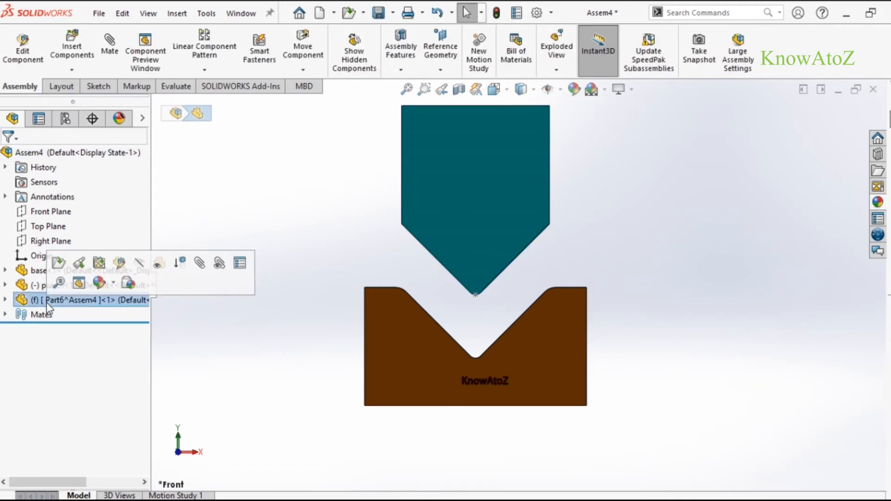
click(119, 263)
Step: On the new part's Front Plane, sketch an open V: a line about 92 mm, a tangent arc about R6, and a line about 79 mm
click(5, 300)
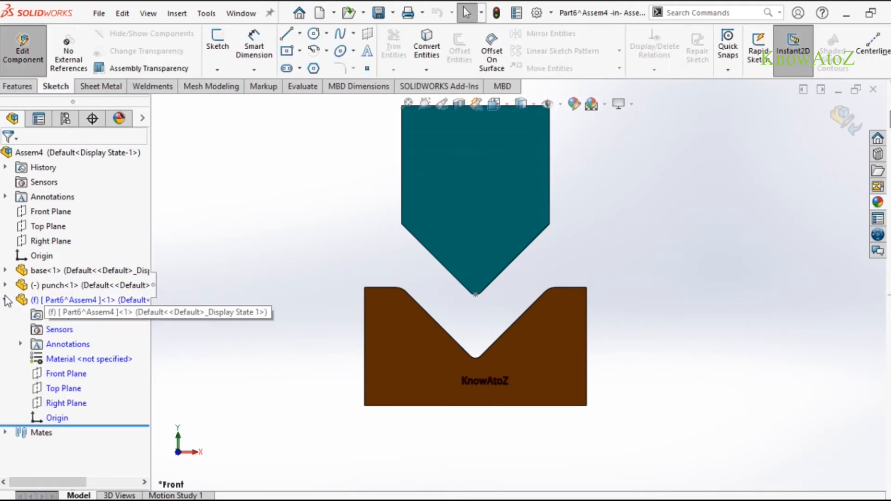
click(56, 373)
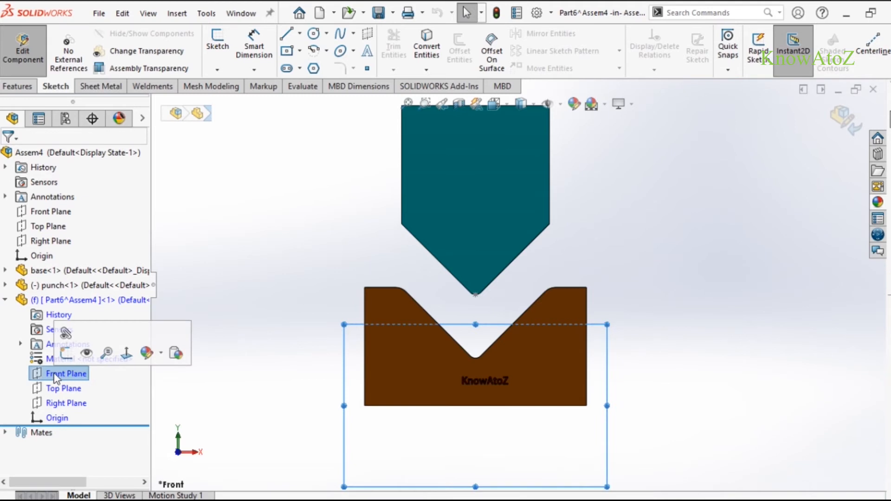
click(67, 353)
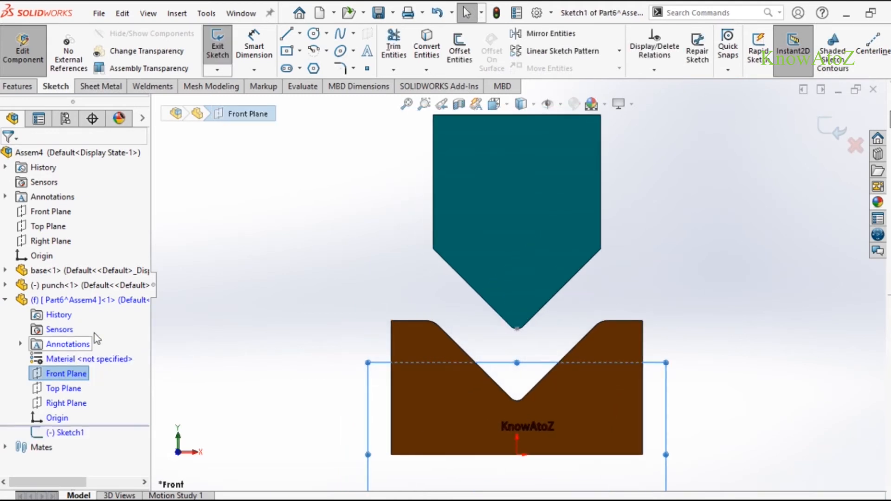
click(287, 39)
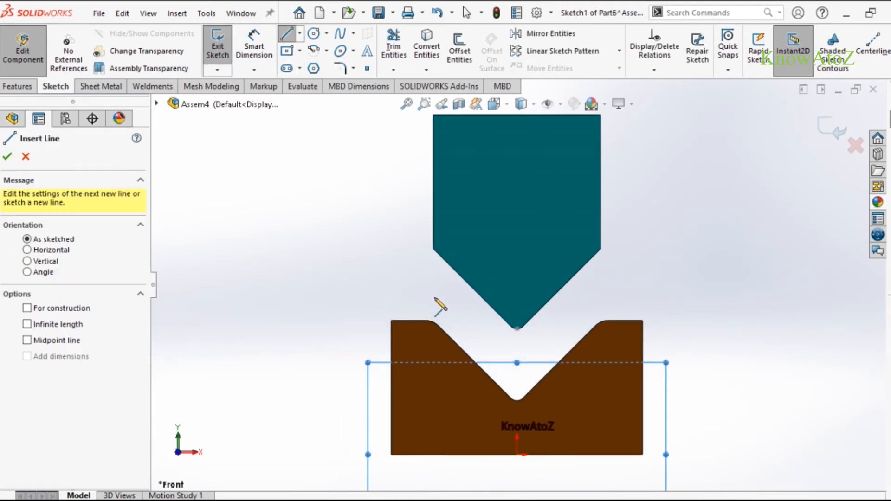
click(408, 266)
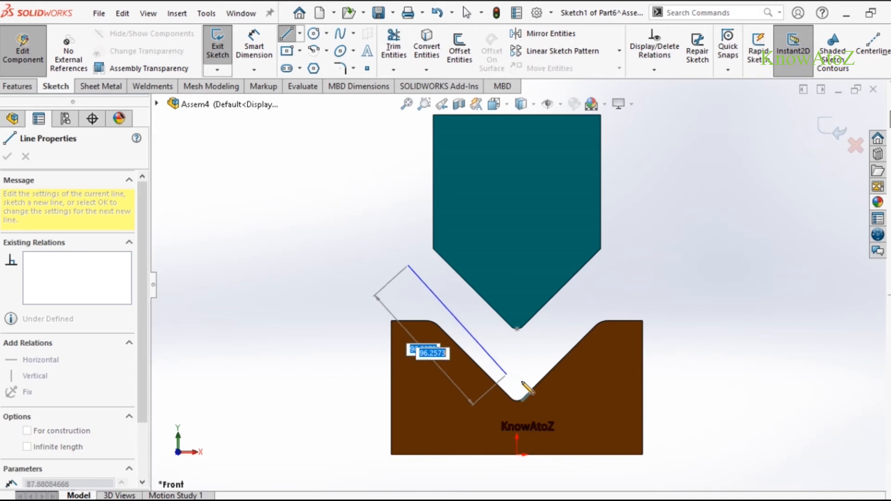
click(511, 381)
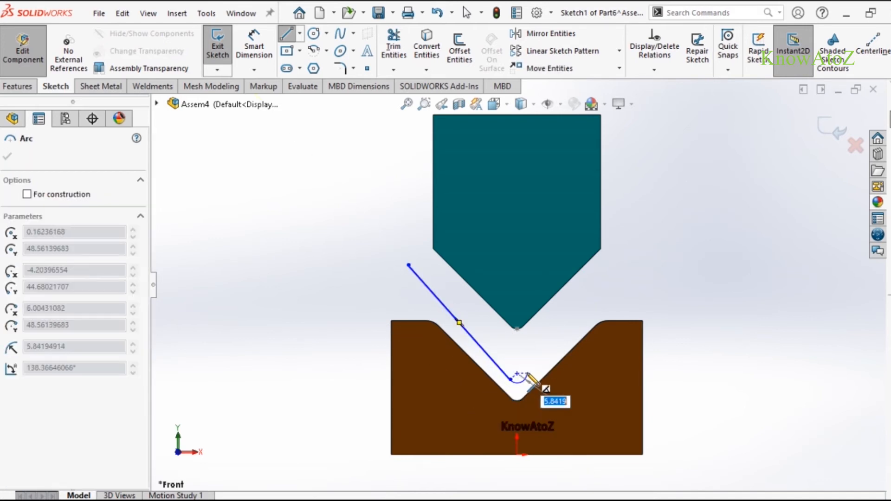
click(527, 374)
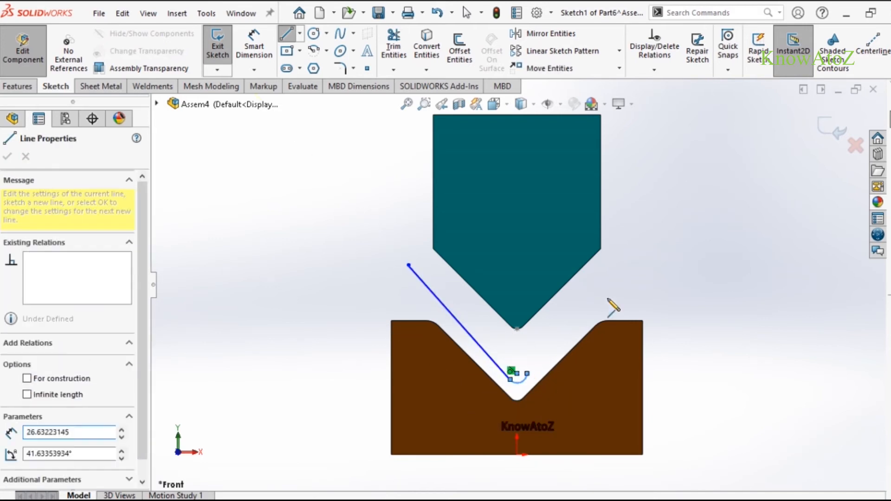
right_click(615, 274)
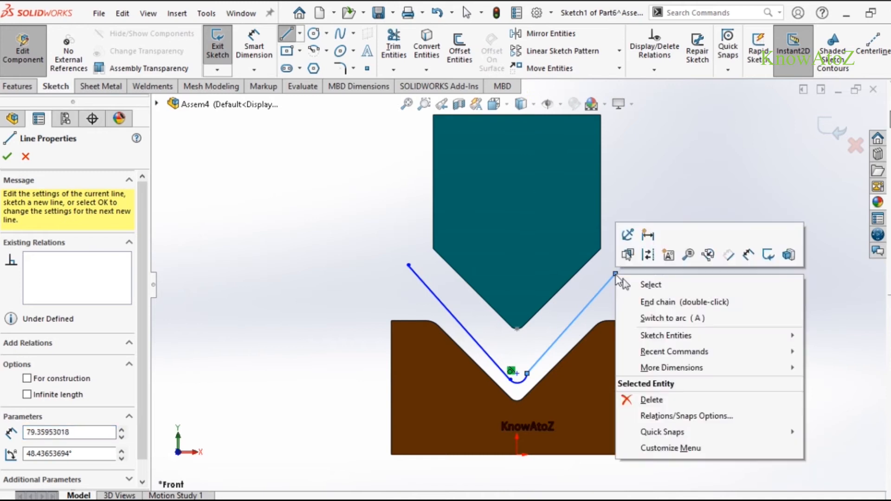
click(647, 286)
Step: Add a horizontal relation between the two endpoints of the arc at the V's bottom
scroll(550, 355, down, 1)
scroll(549, 354, down, 2)
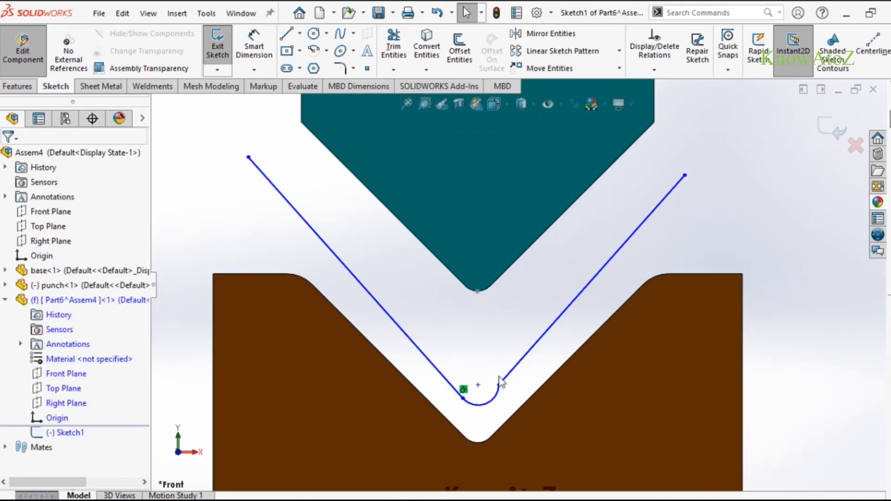
click(499, 386)
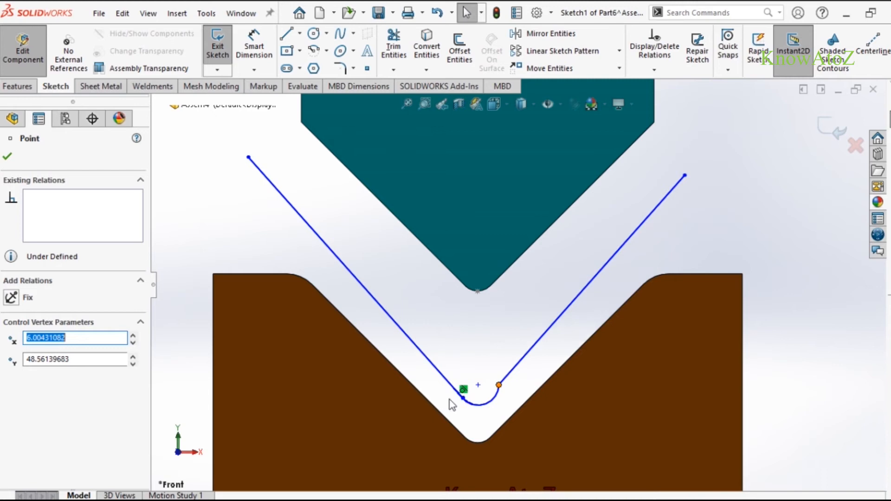
ctrl+click(463, 399)
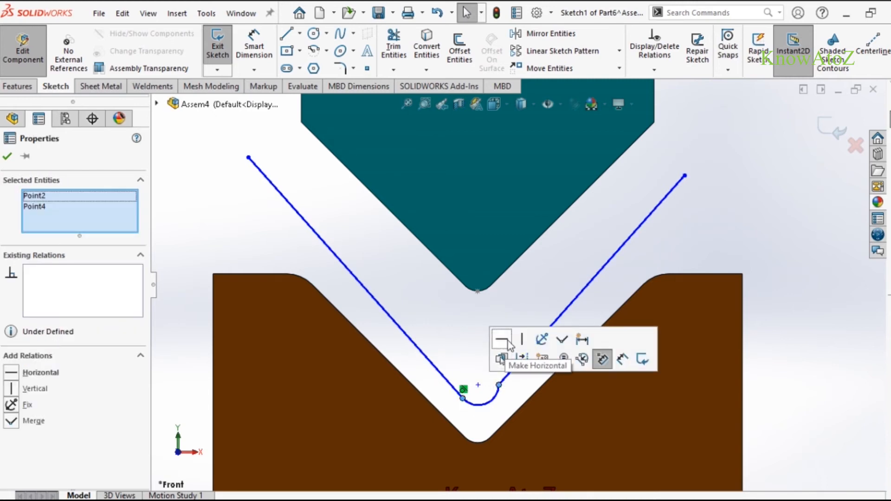
click(502, 341)
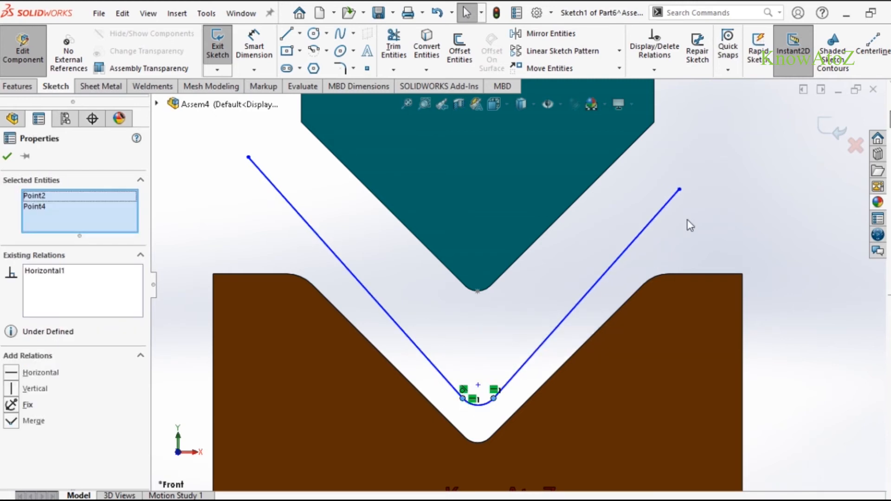
Step: Add a horizontal relation between the upper endpoints of the two slanted lines
click(681, 191)
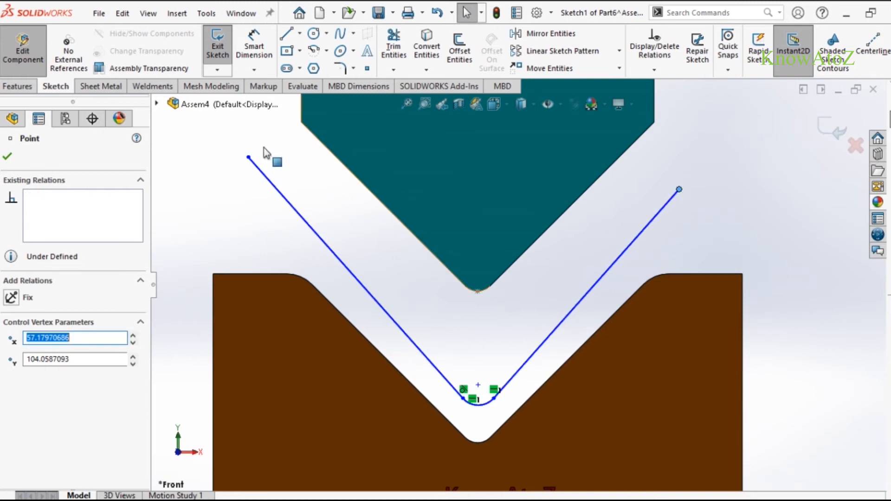
ctrl+click(249, 158)
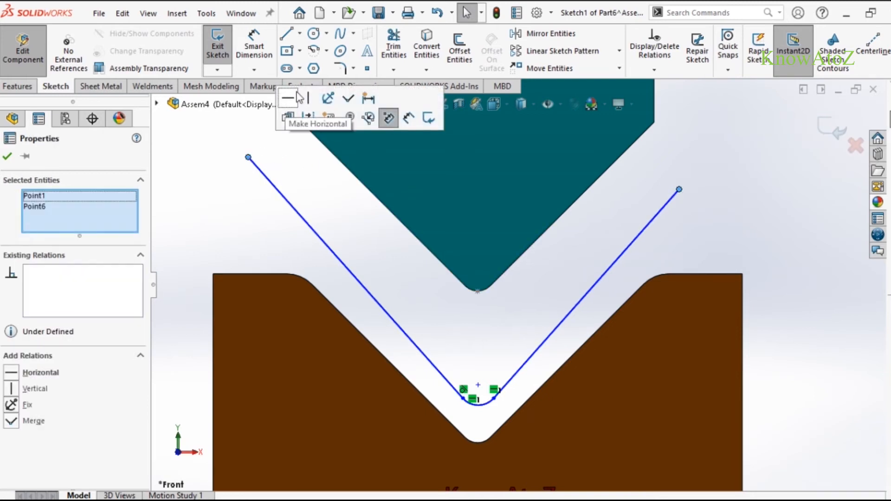
click(290, 99)
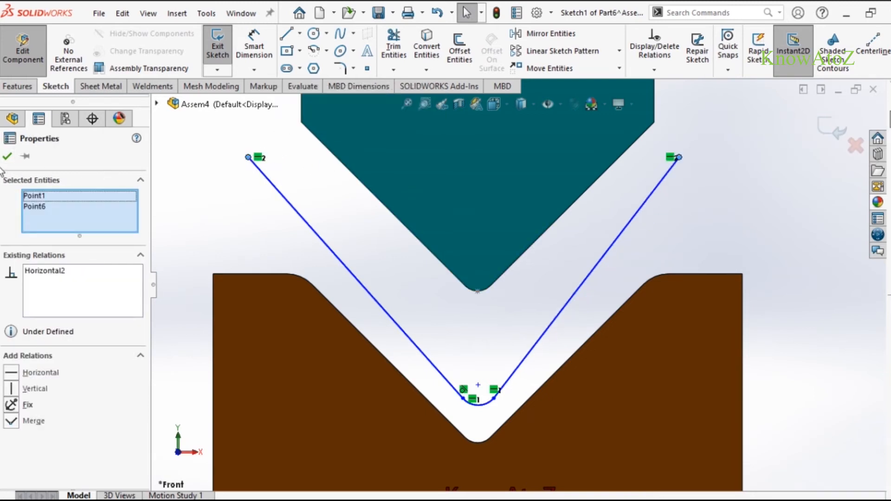
click(8, 156)
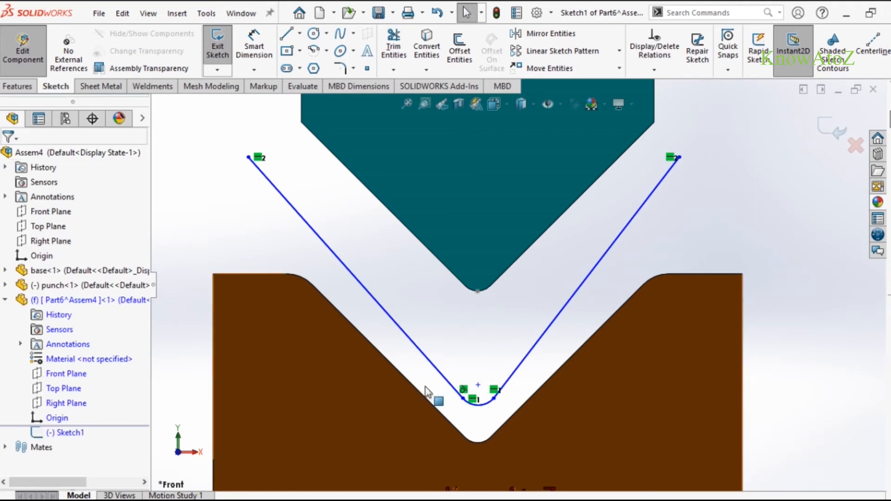
Step: Dimension the left slanted line's length to 100 mm
click(254, 46)
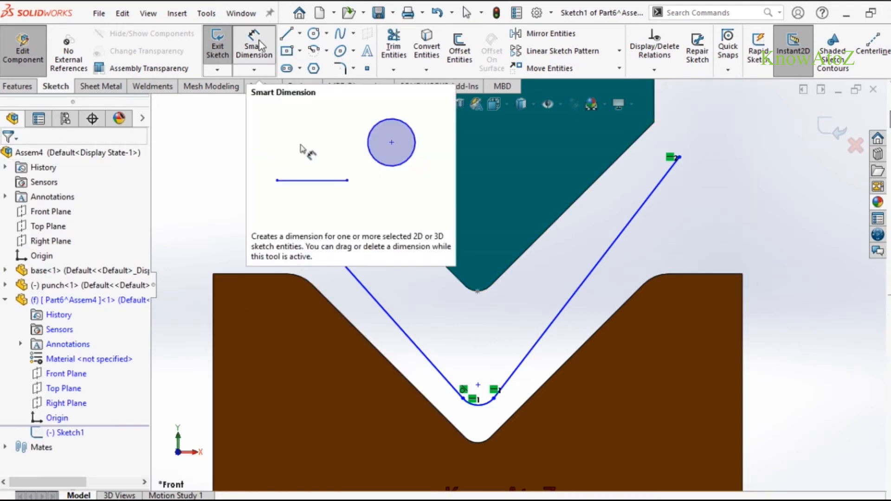
click(377, 305)
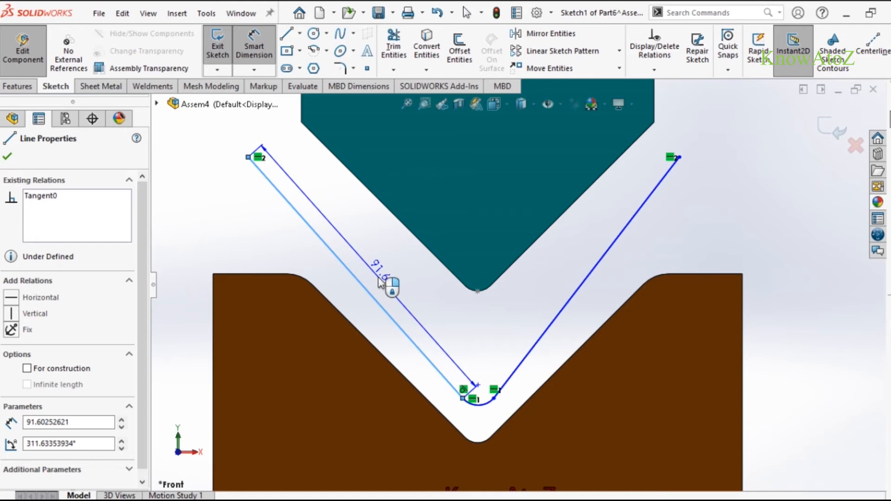
click(380, 277)
text(100)
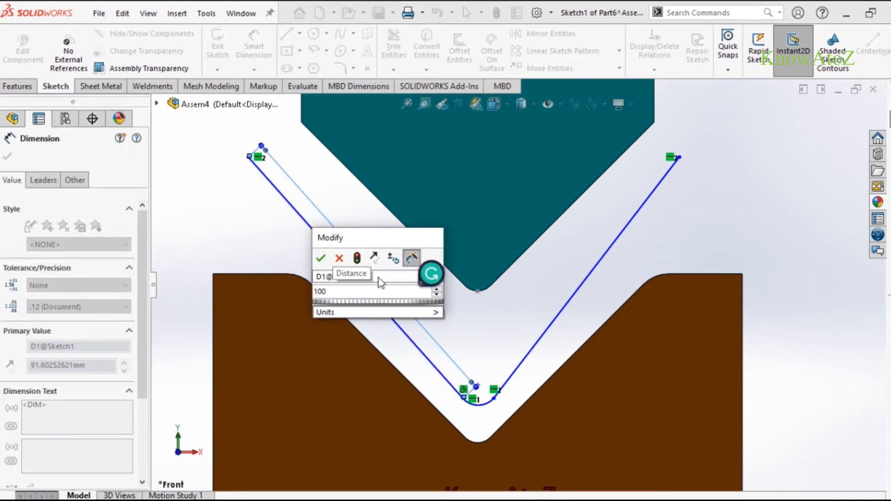
key(Return)
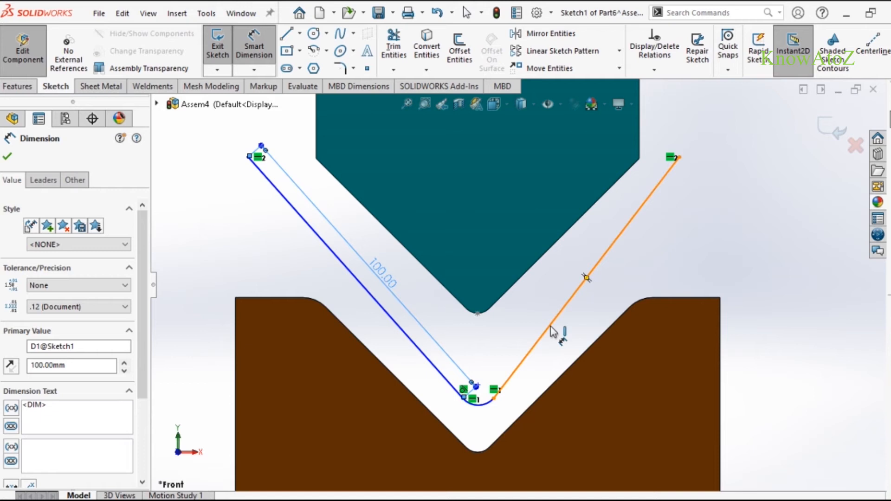
Step: Dimension the bottom arc's radius to 5 mm
click(487, 406)
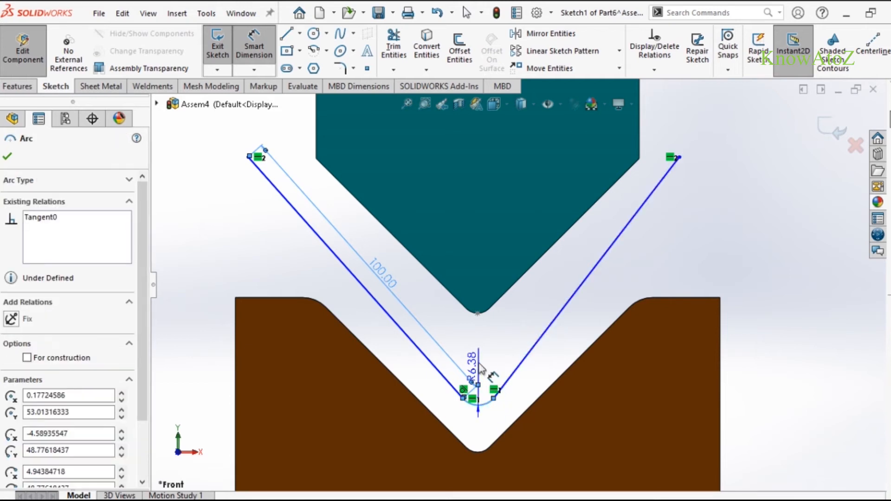
click(482, 360)
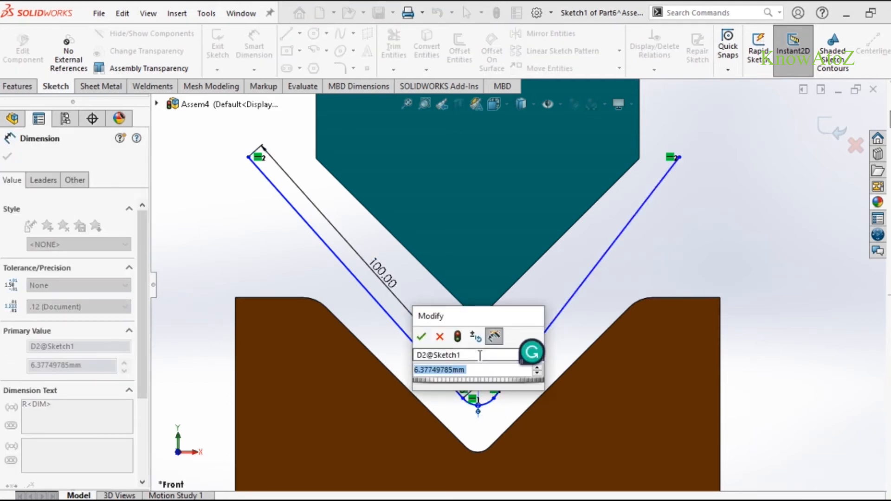
text(5)
key(Return)
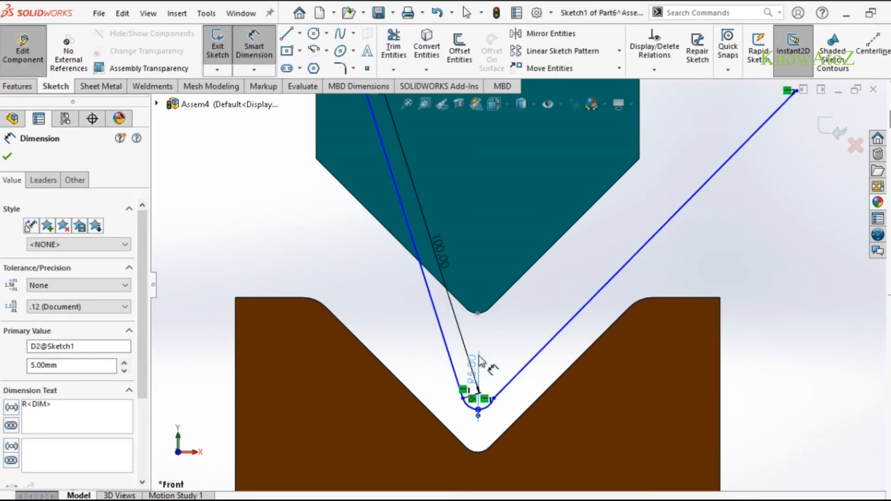
Step: Make the two slanted lines equal in length and pull the left line's upper end outward to widen the V
scroll(548, 343, up, 3)
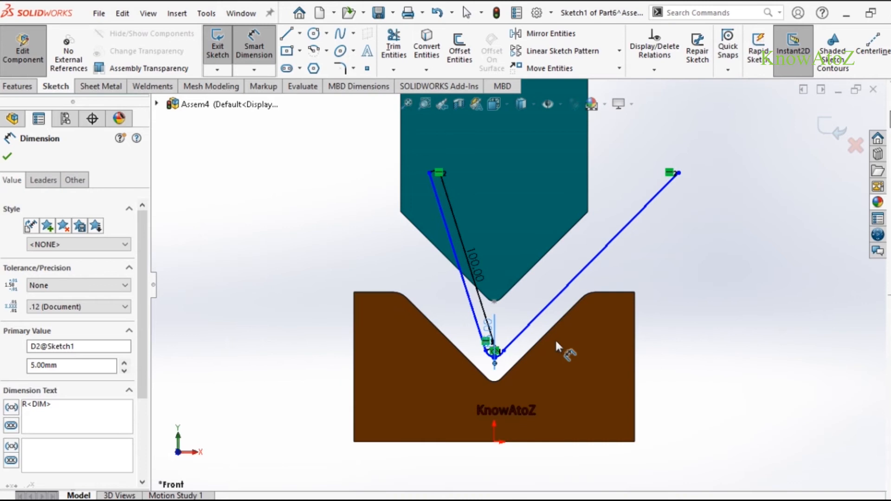
scroll(557, 341, down, 2)
scroll(556, 342, up, 2)
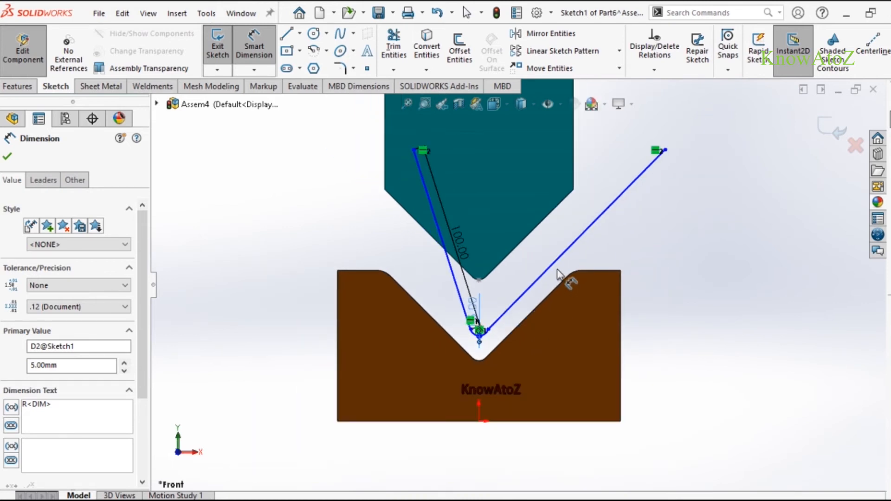
click(244, 51)
click(536, 289)
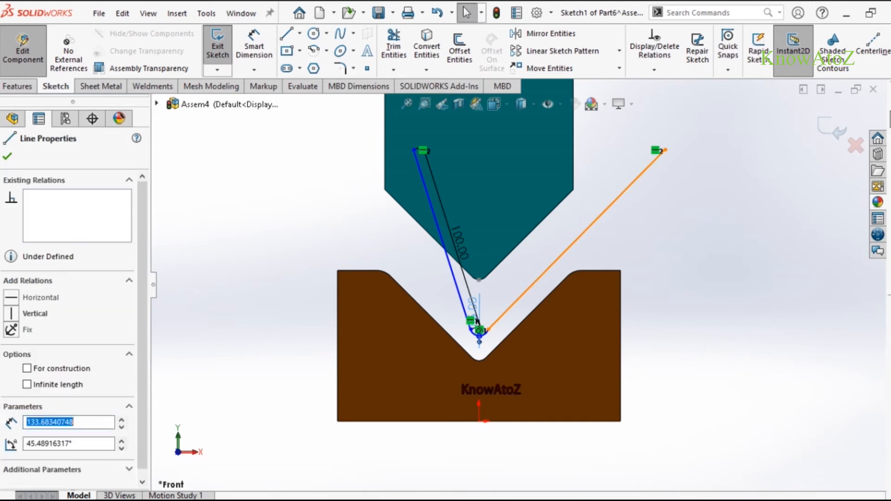
ctrl+click(458, 292)
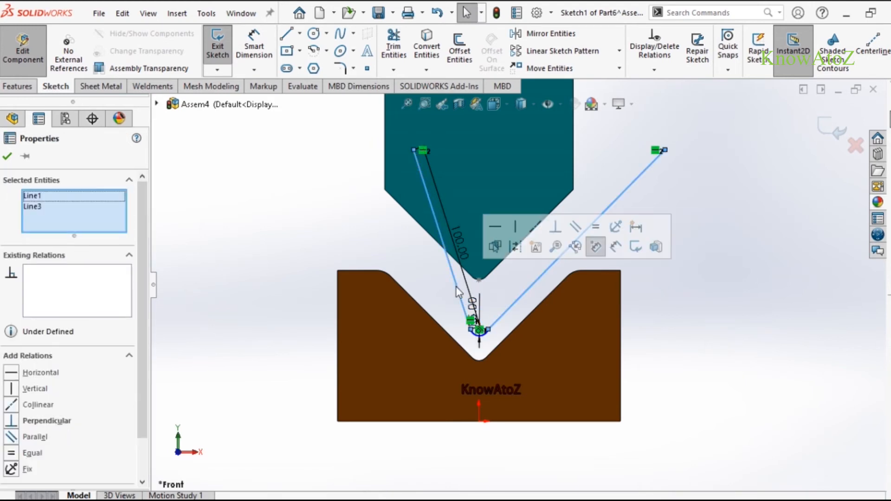
click(596, 227)
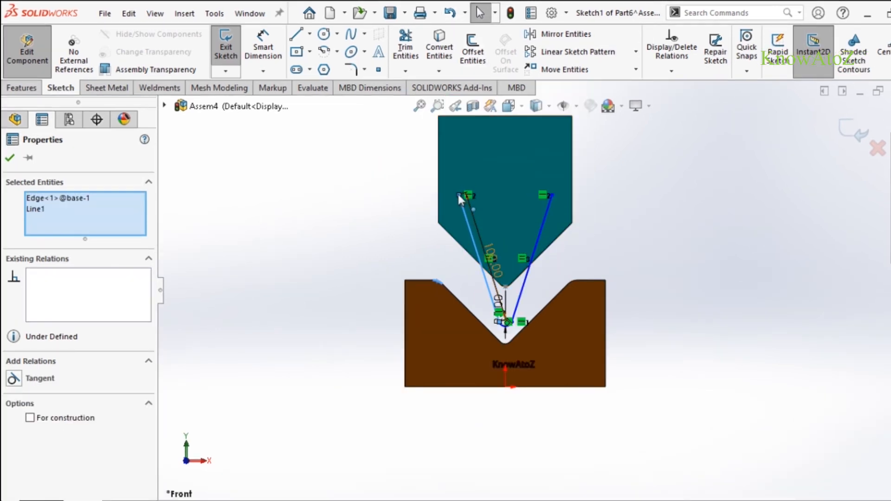
click(447, 191)
mouse_move(443, 216)
mouse_down()
mouse_move(424, 244)
mouse_move(413, 231)
mouse_move(400, 242)
mouse_up()
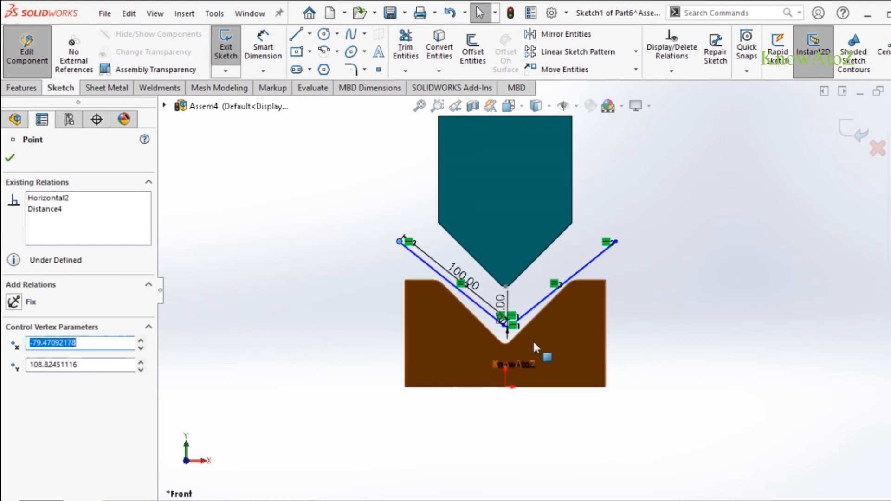
Step: Add a vertical relation between the bottom arc's centre point and the origin
scroll(522, 330, down, 5)
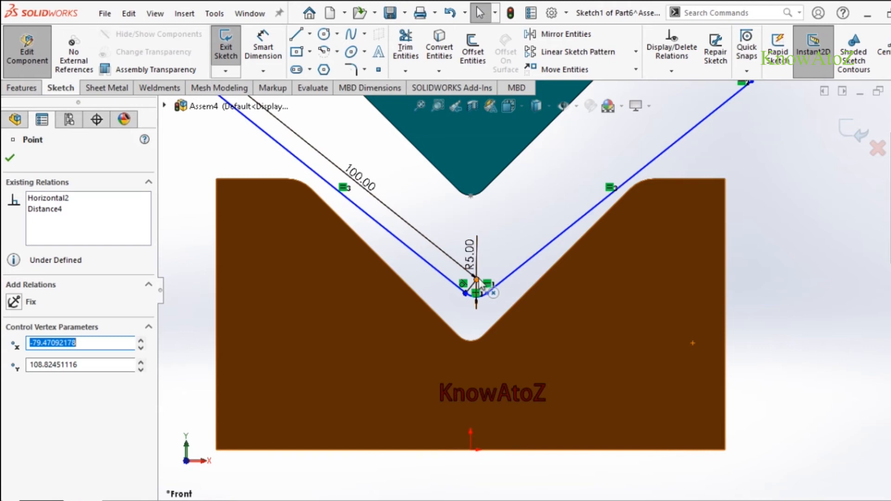
click(477, 279)
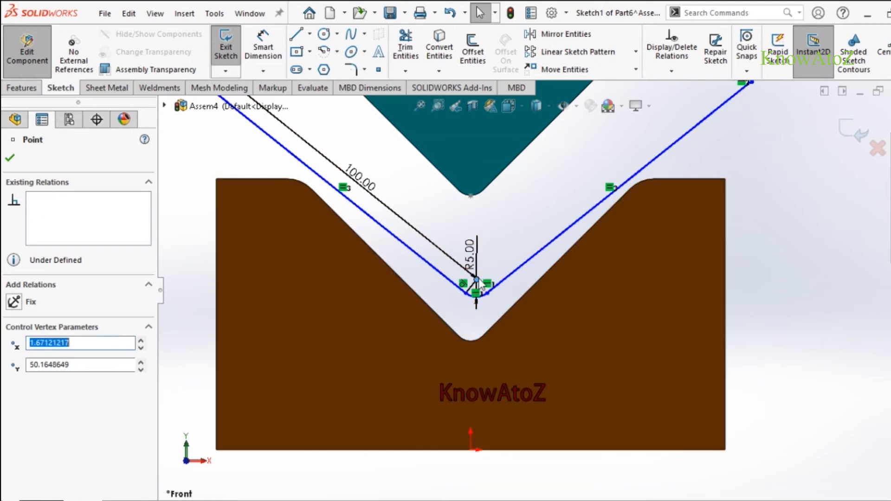
ctrl+click(471, 450)
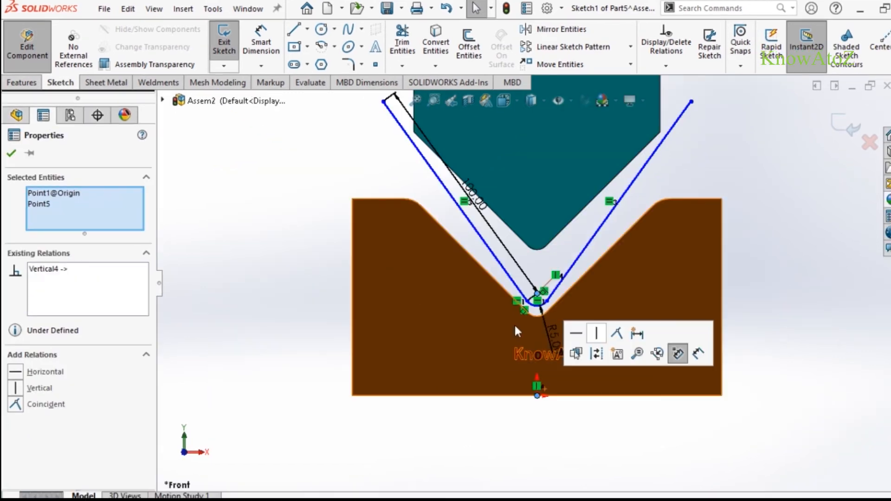
Step: Extrude the open V sketch mid-plane 50 mm deep as a one-direction thin feature 1 mm thick
click(11, 153)
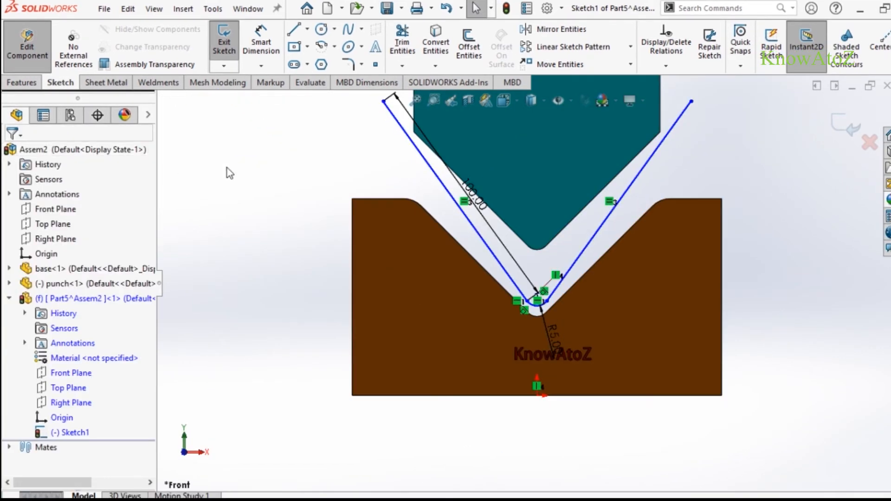
click(21, 83)
click(223, 47)
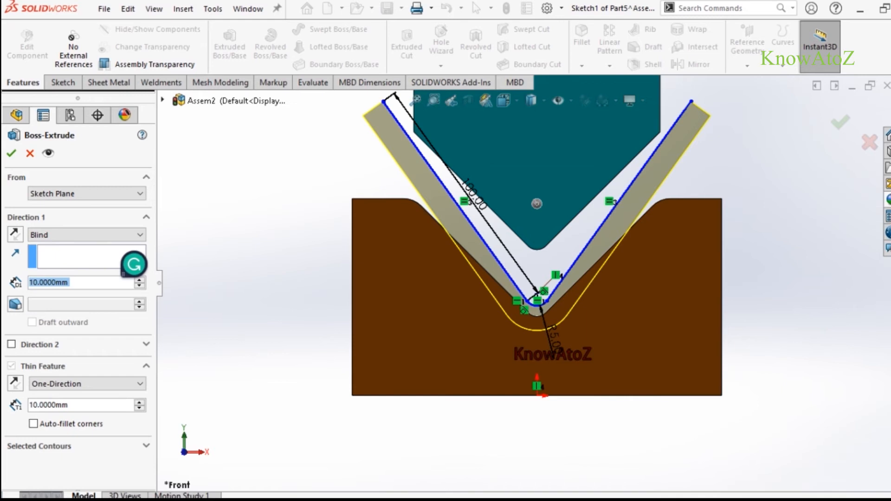
key(ctrl+7)
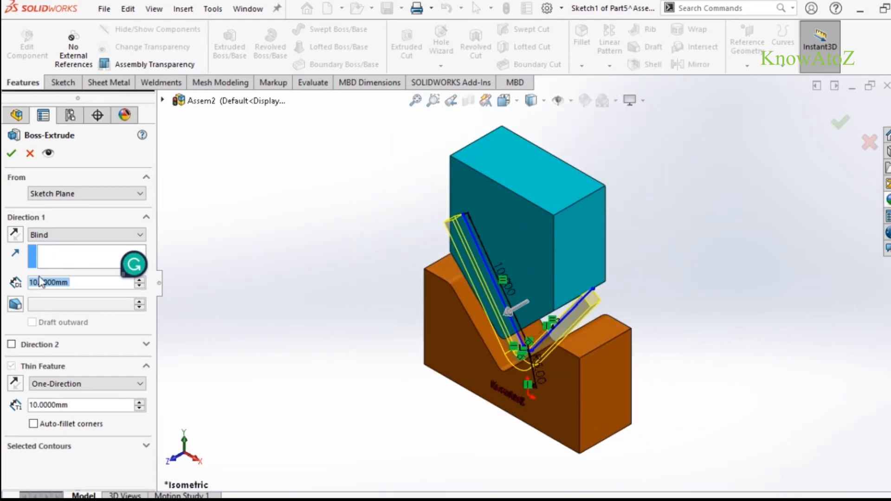
click(62, 237)
click(55, 293)
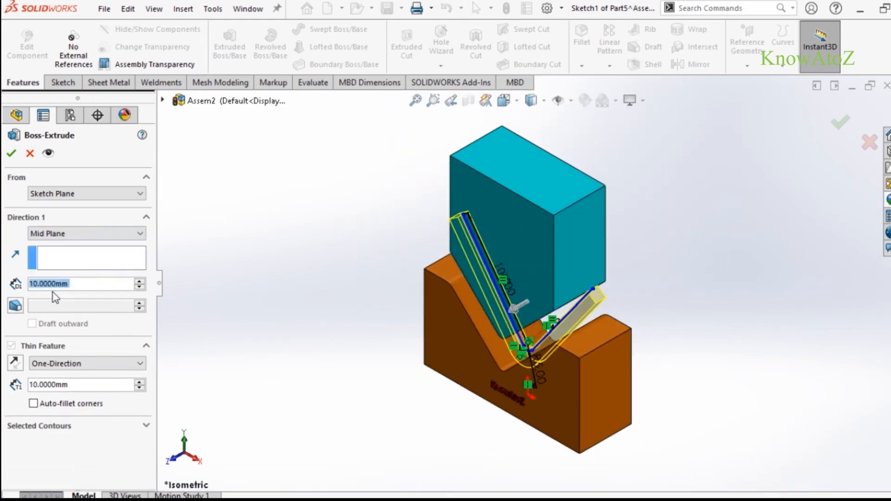
text(50)
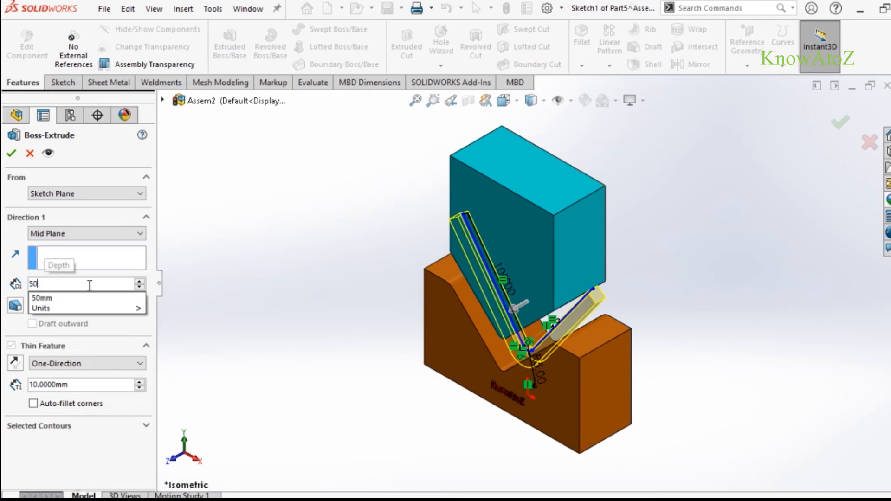
key(Return)
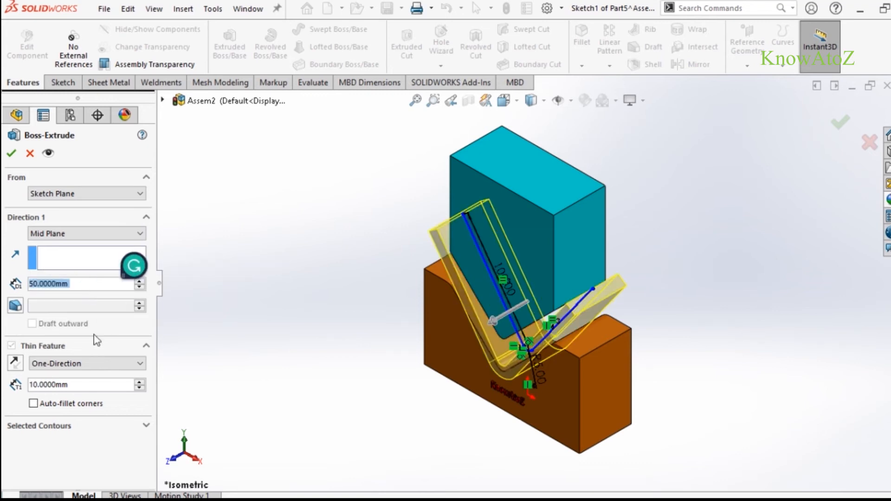
double_click(68, 386)
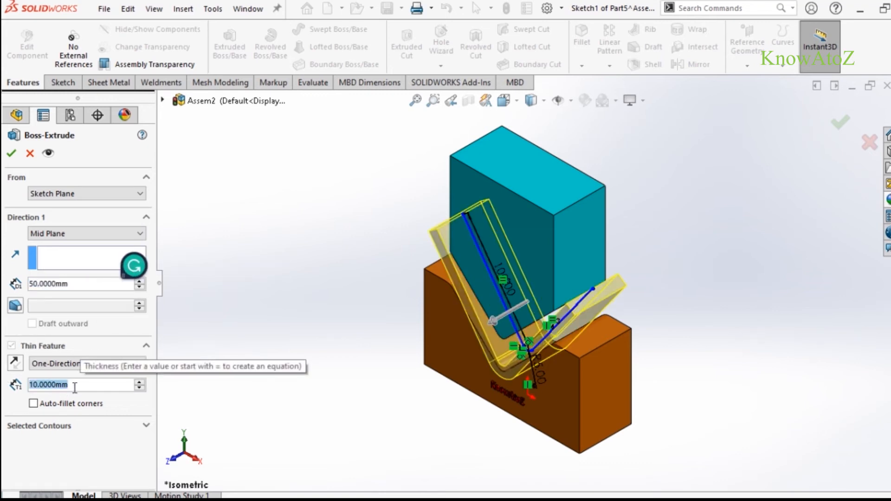
text(1)
key(Return)
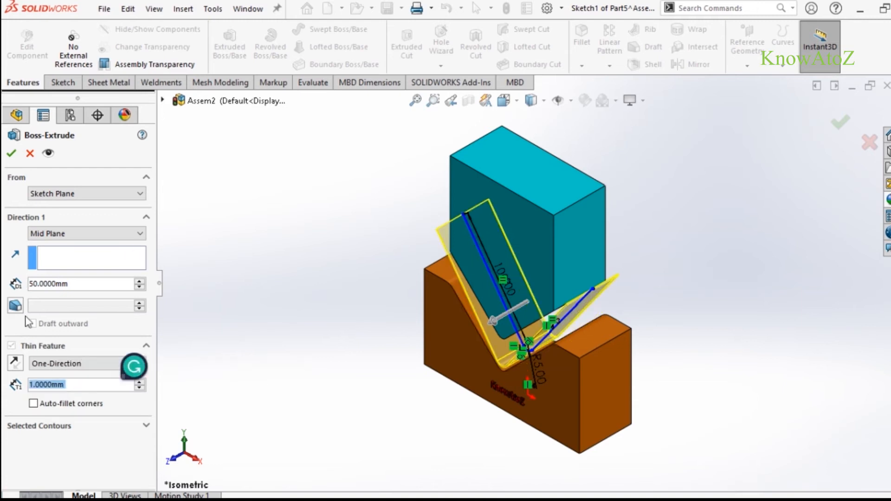
click(12, 154)
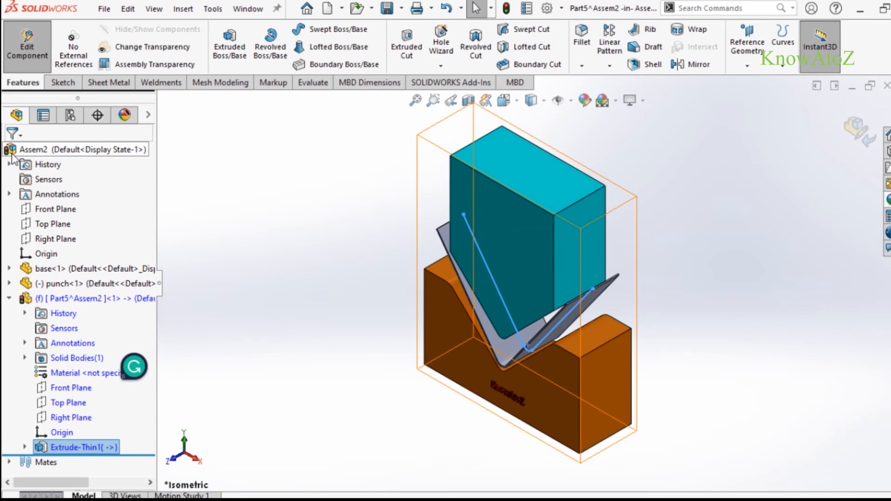
Step: Reopen the thin extrusion's sketch and draw a vertical construction line about 4 mm long up from the bottom arc's lowest point
click(24, 447)
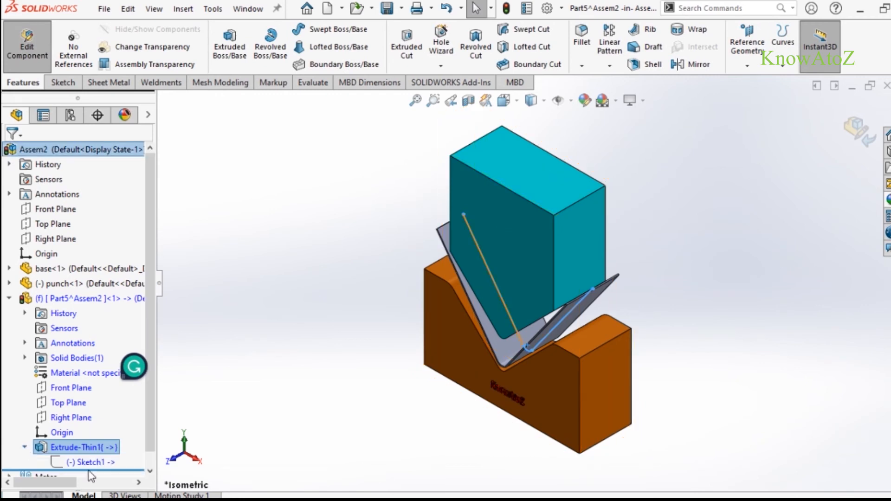
click(86, 463)
click(99, 420)
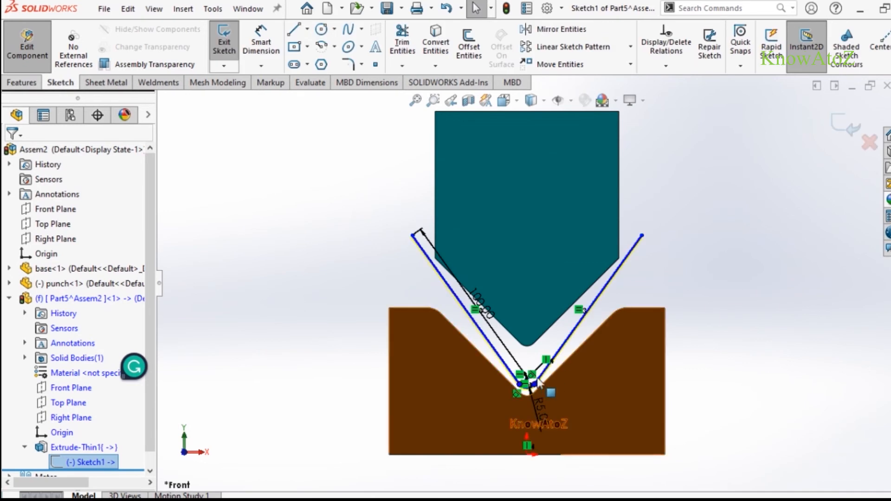
scroll(537, 378, down, 8)
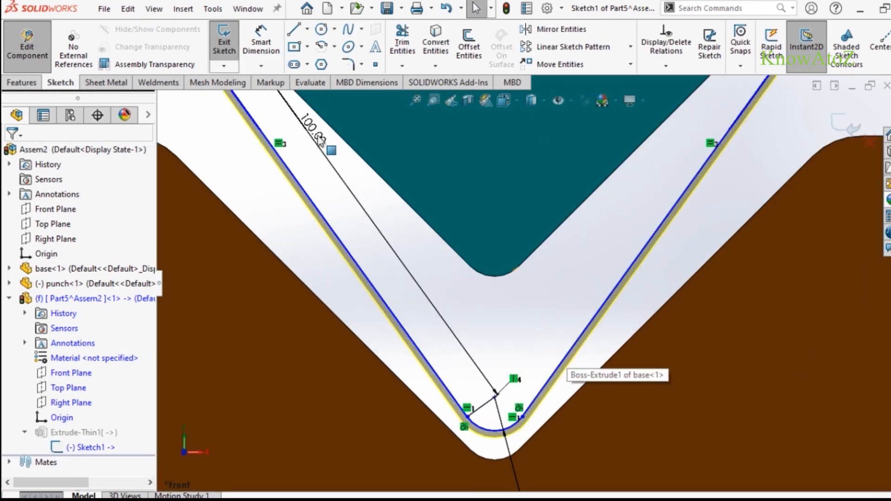
click(308, 33)
click(332, 64)
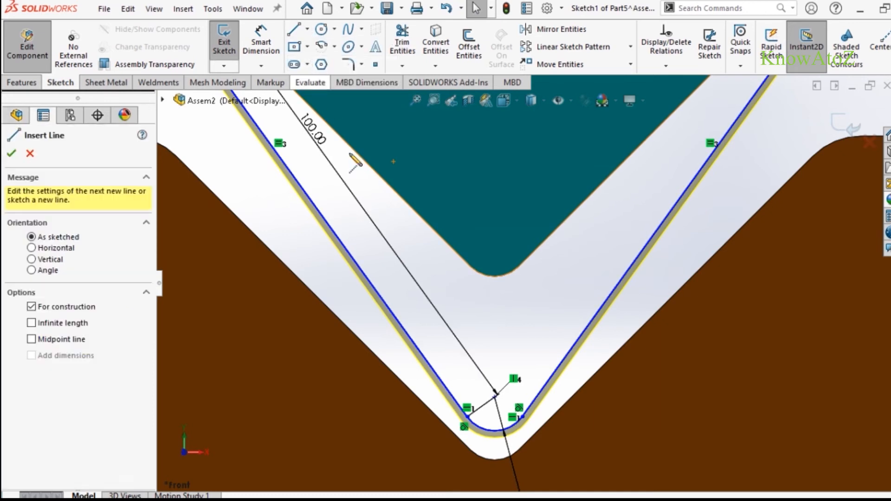
click(494, 431)
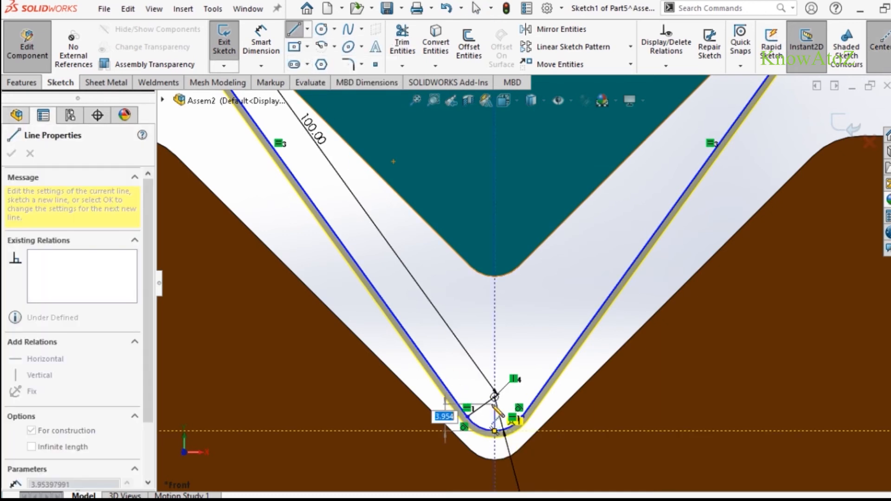
click(495, 398)
right_click(495, 398)
click(506, 405)
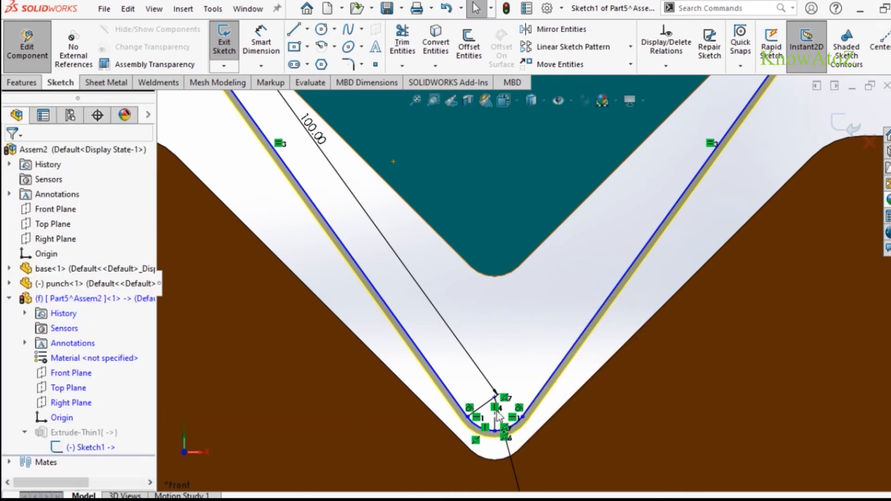
Step: Dimension the vertical construction line's length to 1 mm and exit the sketch
scroll(497, 413, down, 3)
click(277, 45)
click(507, 370)
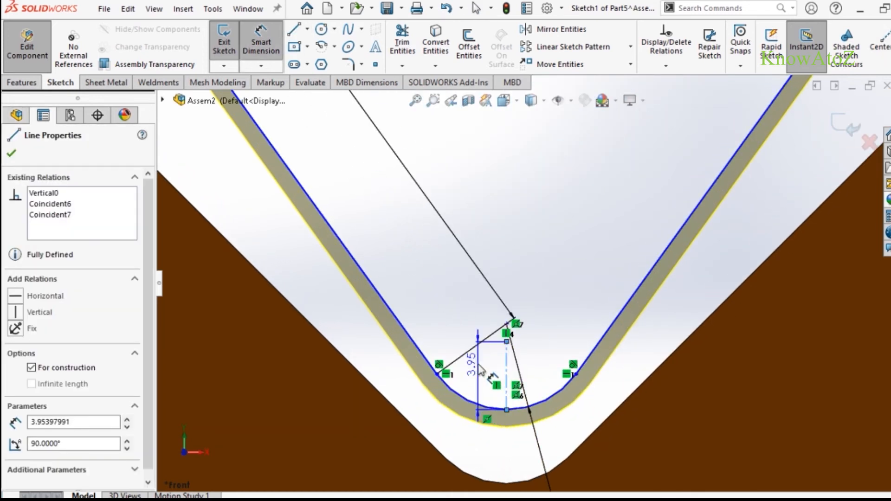
click(450, 303)
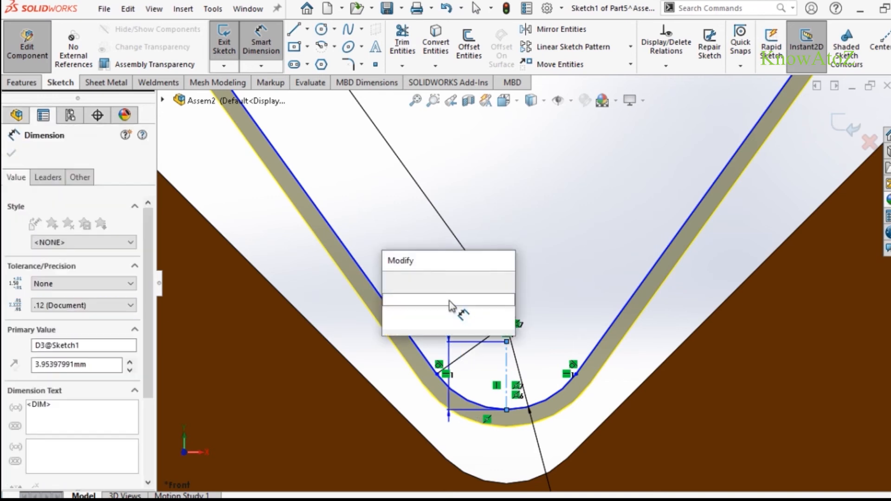
text(1)
key(Return)
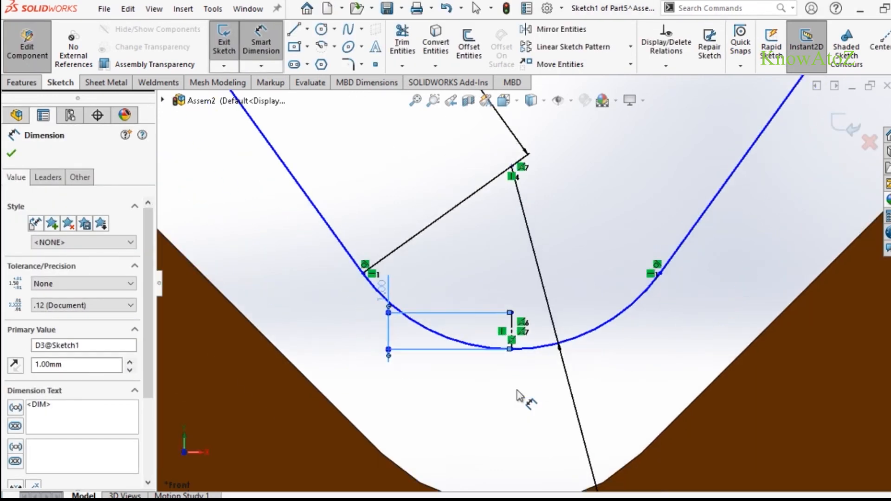
scroll(517, 391, up, 3)
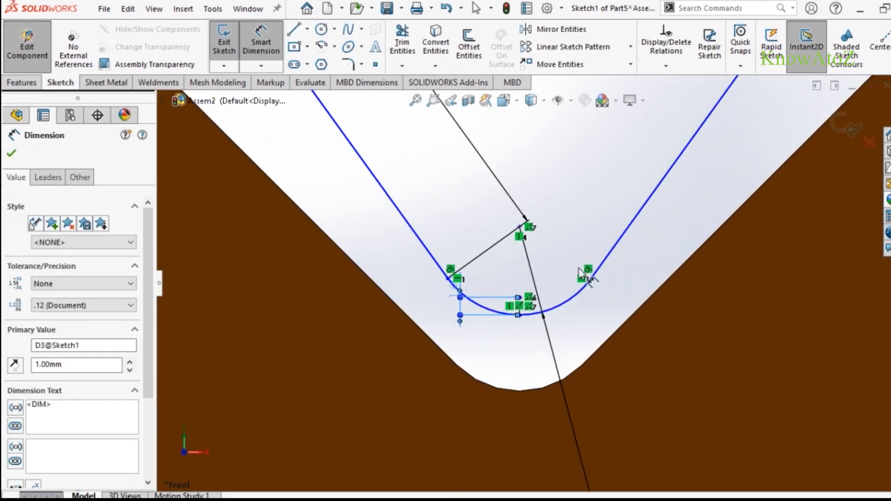
click(834, 122)
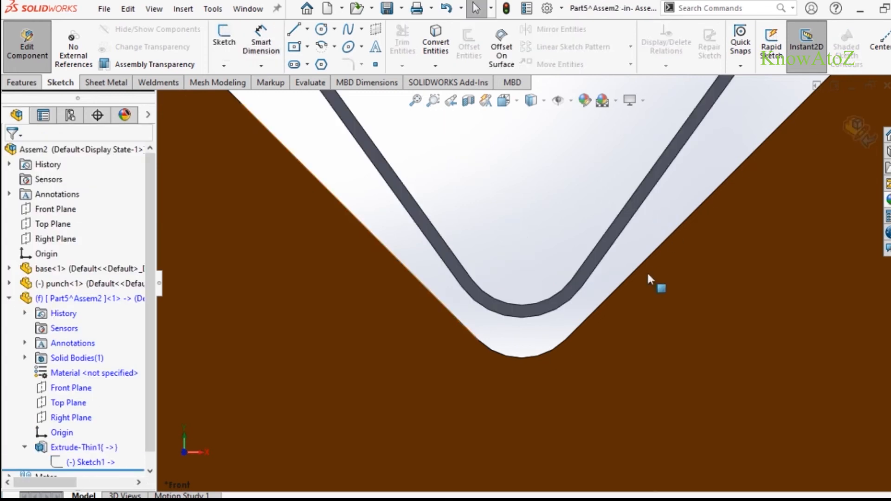
Step: Finish editing the sheet part within the assembly and open the punch part in position
scroll(576, 293, up, 5)
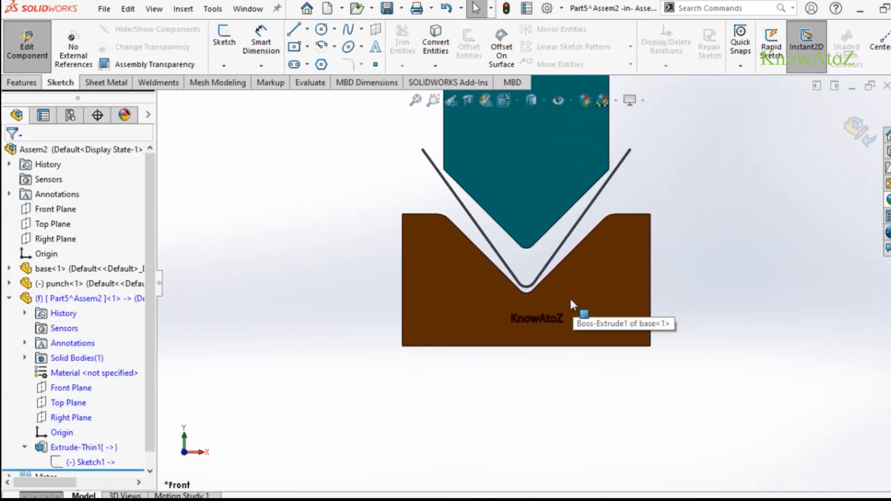
scroll(563, 225, up, 1)
click(850, 134)
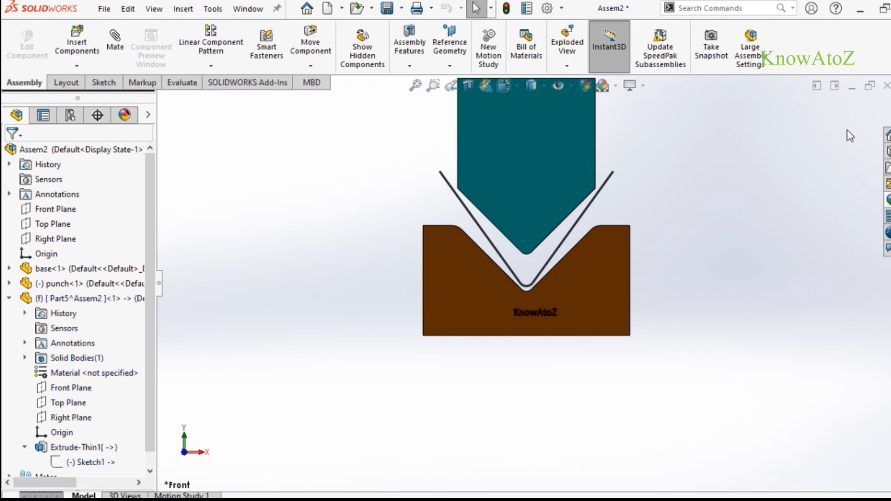
click(540, 174)
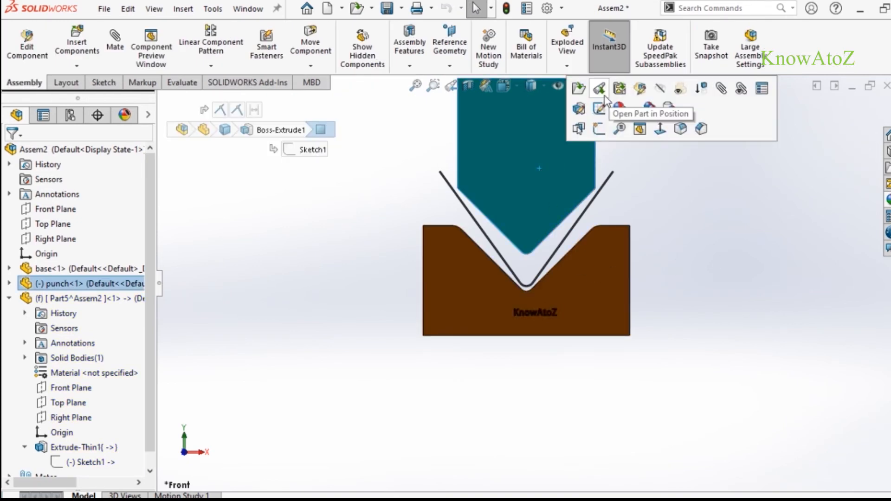
click(604, 96)
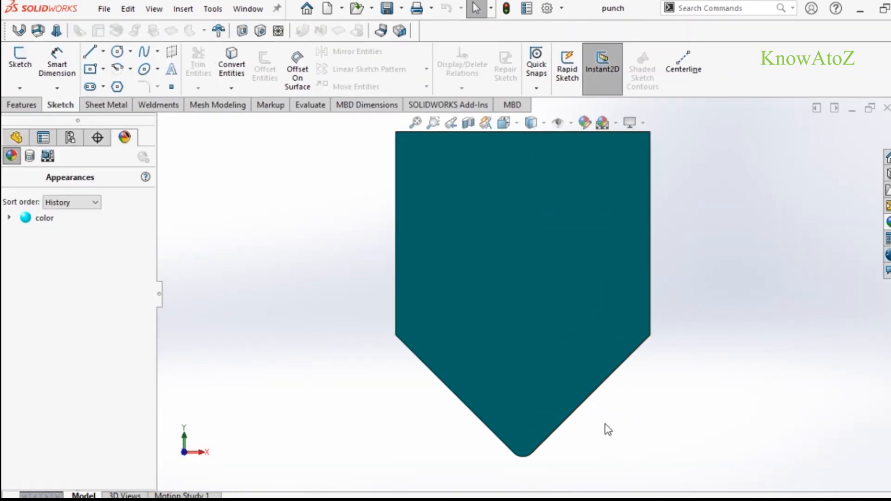
Step: Start a 3D sketch in the punch part with the underside of its tip in view
right_click(678, 388)
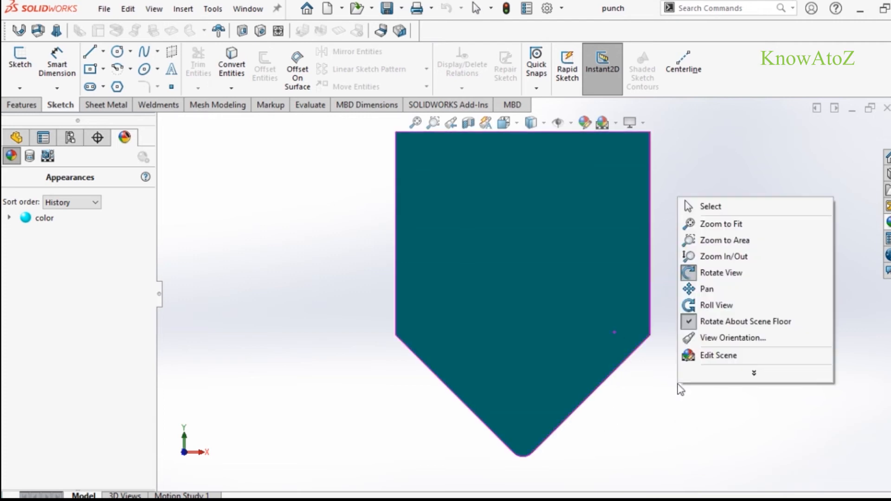
click(719, 273)
drag(601, 441, 598, 350)
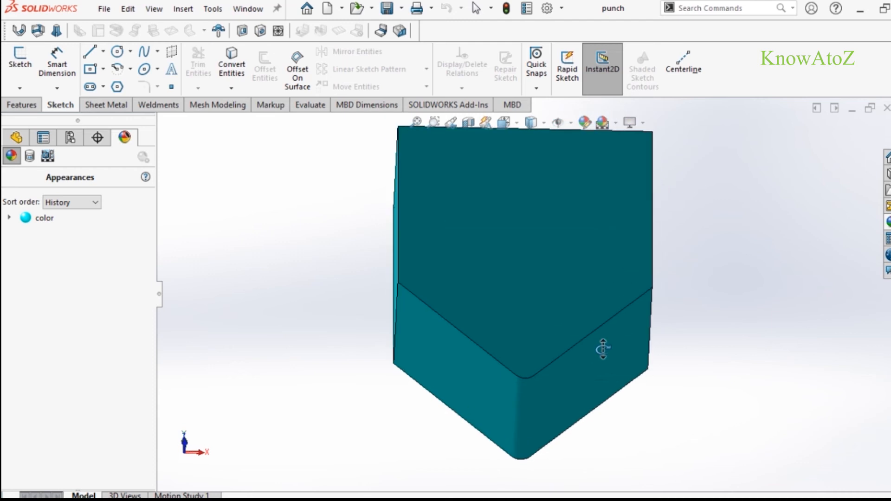
right_click(603, 355)
click(641, 174)
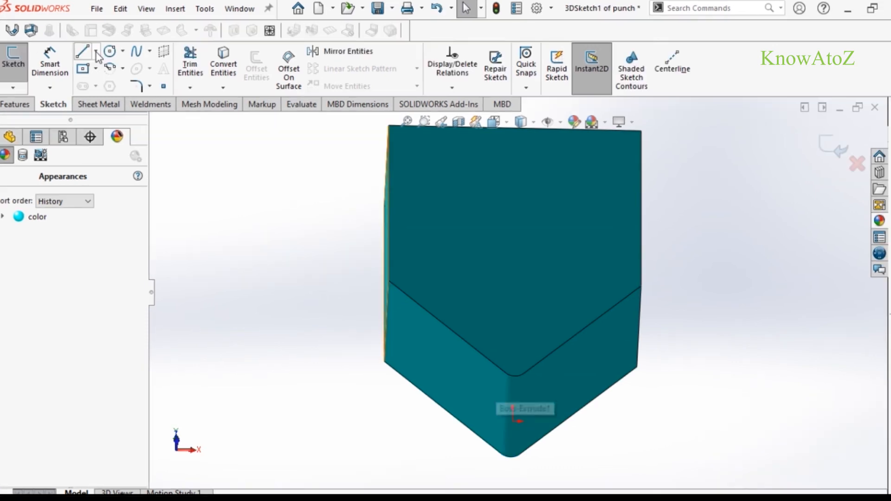
Step: Draw a construction line along the punch's rounded tip, joining the midpoints of the front and back arc edges
click(103, 51)
click(107, 67)
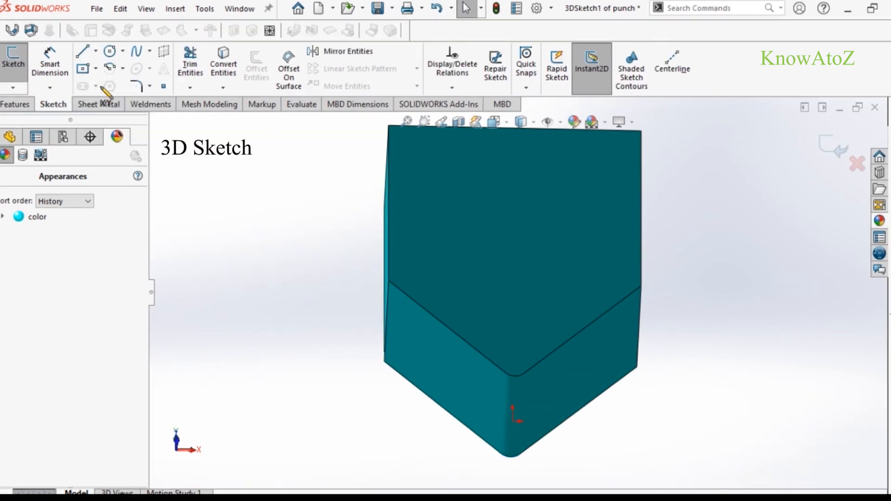
click(514, 375)
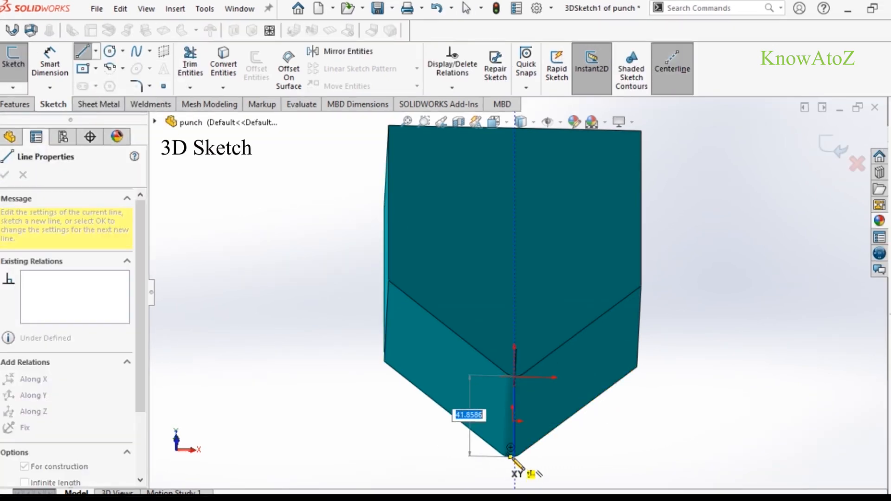
text(50)
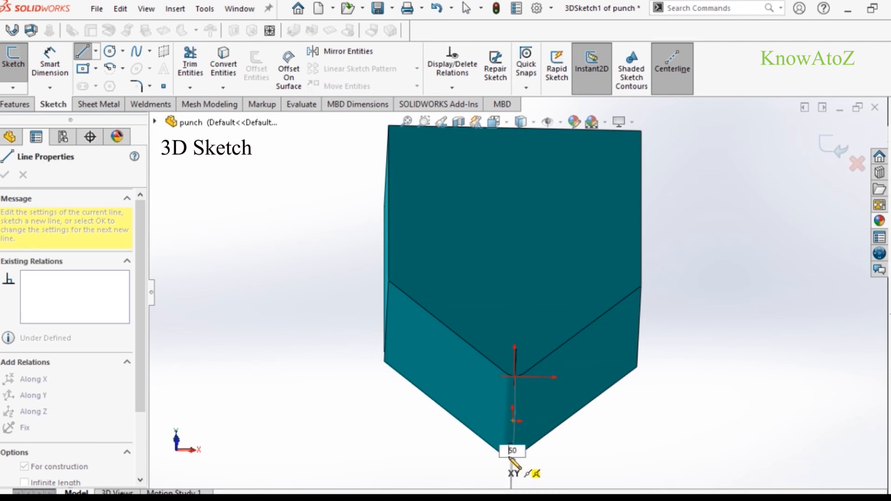
right_click(510, 458)
click(510, 457)
text(50)
scroll(511, 460, down, 4)
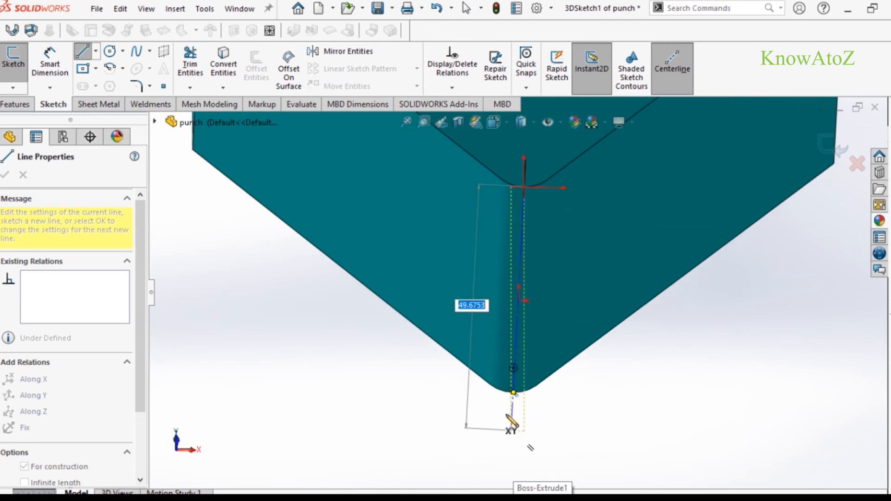
click(514, 394)
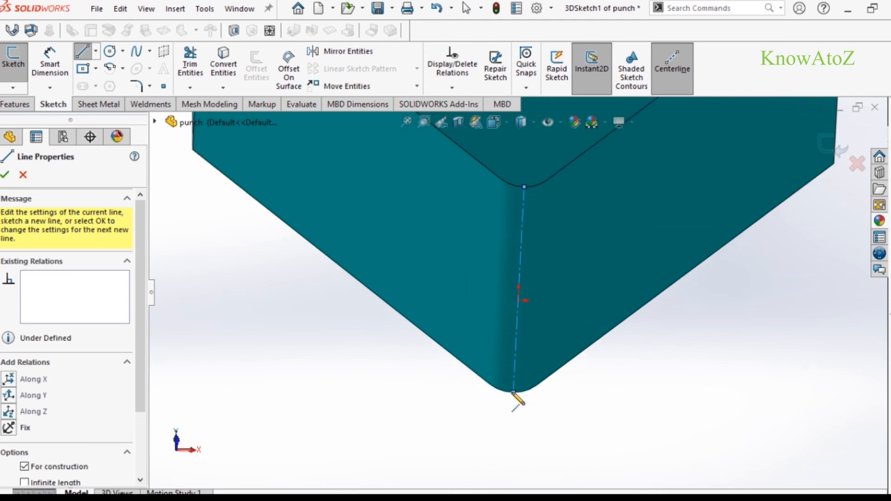
right_click(515, 394)
click(558, 369)
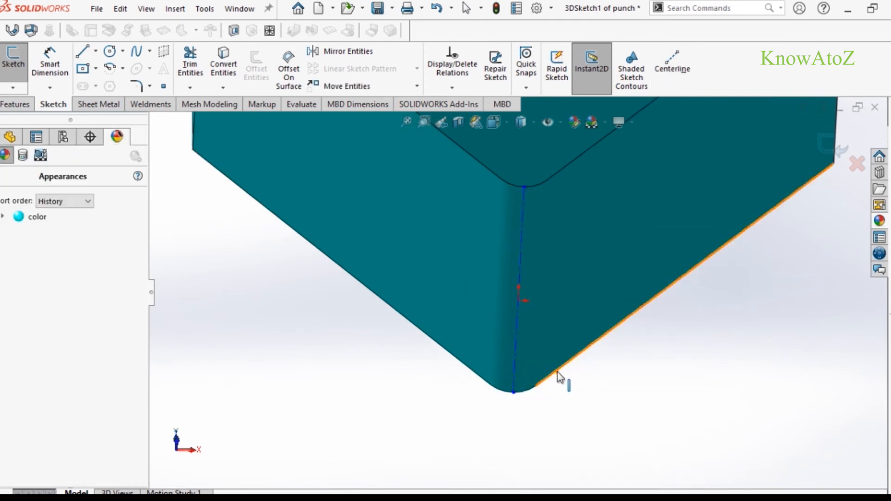
Step: Place a sketch point at the midpoint of the construction line along the punch's rounded tip
scroll(564, 285, down, 2)
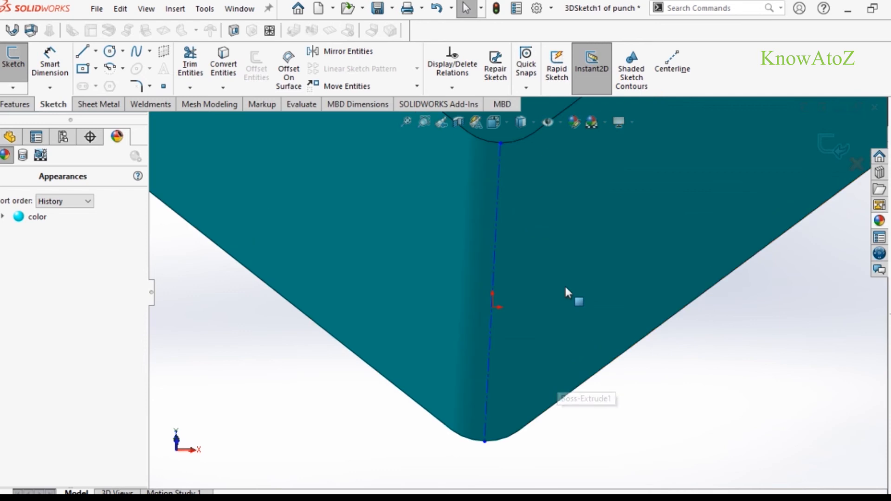
click(163, 86)
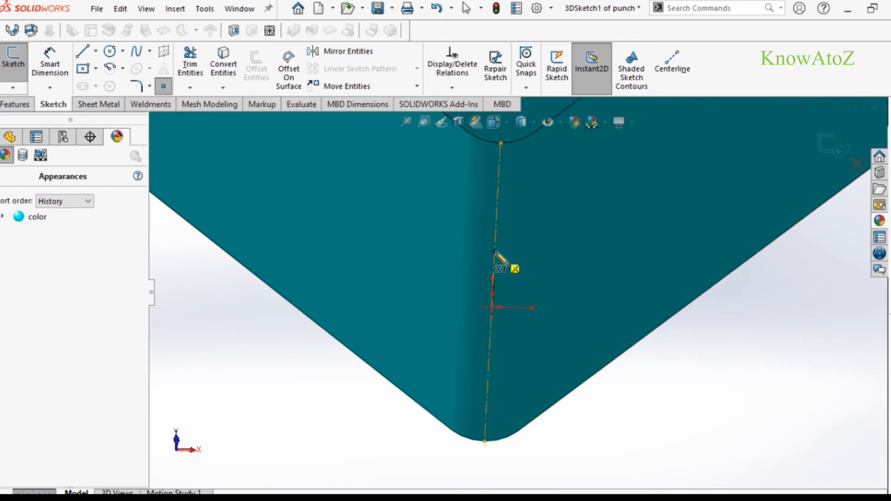
click(492, 292)
middle_drag(517, 324, 548, 338)
scroll(565, 343, up, 2)
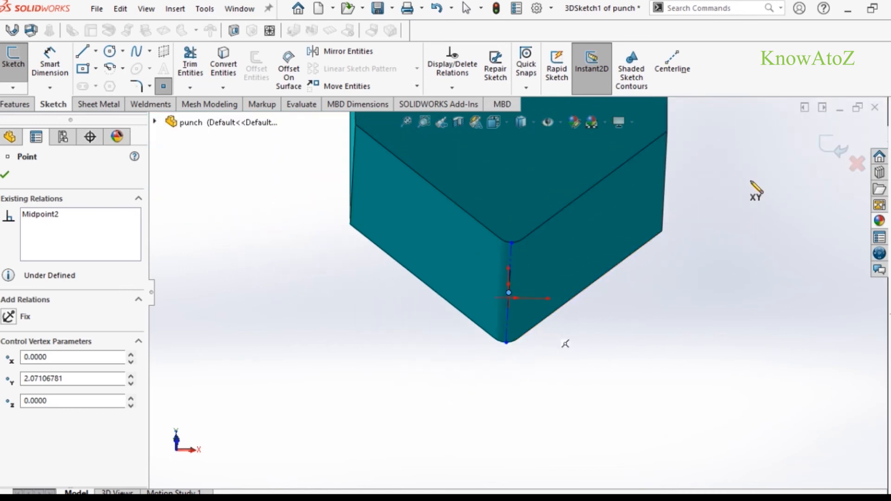
Step: Exit the 3D sketch, save the punch part, and close it to return to the assembly
click(824, 145)
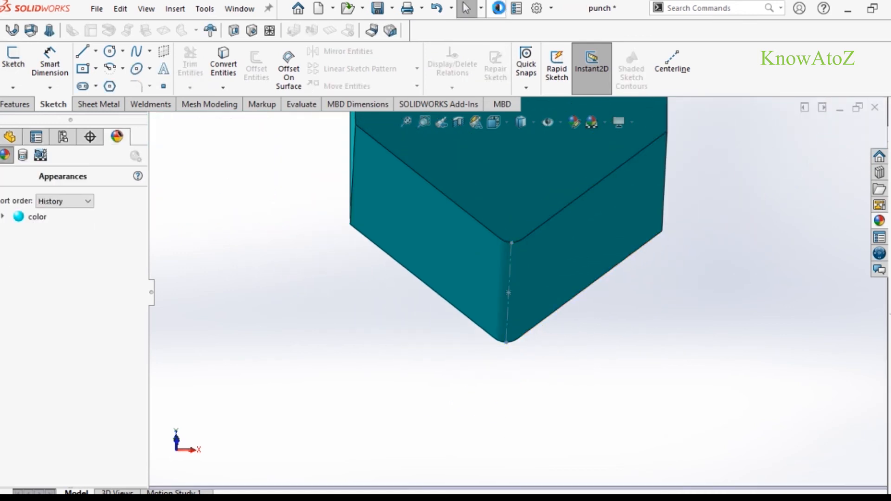
click(378, 8)
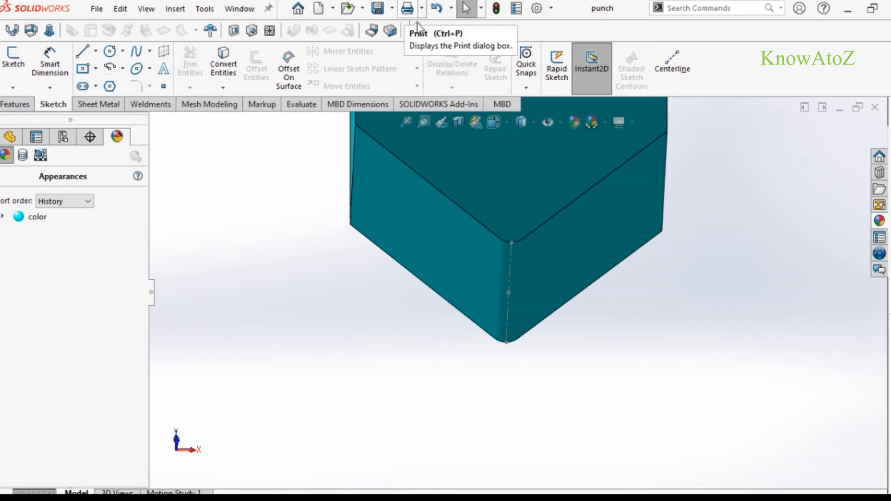
click(876, 108)
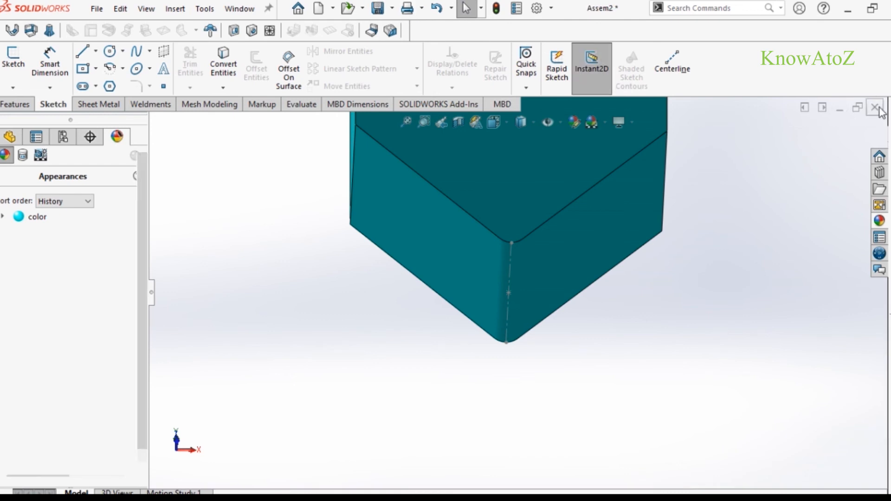
scroll(640, 192, down, 3)
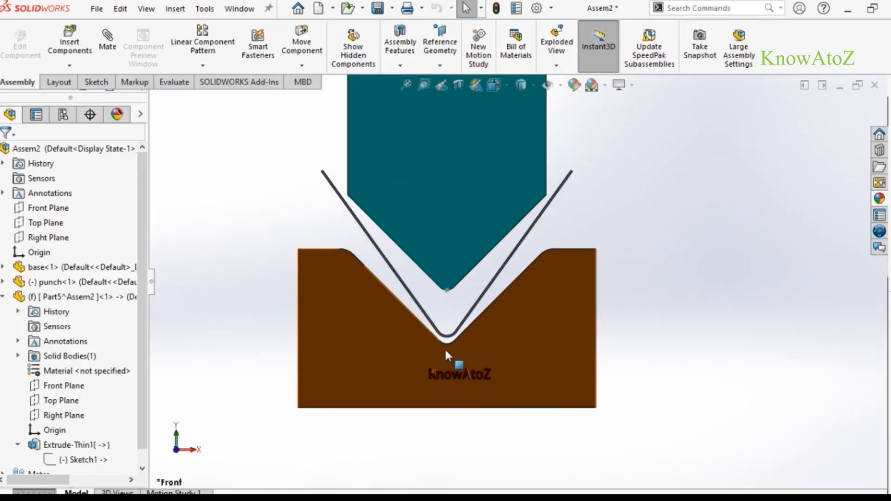
scroll(445, 346, down, 3)
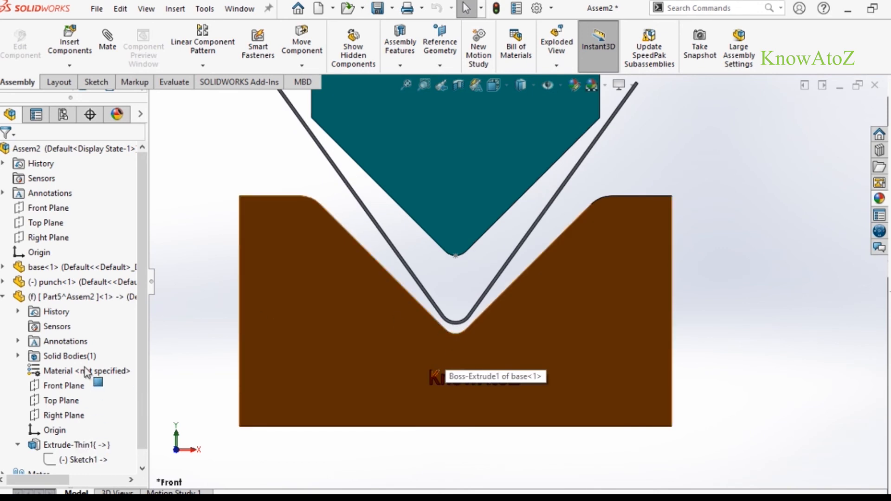
click(72, 460)
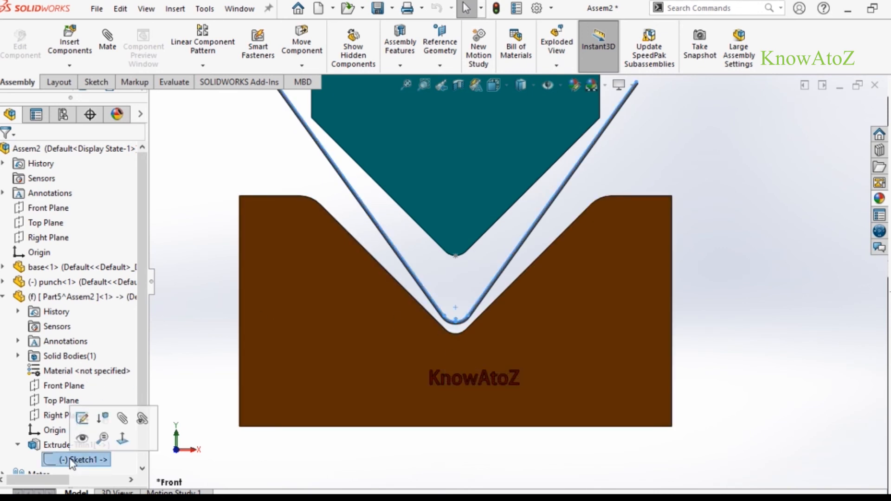
click(82, 418)
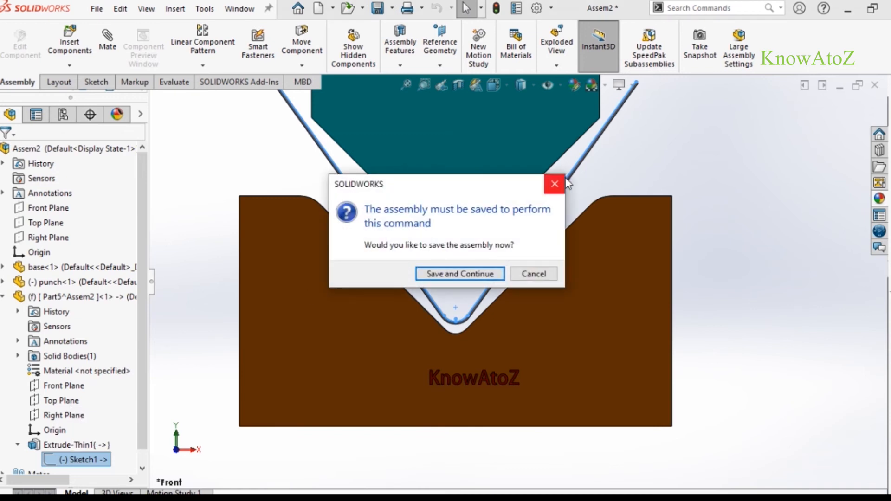
click(432, 273)
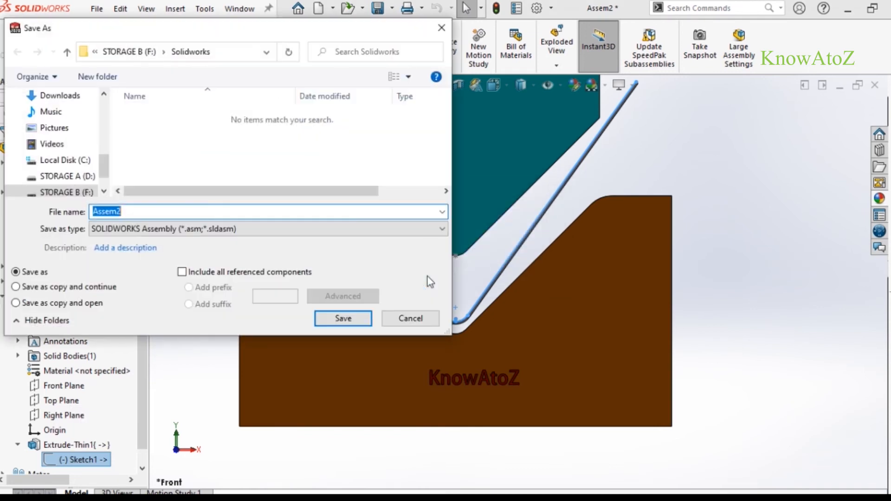
click(441, 29)
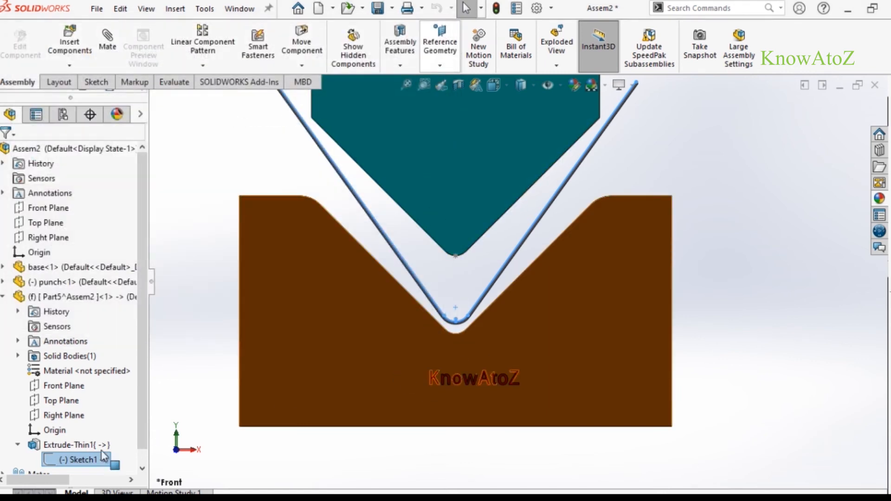
click(18, 446)
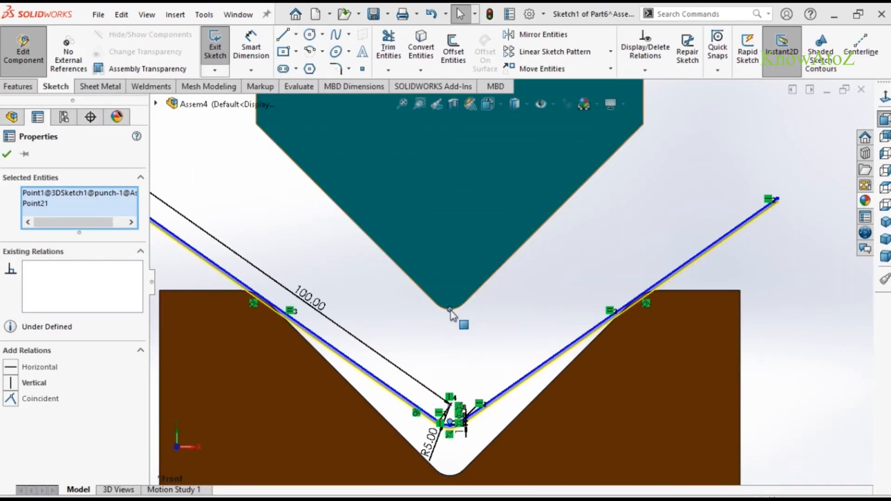
Step: Make the upper endpoint of the sheet sketch's 1 mm construction line coincident with the punch tip point and exit the sketch
scroll(468, 367, down, 3)
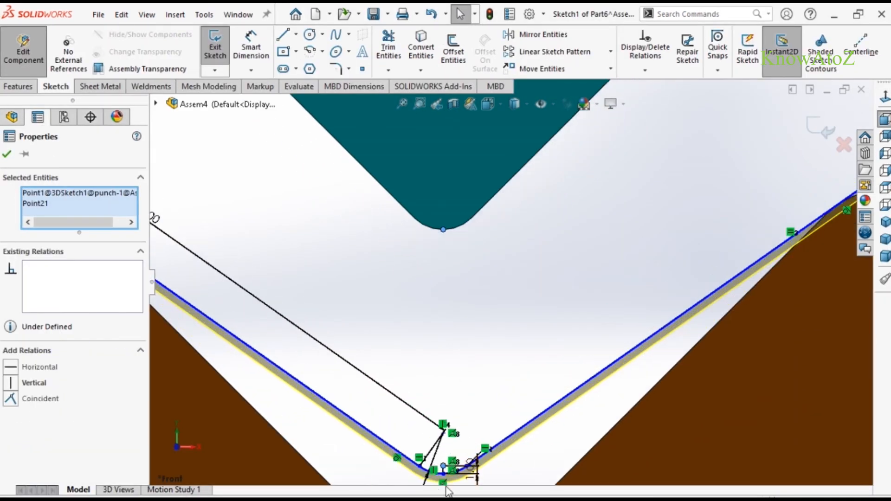
scroll(446, 483, down, 3)
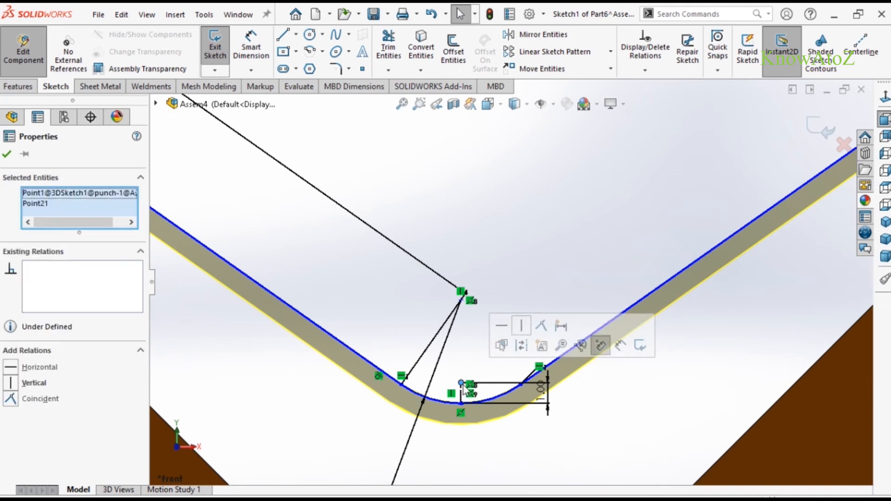
click(542, 328)
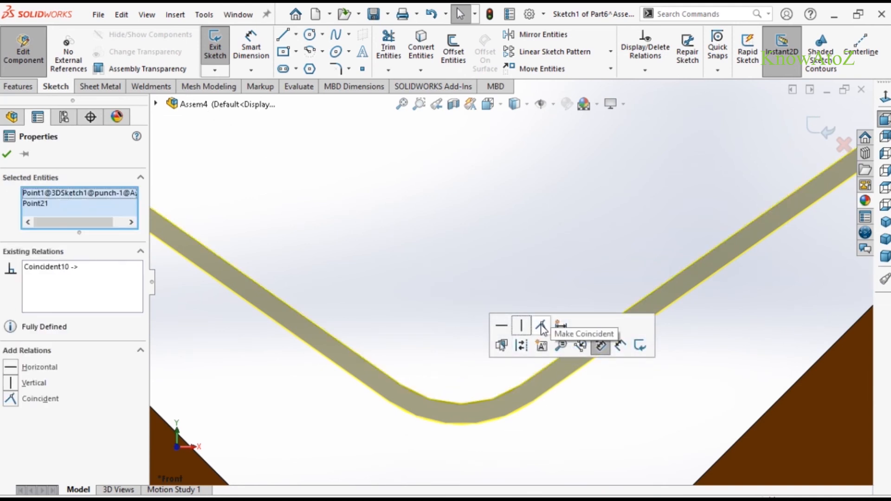
scroll(477, 235, up, 4)
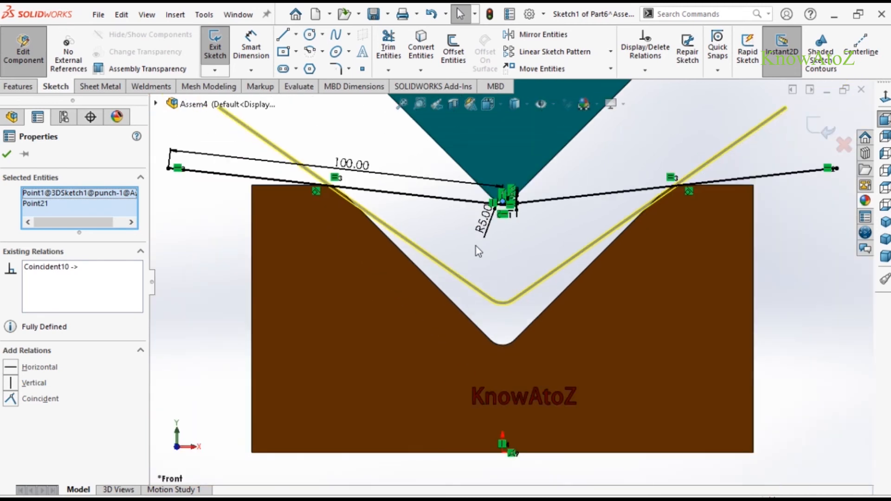
scroll(475, 245, up, 2)
scroll(590, 166, down, 2)
click(809, 129)
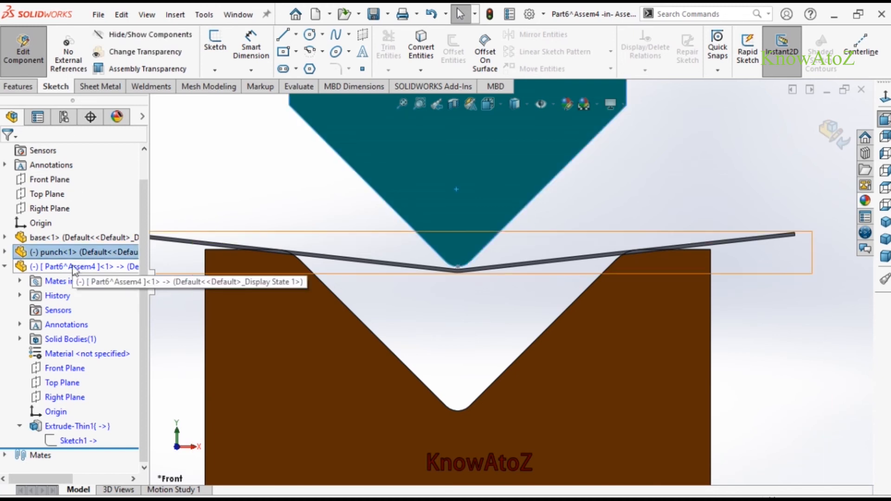
Step: Rebuild the model, finish editing the sheet part, and save the assembly in isometric view
click(496, 188)
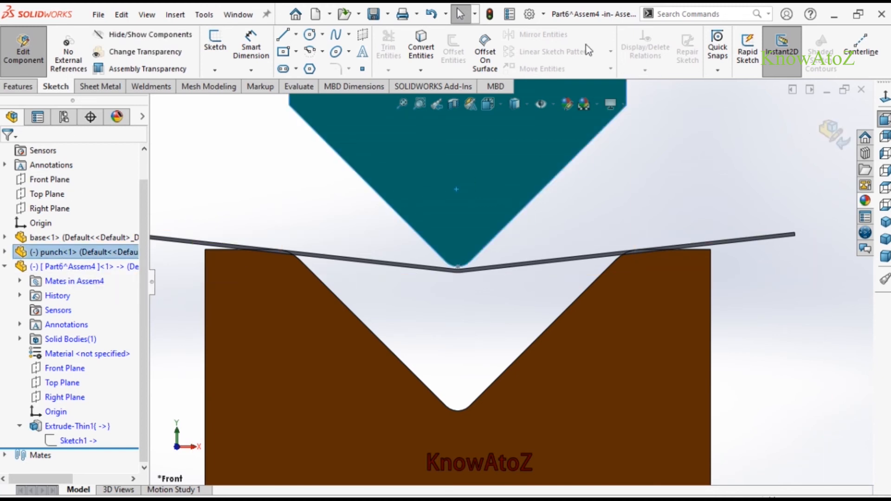
click(489, 14)
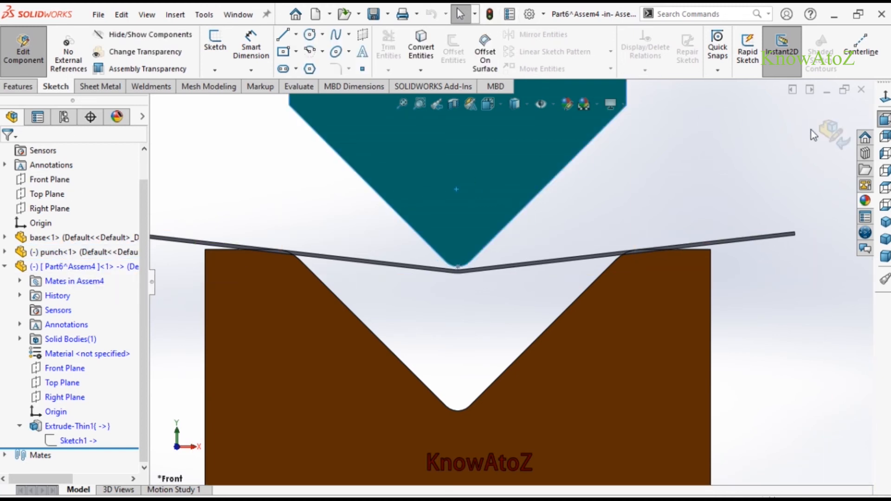
click(830, 133)
click(884, 222)
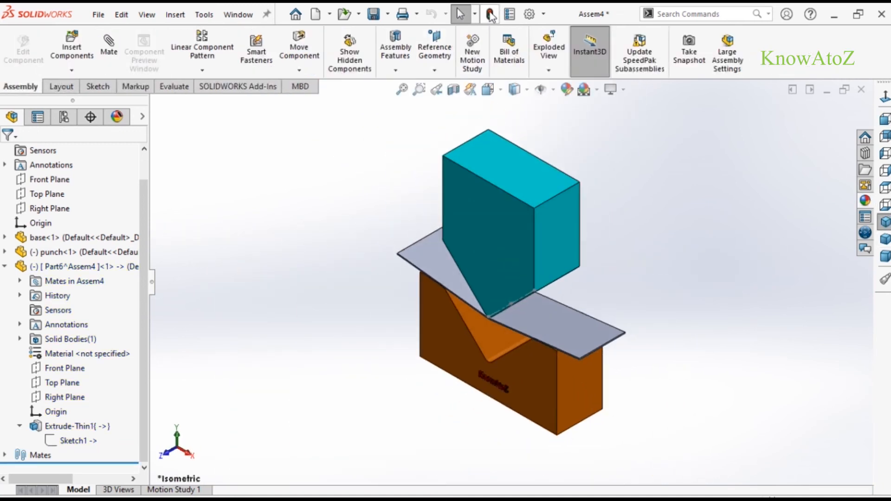
click(374, 13)
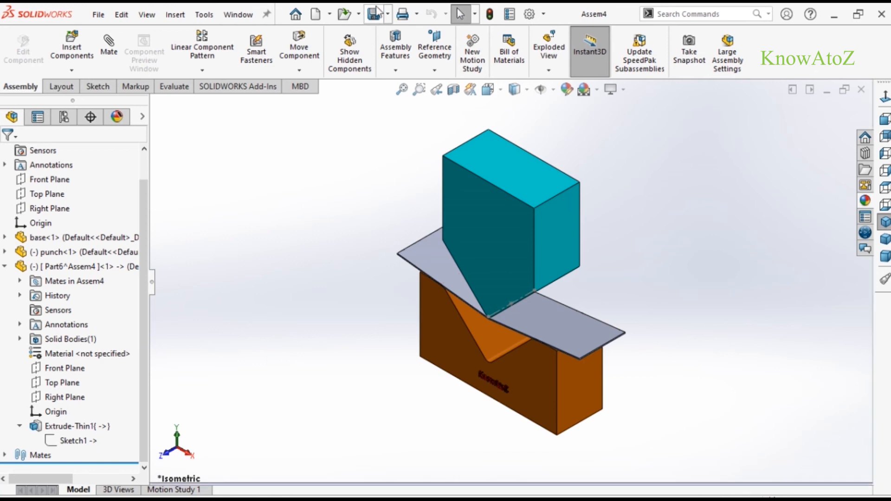
Step: Open Motion Study 1 with its full timeline and list the assembly's mates in it
click(171, 489)
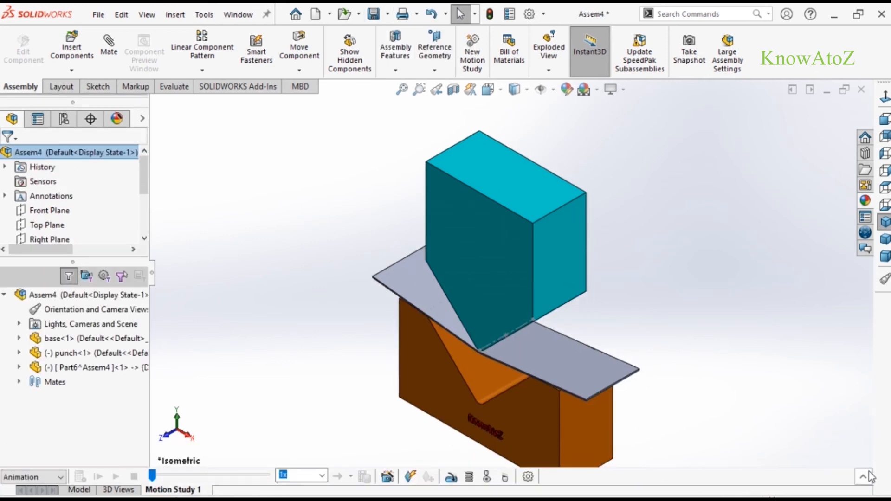
click(865, 476)
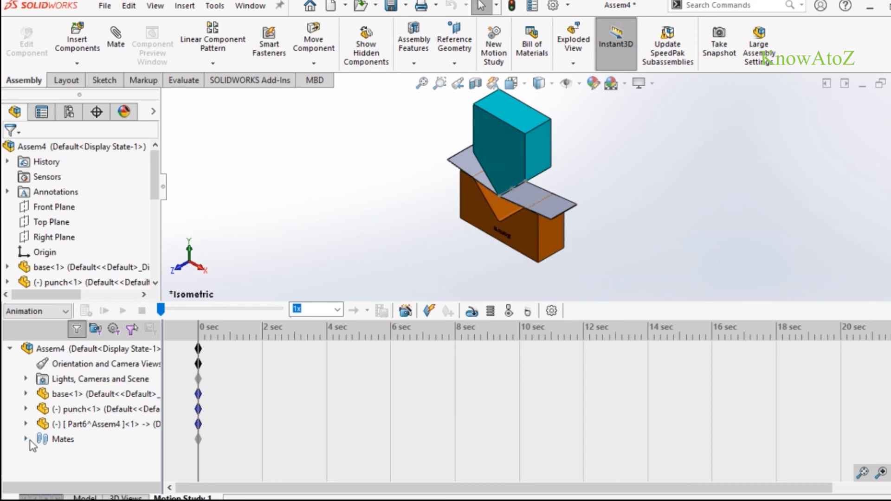
click(29, 440)
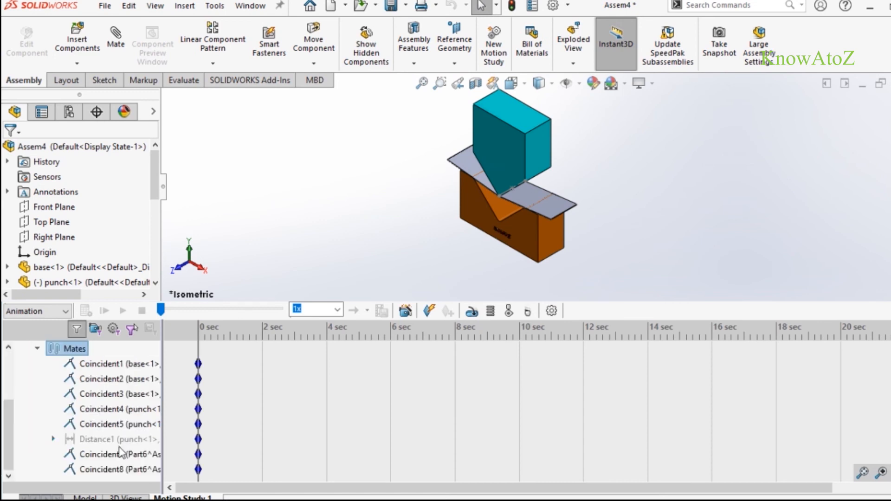
Step: Set the punch's Distance1 mate to 128 mm at 0 seconds and unsuppress the mate
right_click(114, 445)
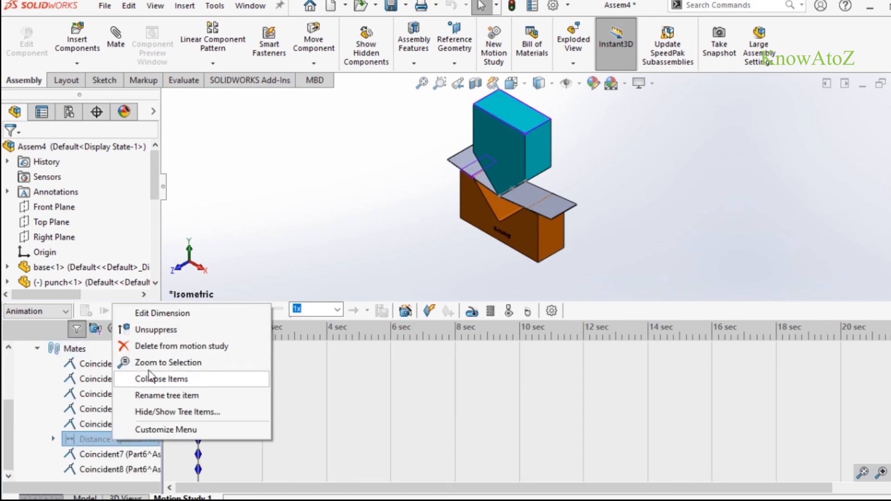
click(157, 318)
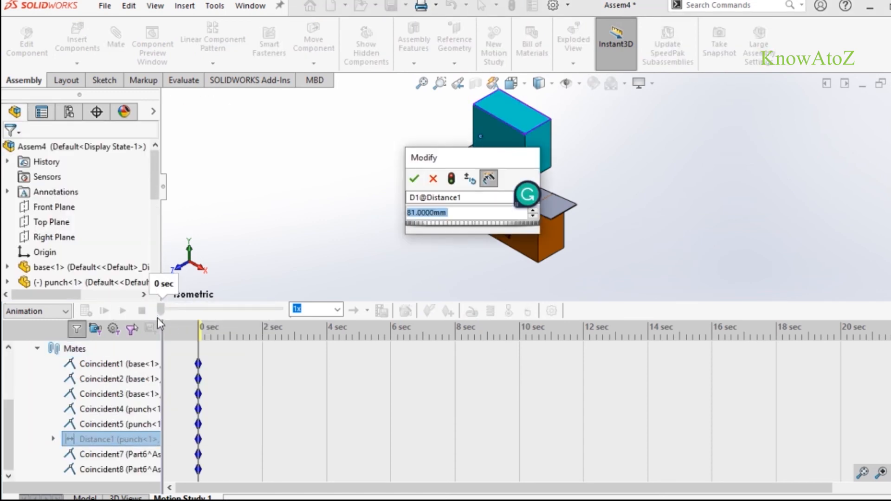
text(128)
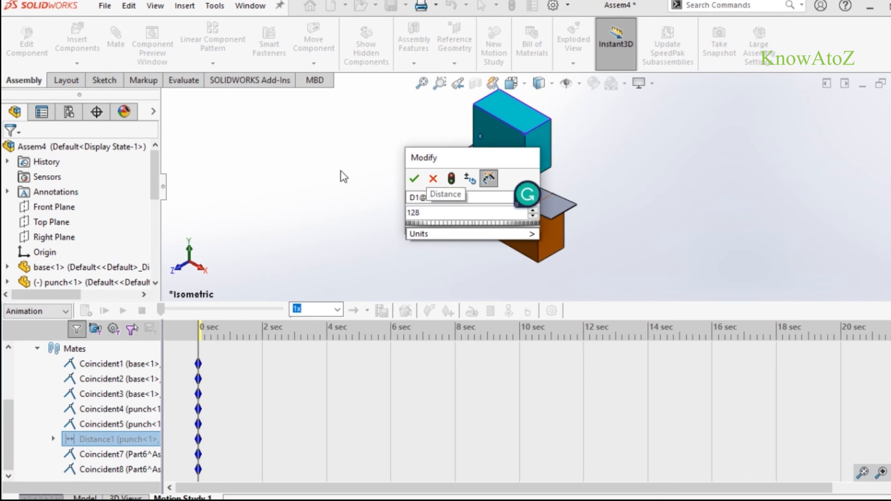
click(414, 181)
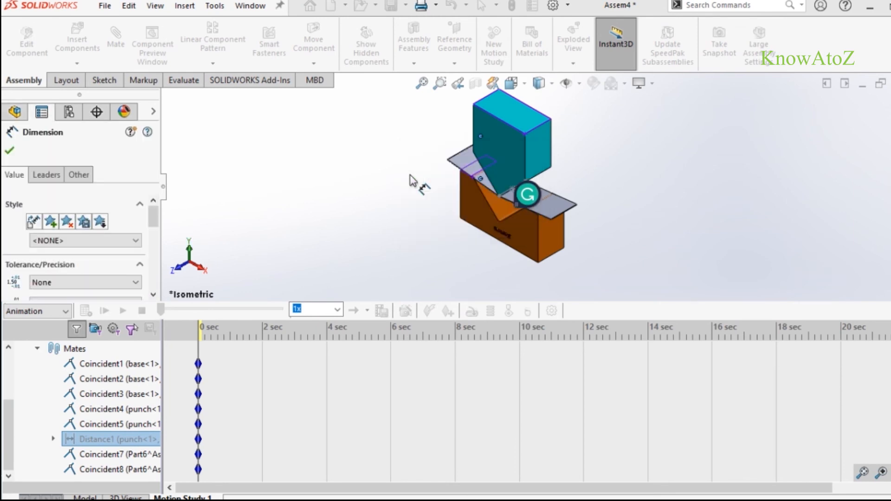
click(96, 441)
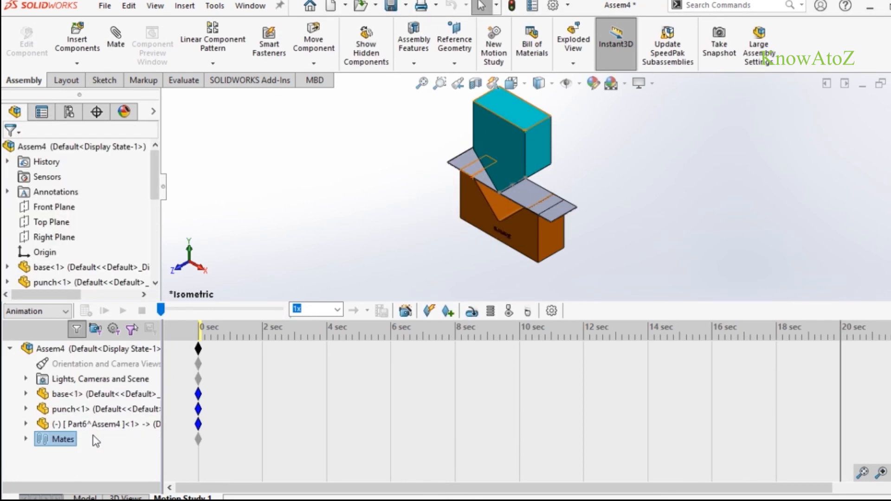
Step: Set the animation's duration to 6 seconds and add a Distance1 mate key point at 6 seconds
click(26, 438)
drag(414, 439, 391, 439)
click(202, 439)
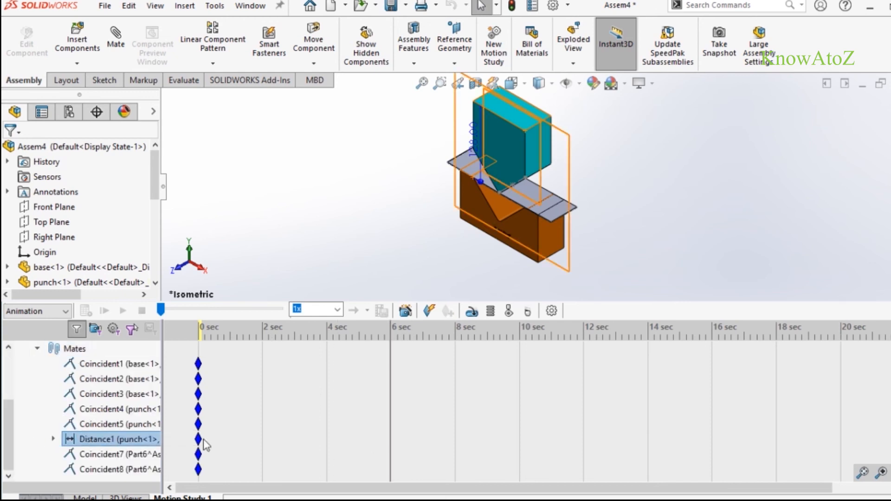
drag(203, 445, 397, 452)
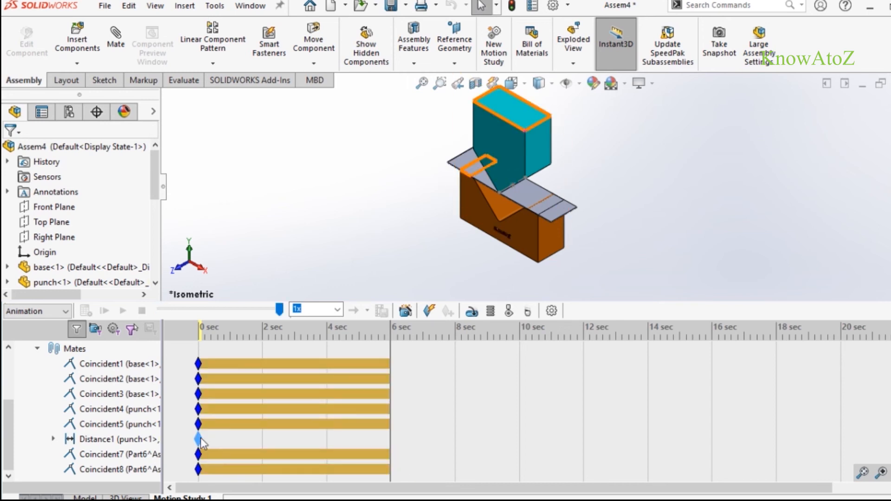
mouse_move(201, 438)
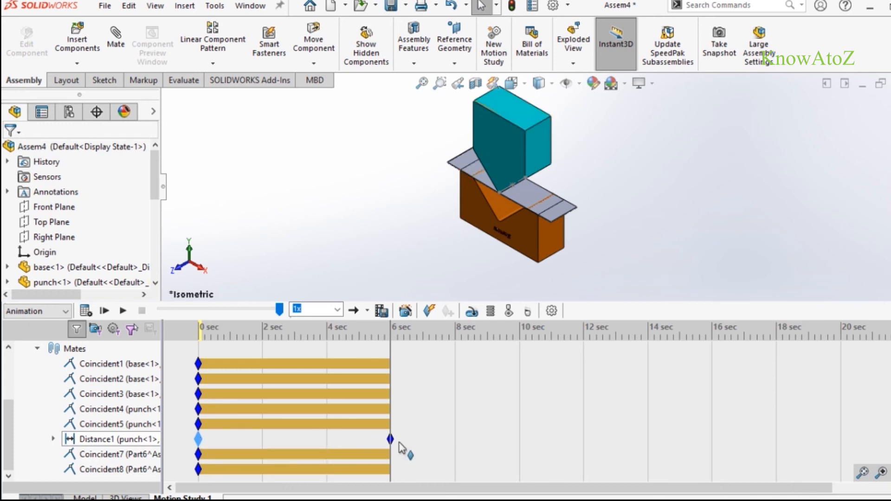
mouse_move(392, 442)
right_click(391, 440)
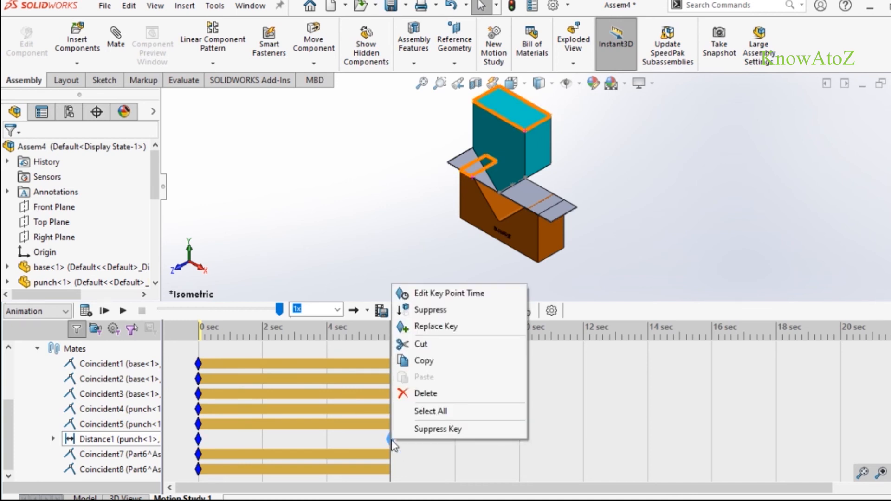
click(381, 446)
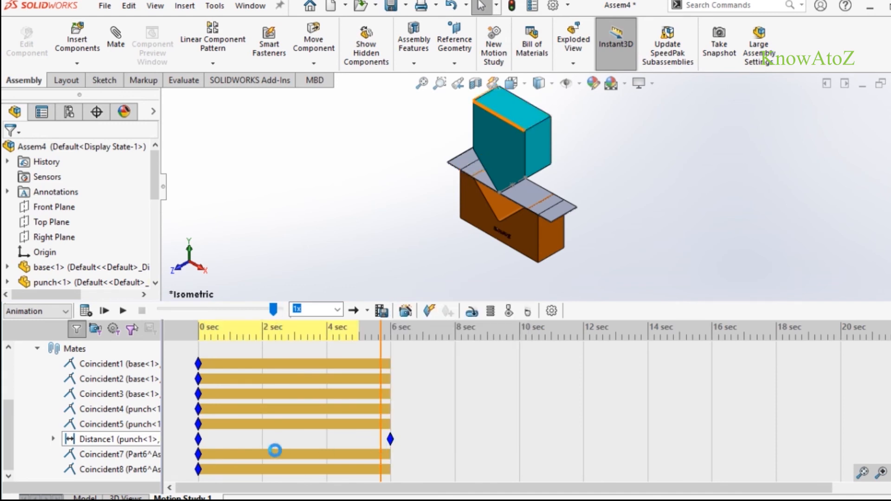
click(108, 444)
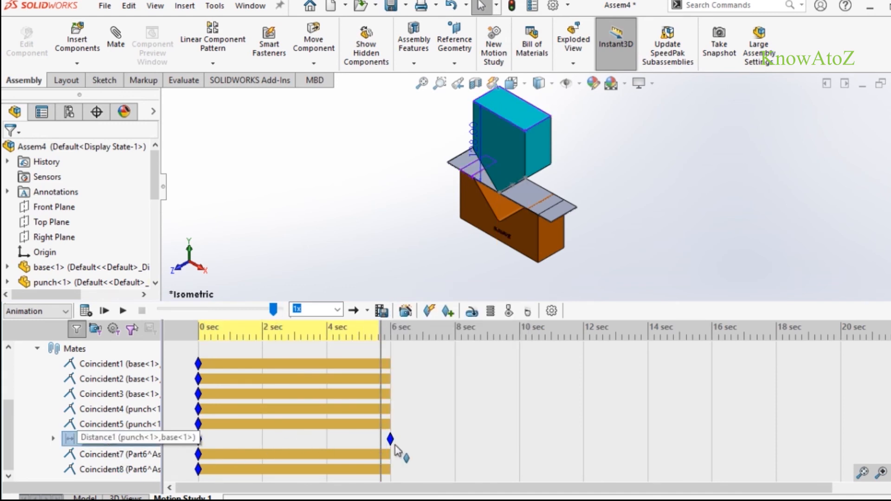
Step: Move the time bar to 14 seconds and paste a copy of the 6-second Distance1 key point there
click(653, 432)
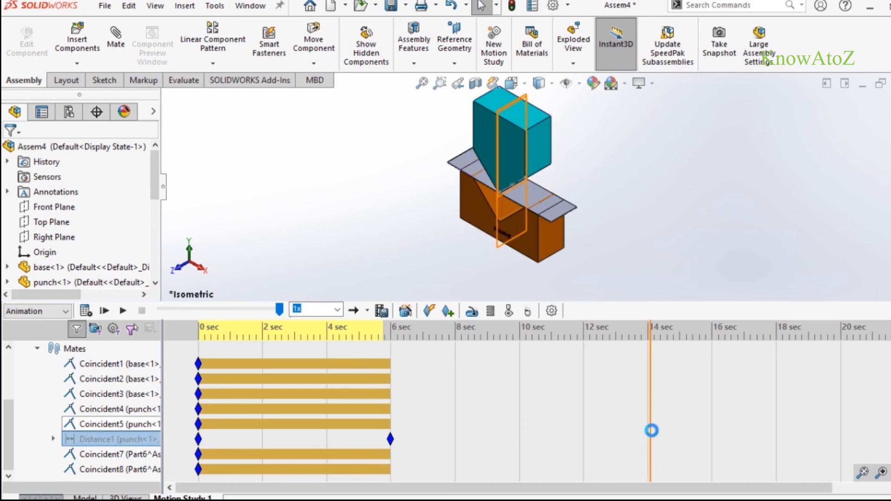
click(389, 438)
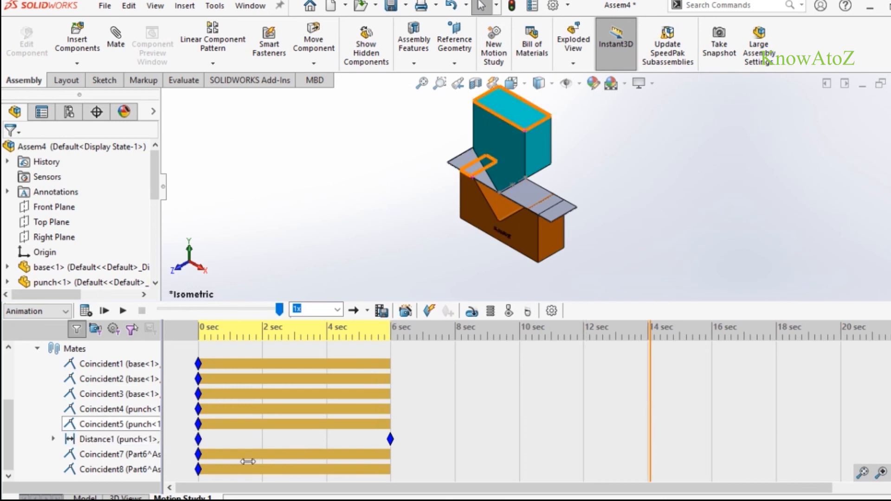
right_click(392, 444)
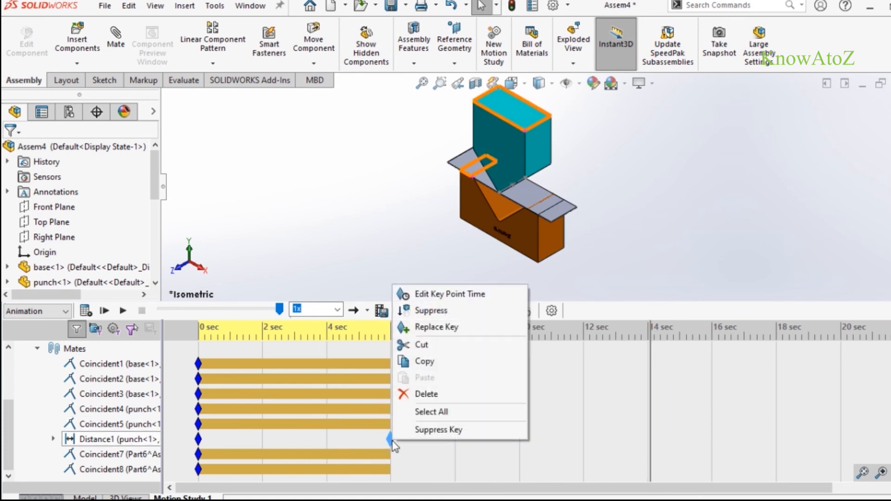
click(421, 361)
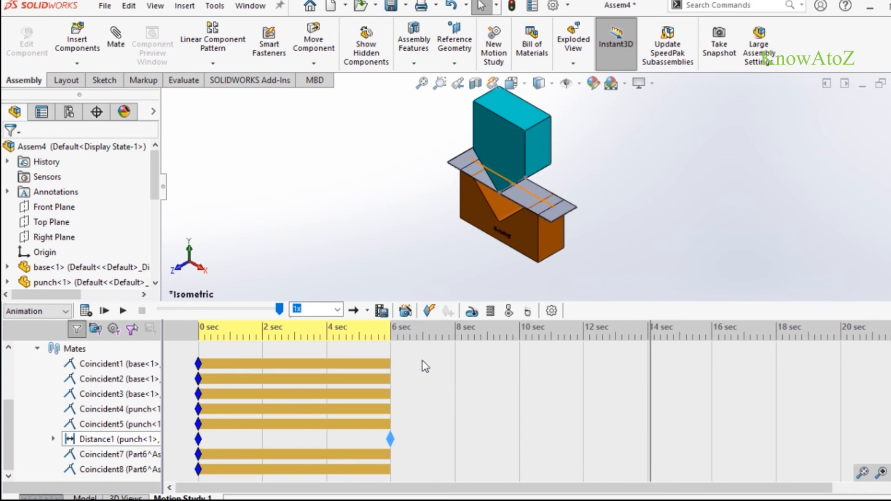
right_click(654, 436)
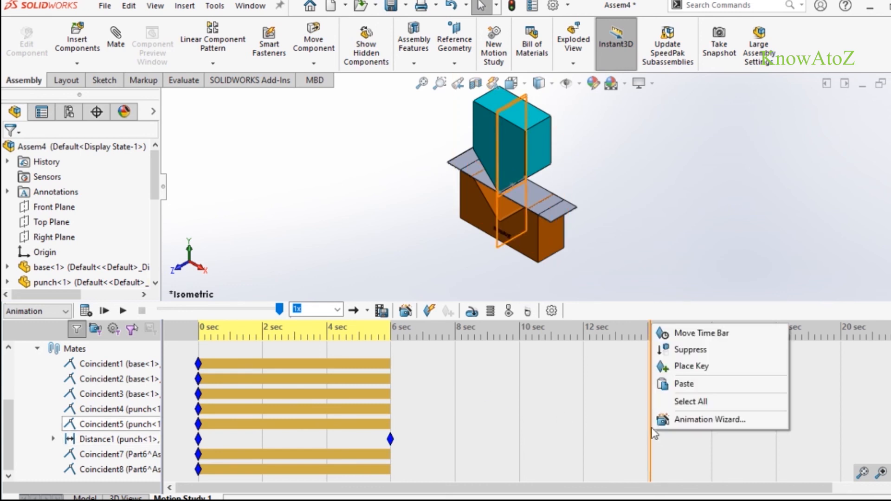
click(690, 386)
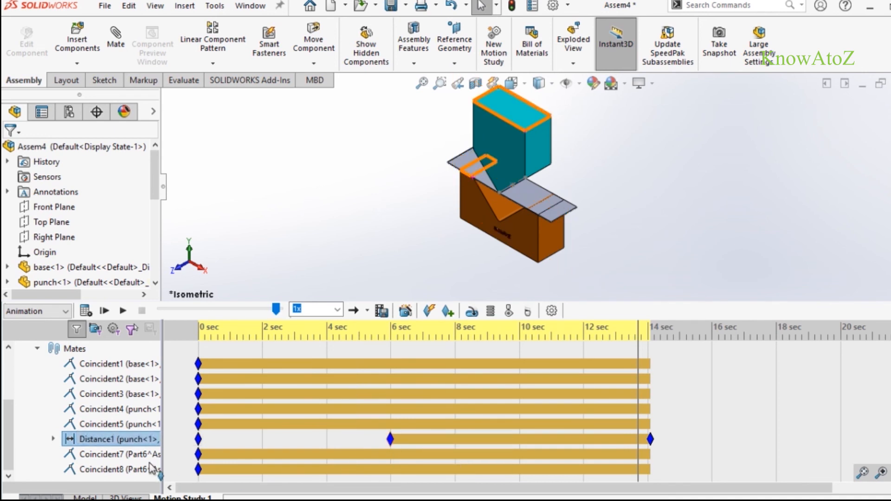
Step: Set the punch's Distance1 mate to 81.5 mm at the time bar just before 14 seconds
right_click(122, 438)
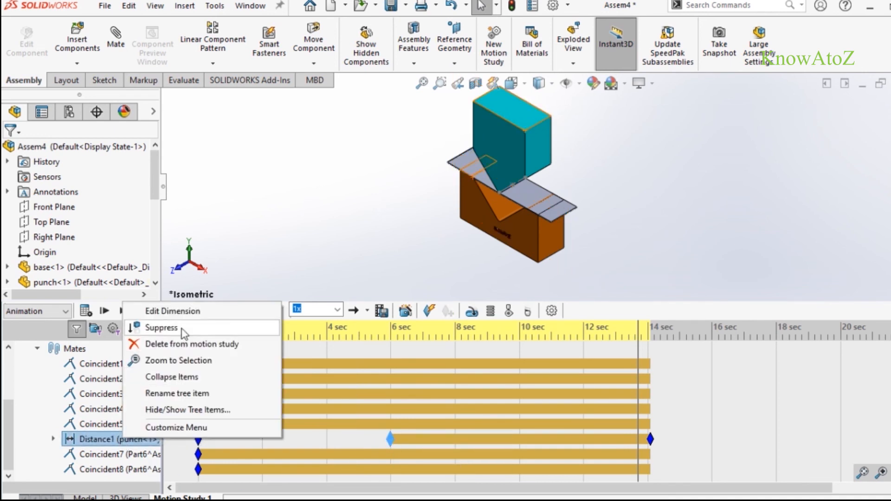
click(177, 311)
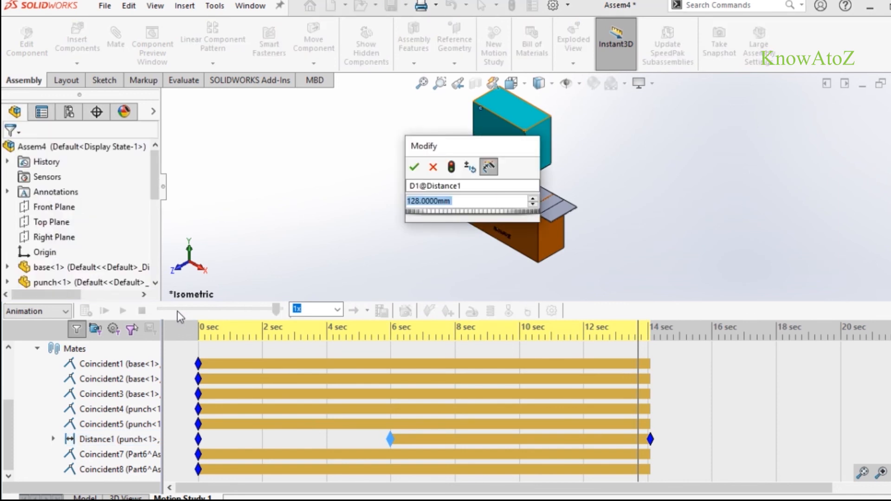
text(81)
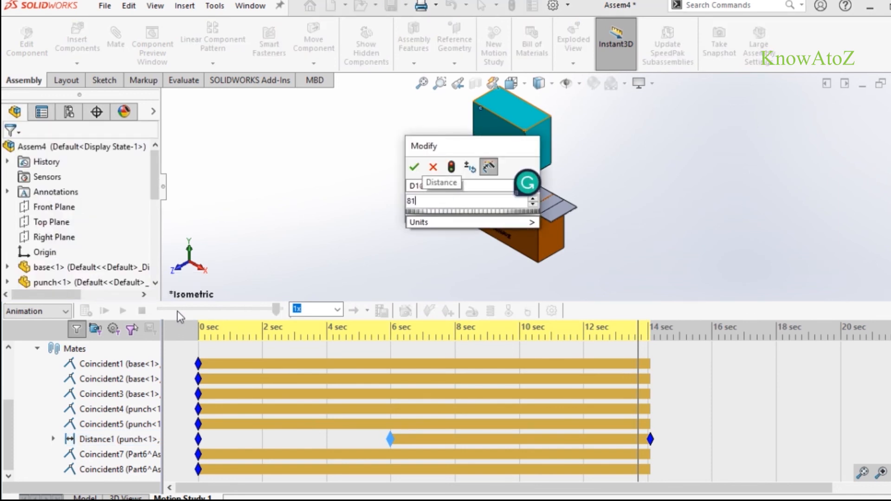
text(.5)
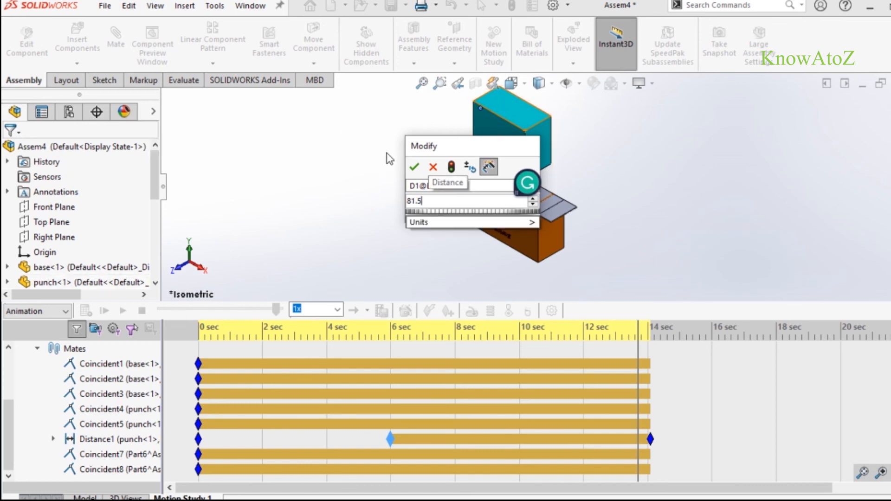
click(416, 170)
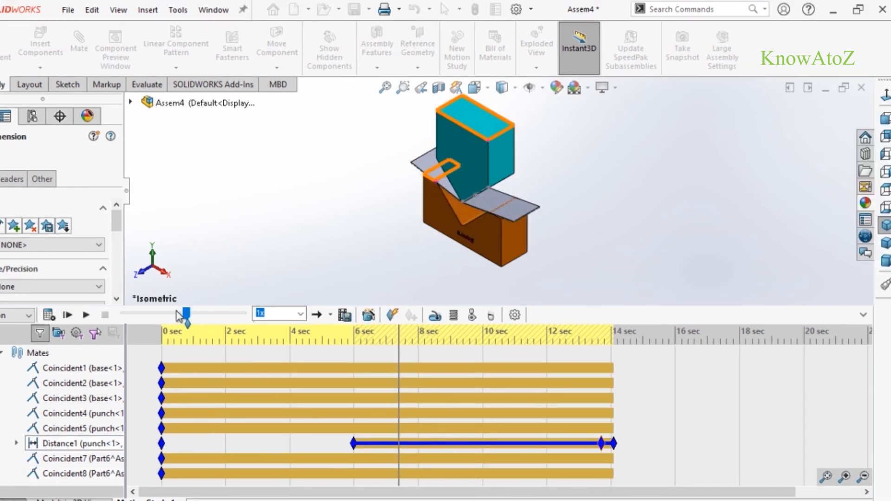
Step: Return the motion study to 0 seconds, collapse its timeline, and play the bending animation from the start
drag(187, 314, 112, 314)
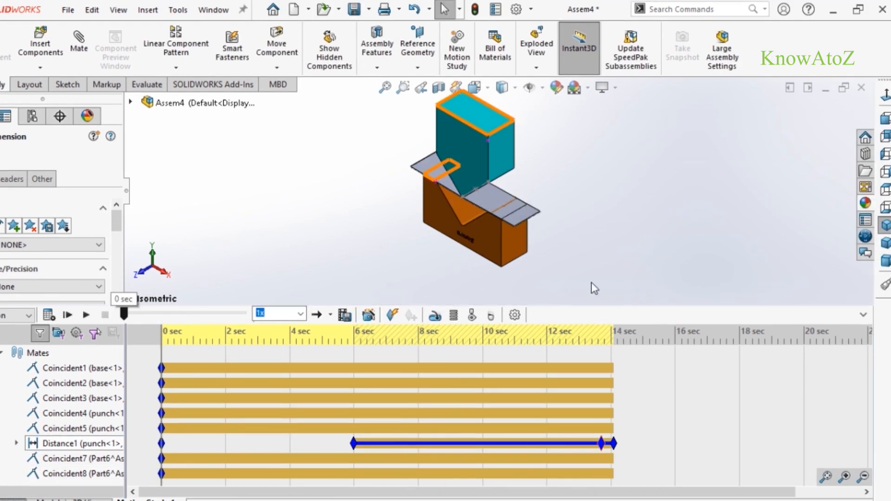
click(864, 315)
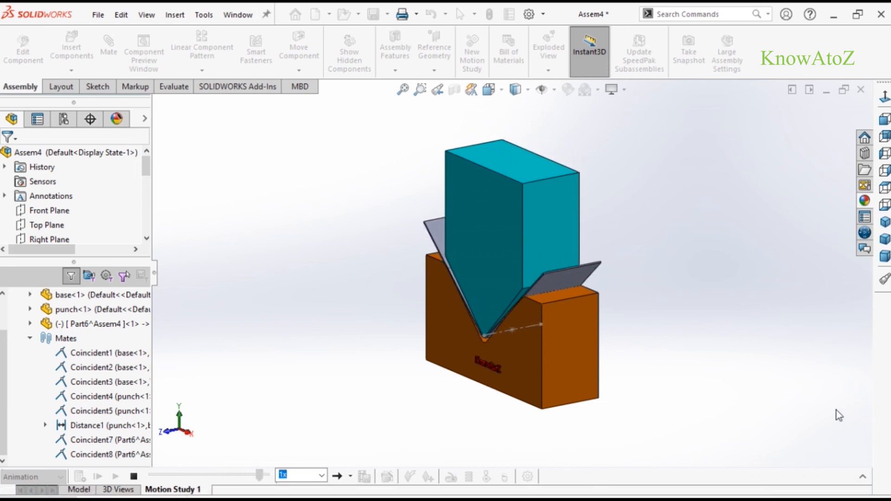
click(98, 477)
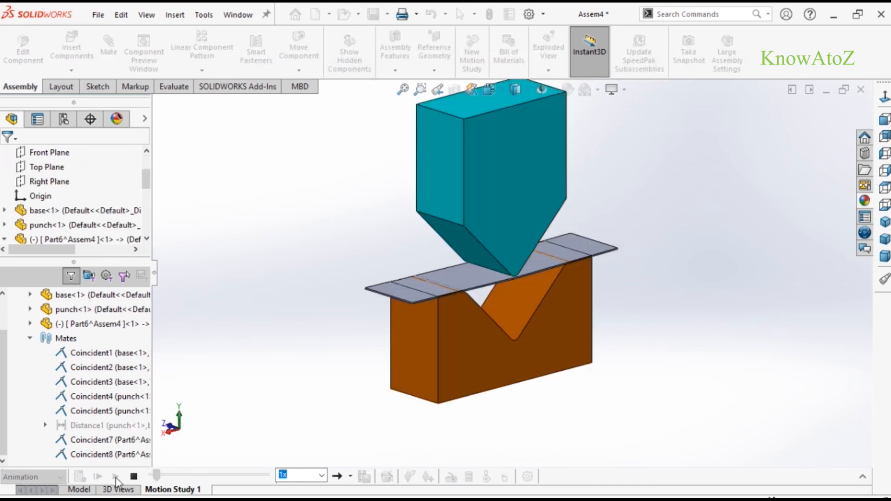